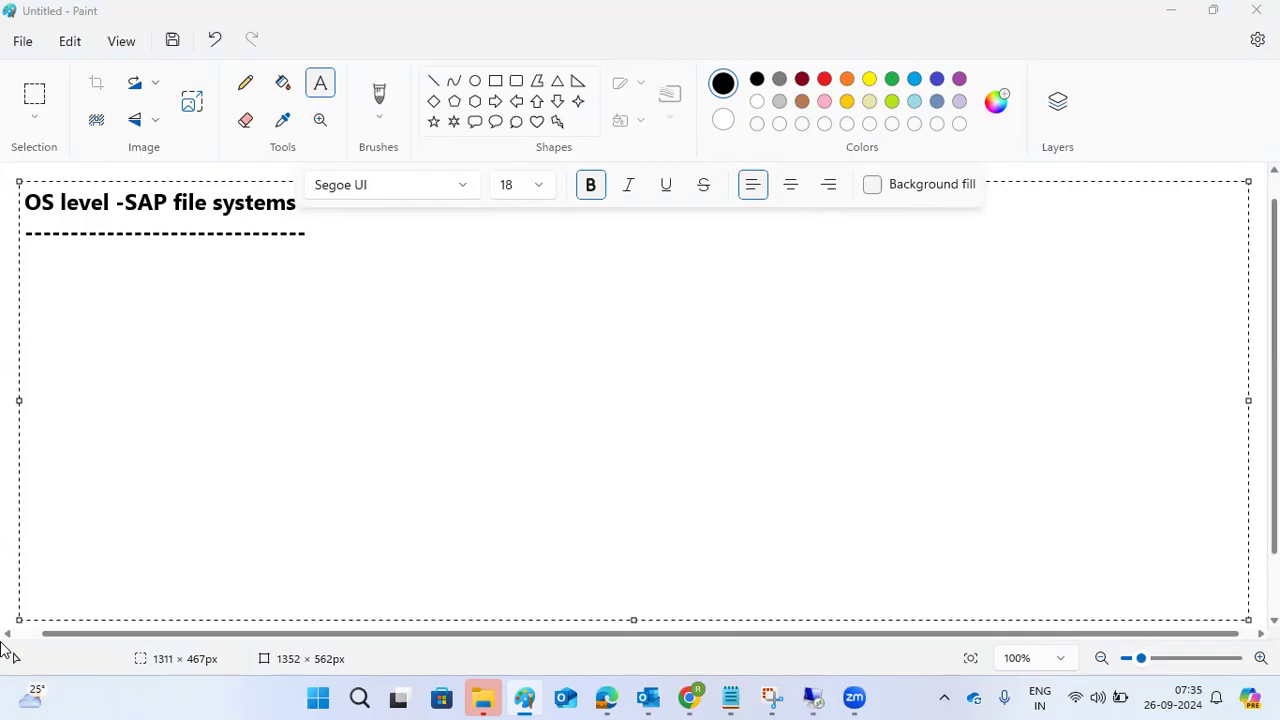
# Step: Write the line "/usr/sap/SID =ECD=NW1=NWP=XYZ" below the dashed underline of the file systems heading
pyautogui.click(101, 271)
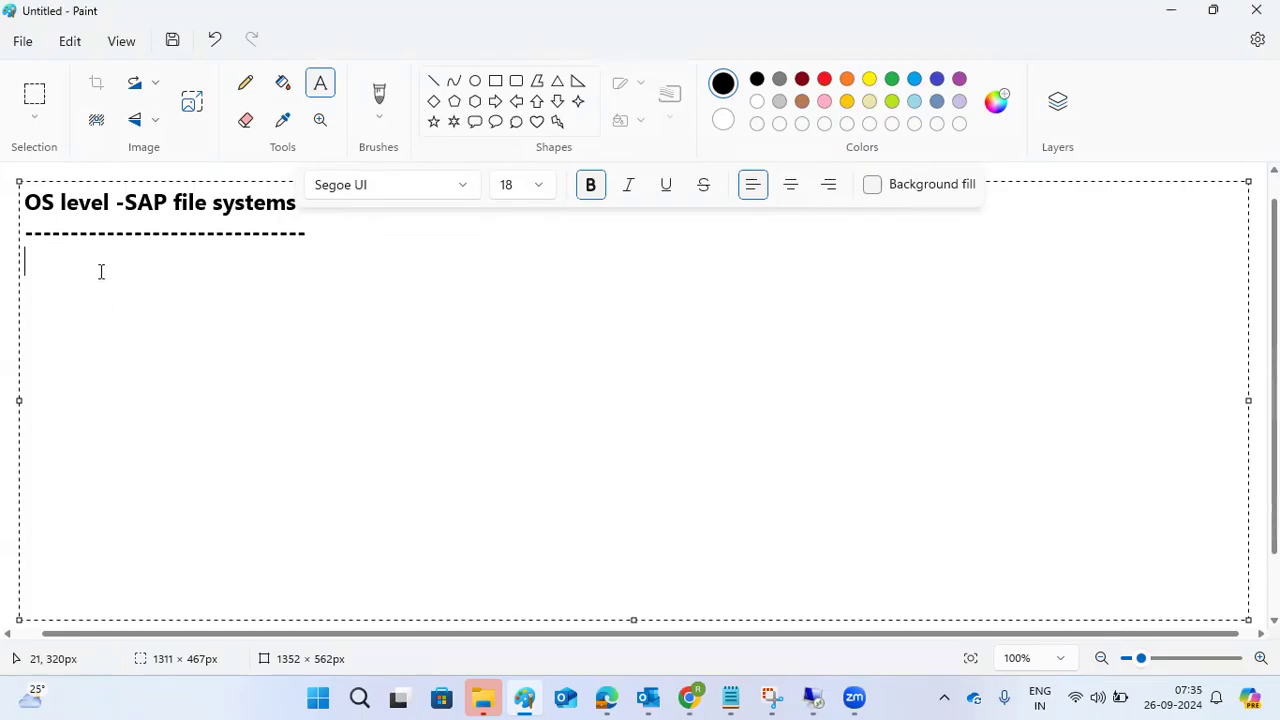
pyautogui.write('/usr/sap/SID ')
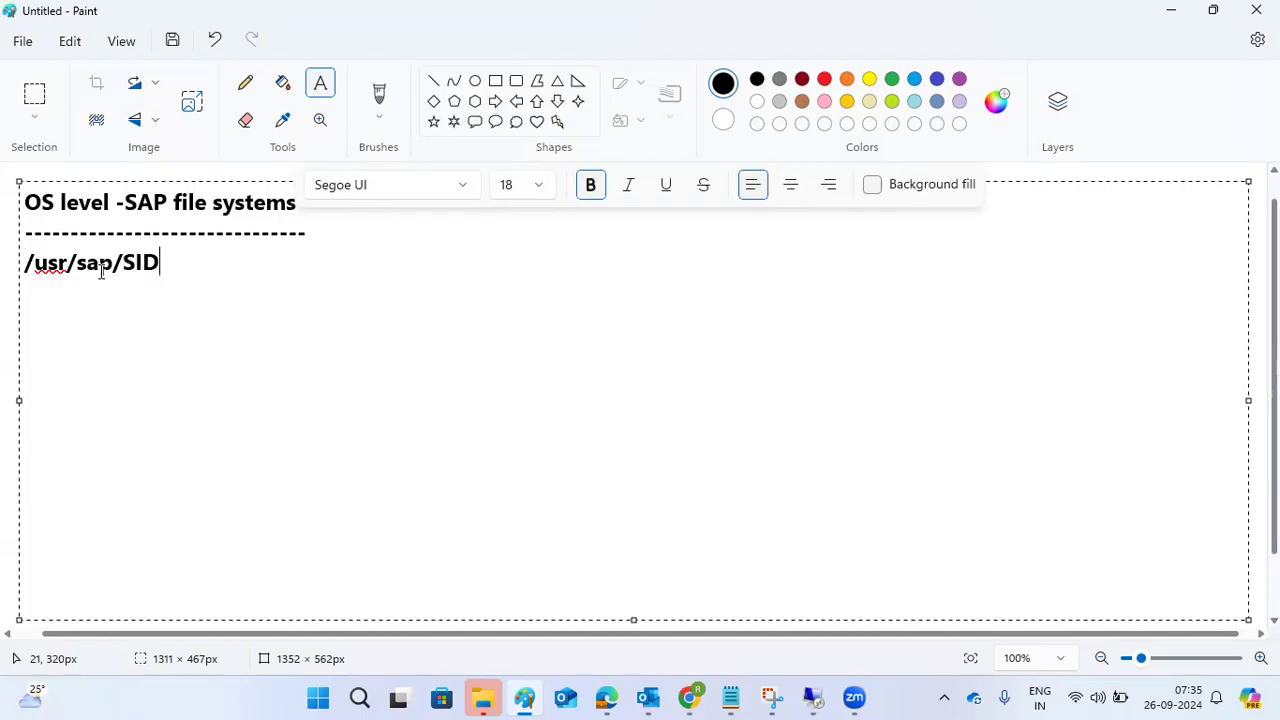
pyautogui.write('=ECD=NW1=NWP')
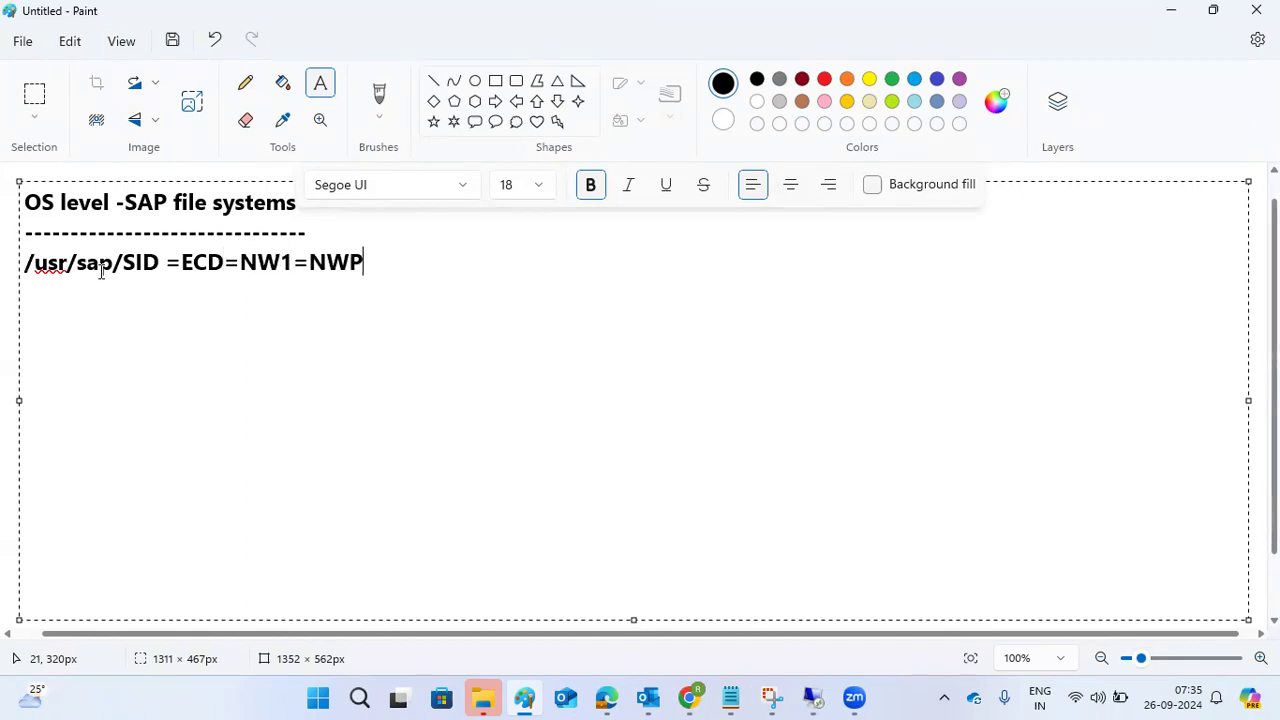
pyautogui.write('=XYZ')
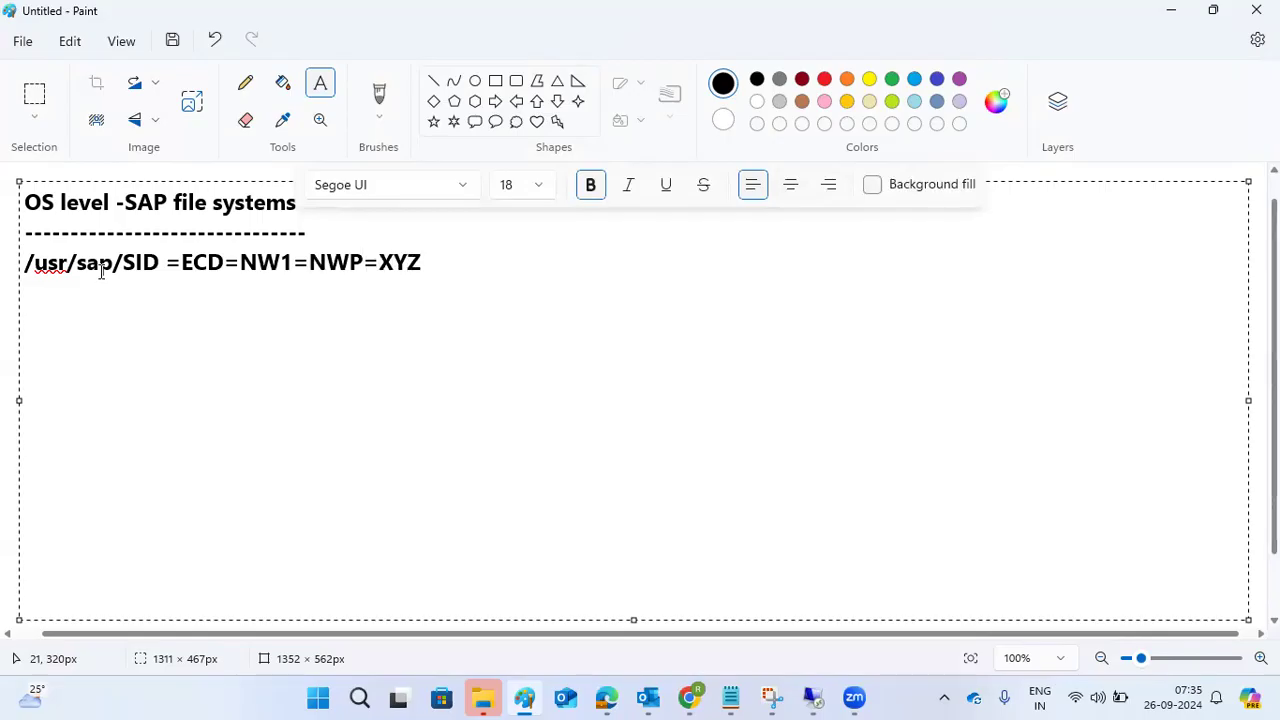
pyautogui.click(134, 262)
pyautogui.moveTo(116, 262); pyautogui.dragTo(24, 262)
pyautogui.moveTo(192, 262); pyautogui.dragTo(426, 270)
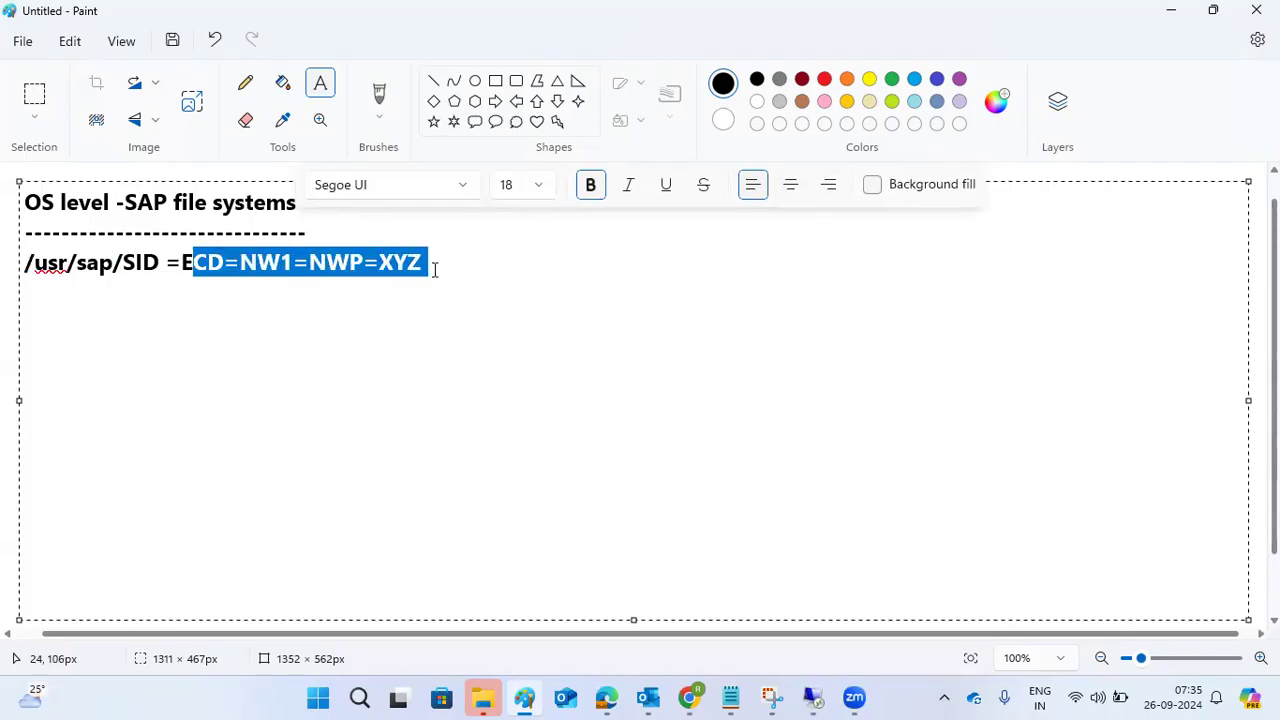
pyautogui.click(431, 264)
# Step: Switch to the Windows remote desktop session and show the usr\sap\MCD folder on drive E in File Explorer, with the browser minimized
pyautogui.moveTo(814, 697)
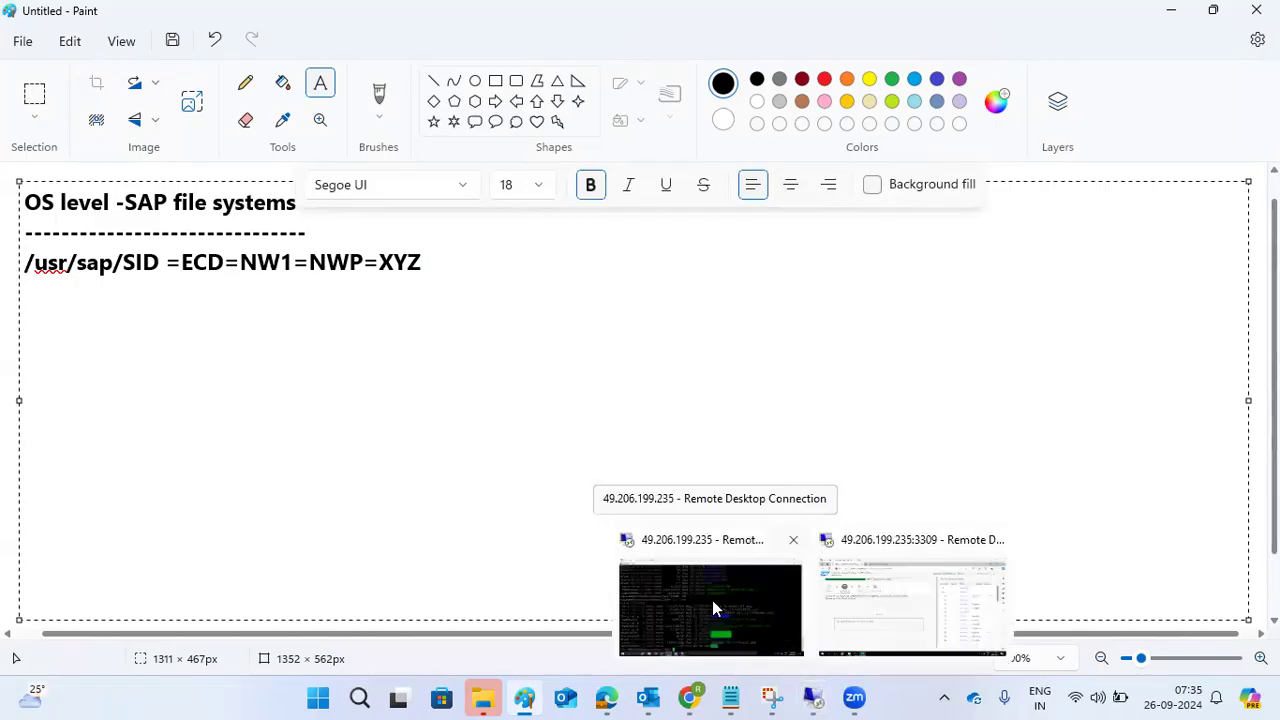
pyautogui.click(857, 595)
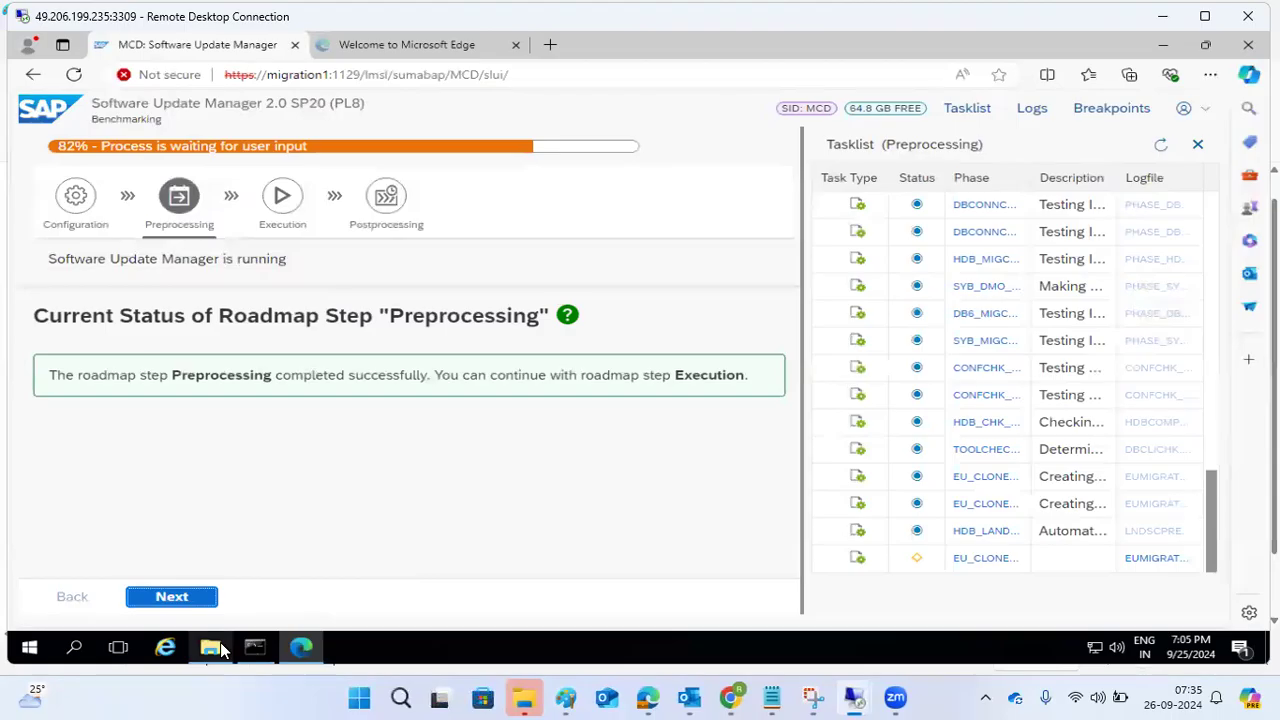
pyautogui.click(210, 647)
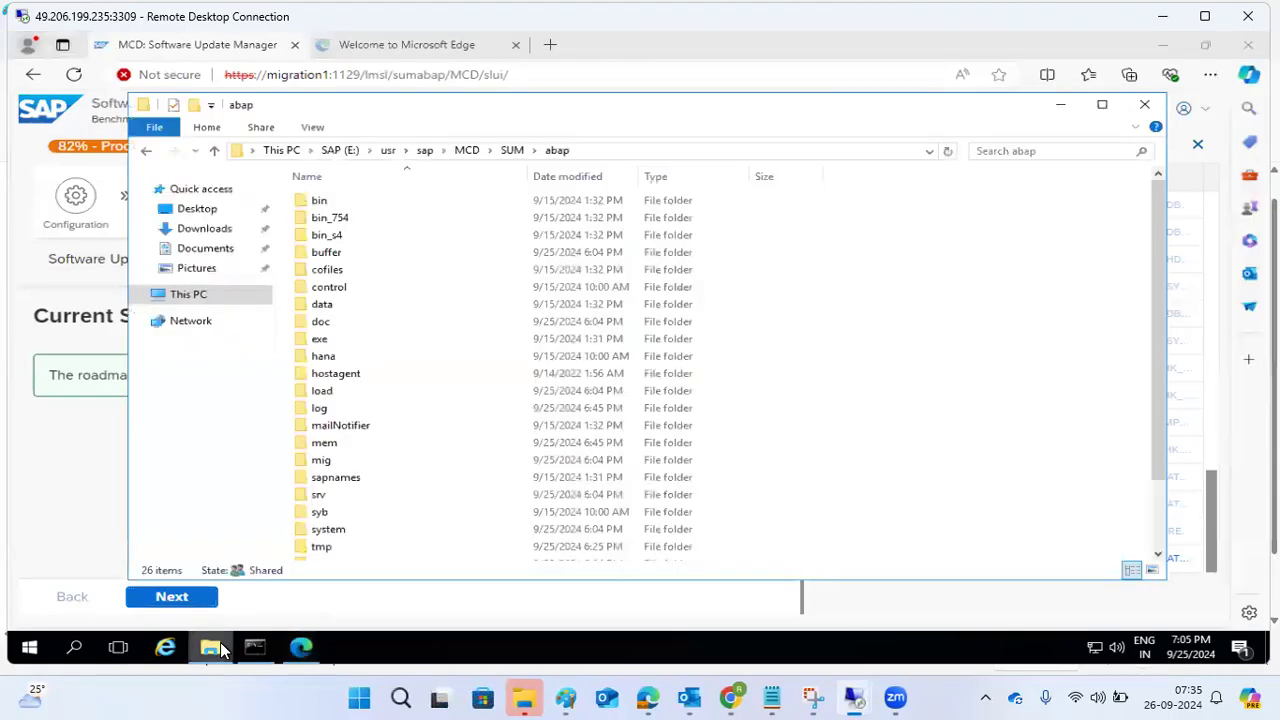
pyautogui.click(466, 150)
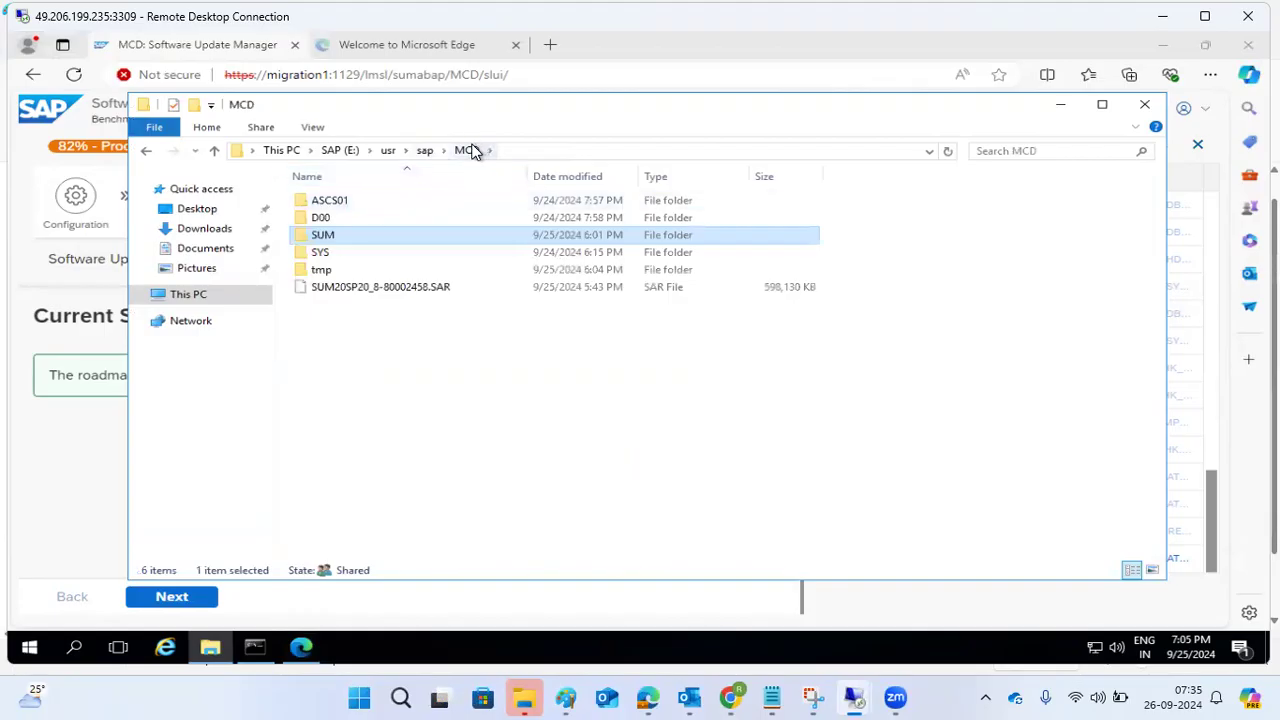
pyautogui.click(77, 417)
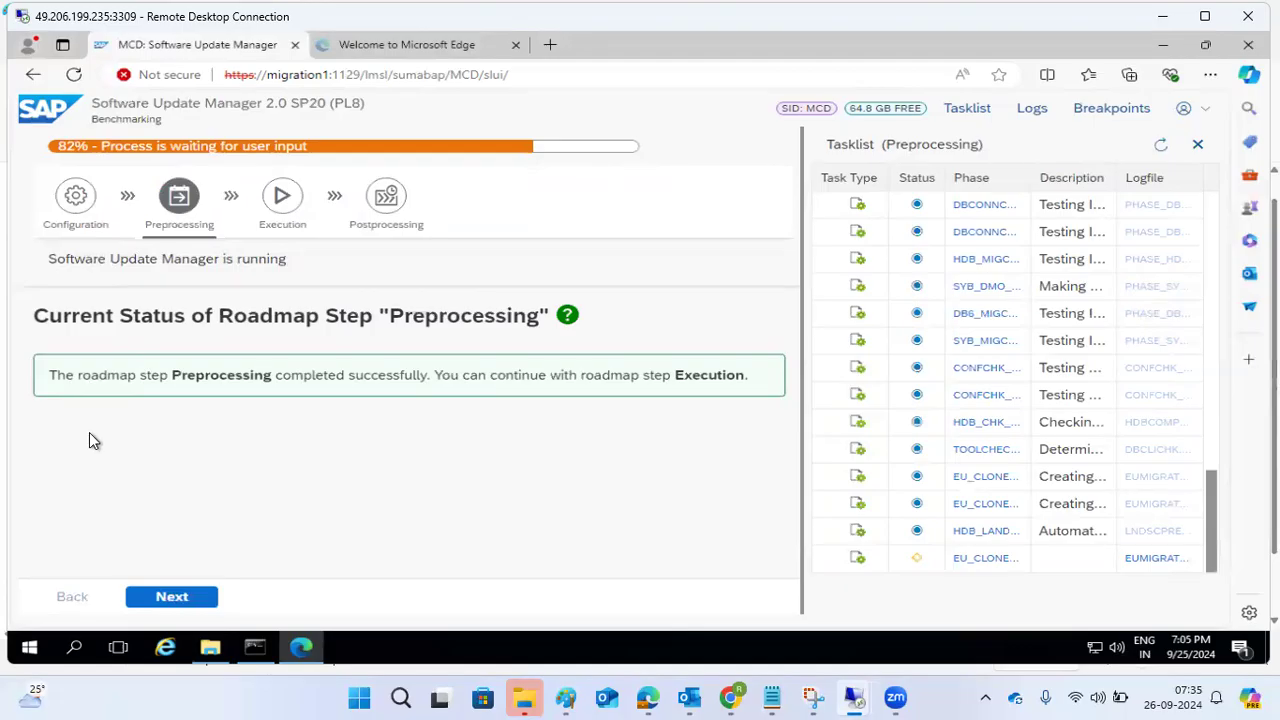
pyautogui.click(1162, 45)
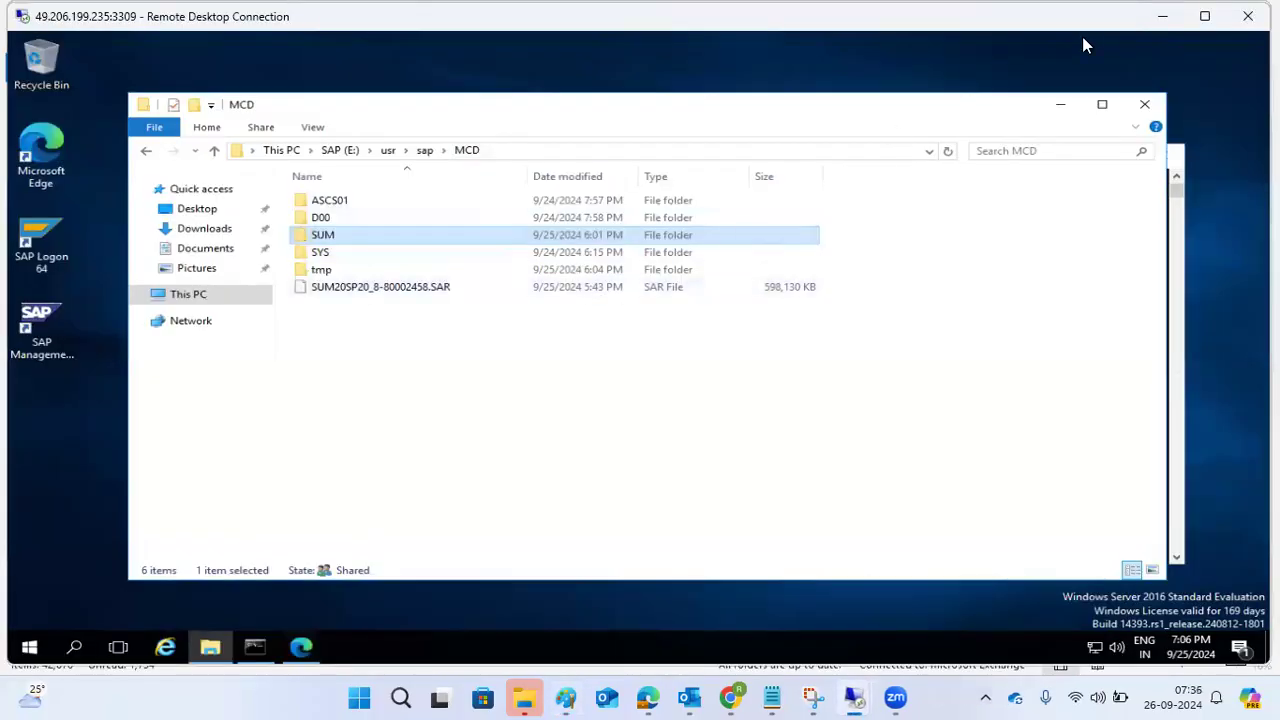
# Step: Return to Paint and list "1)SYS", "2)D<IN>" and "3)ASCS<IN>" on spaced lines below the path
pyautogui.click(1158, 17)
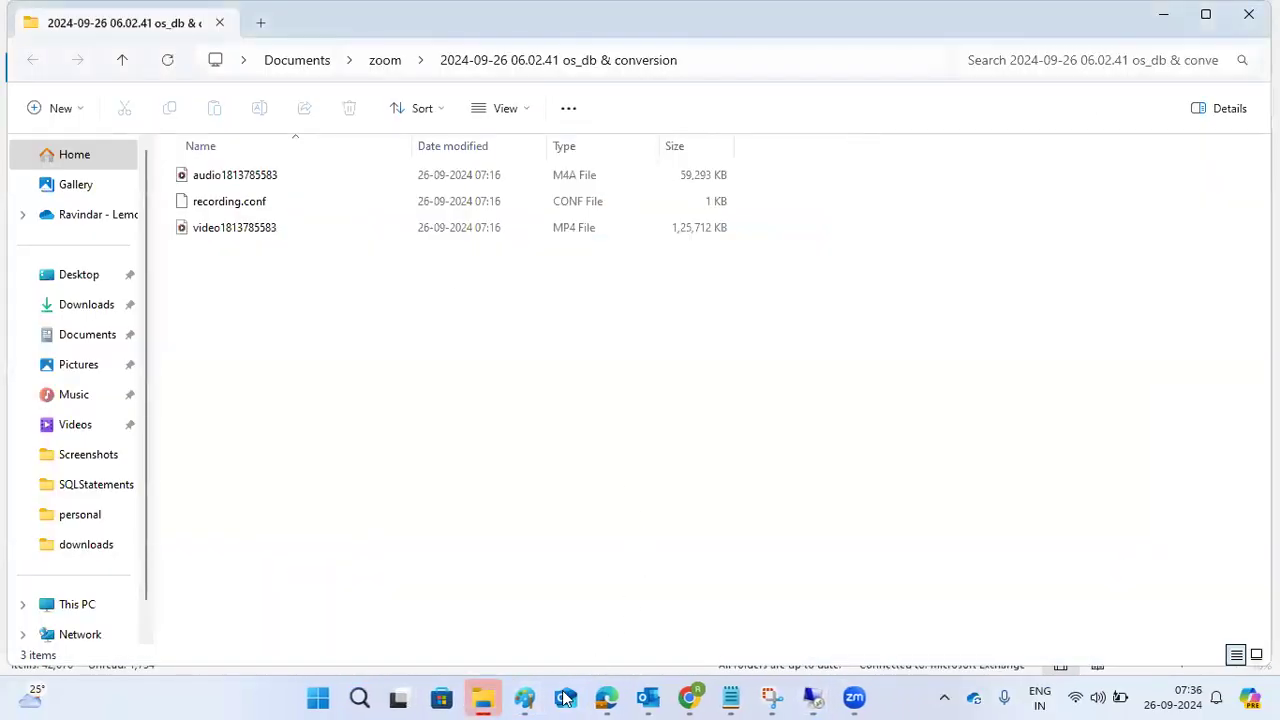
pyautogui.click(527, 697)
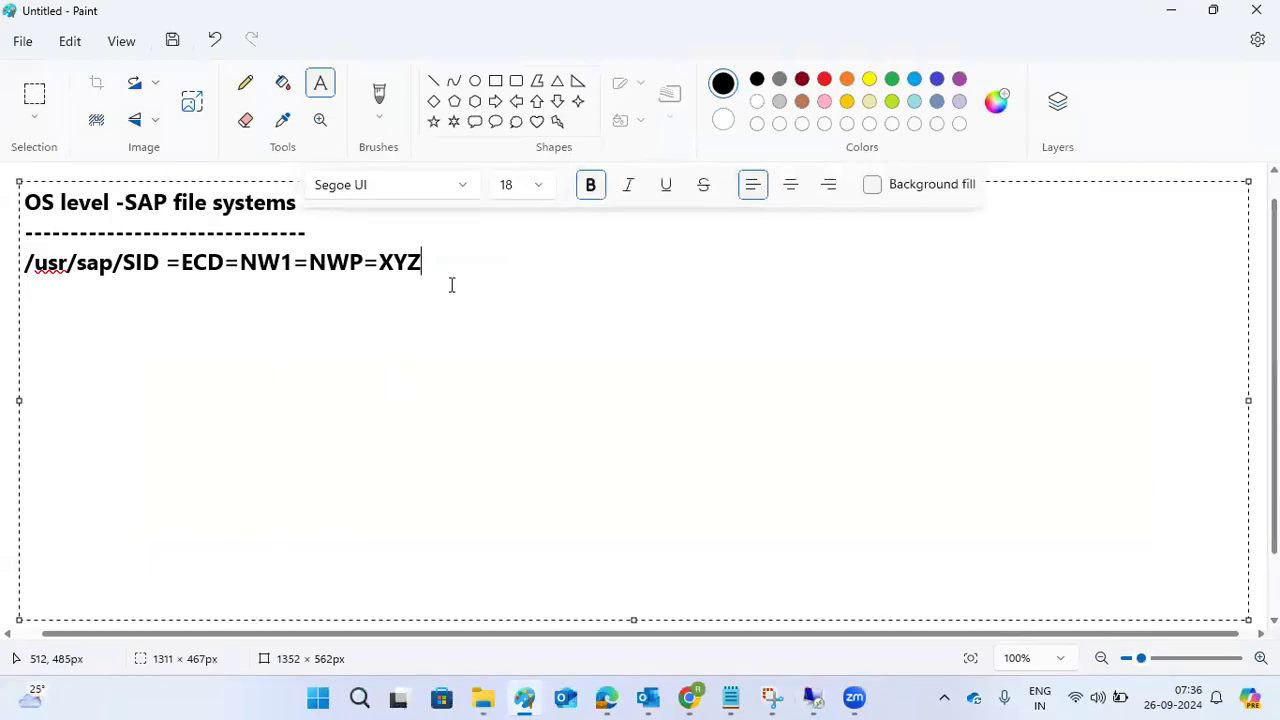
pyautogui.press('Return')
pyautogui.press('Return')
pyautogui.write('1)SYS')
pyautogui.press('Return')
pyautogui.press('Return')
pyautogui.write('2)D<I')
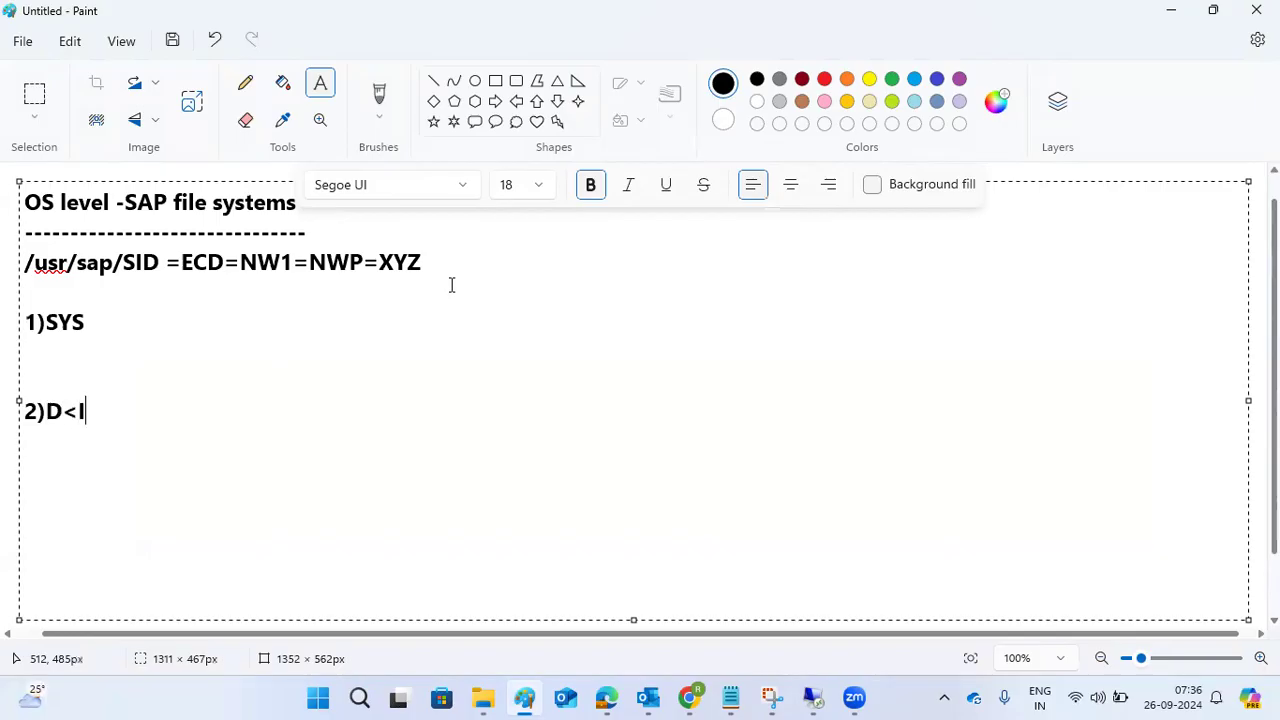
pyautogui.write('N>')
pyautogui.press('Return')
pyautogui.press('Return')
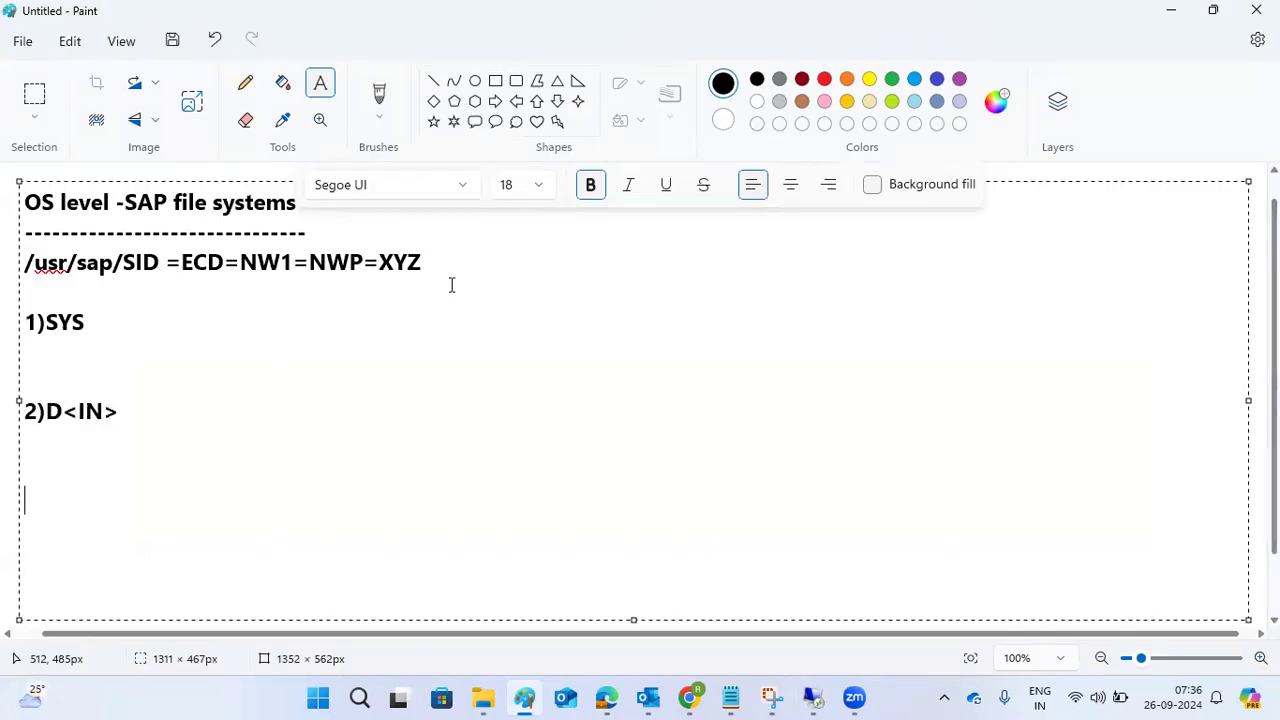
pyautogui.write('3)ASCS<IN>')
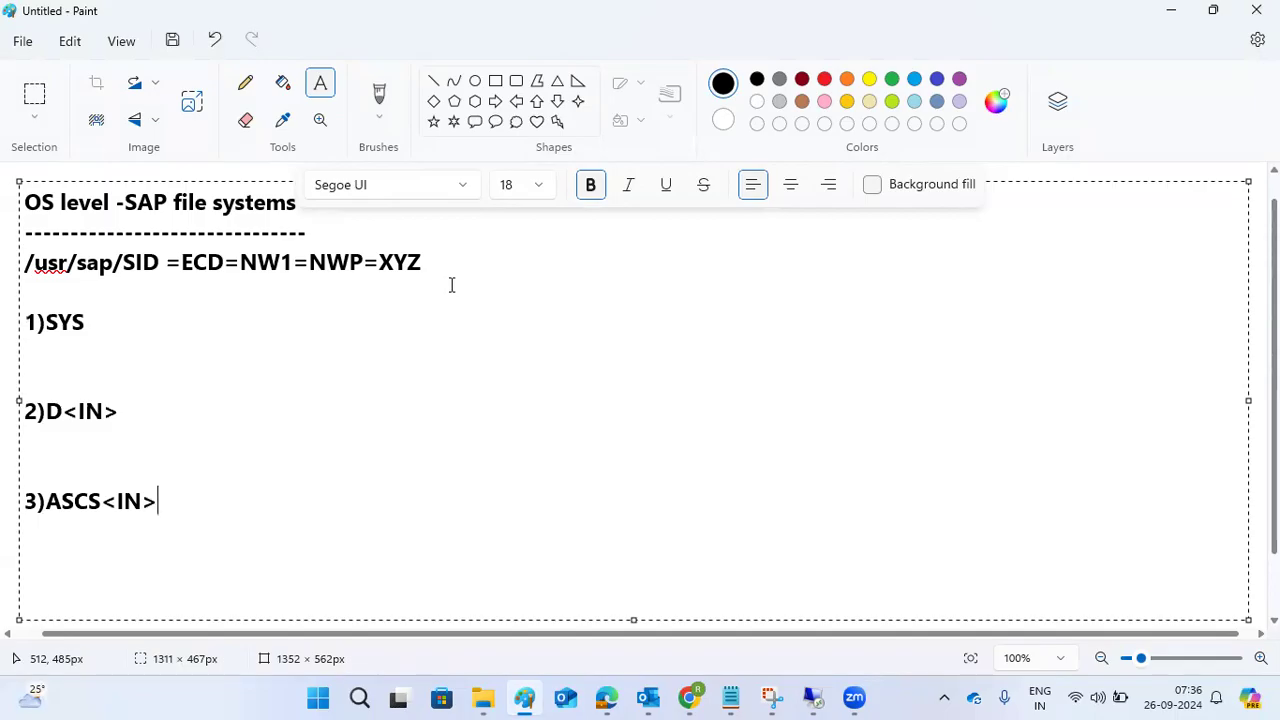
# Step: Compare the list with the subfolders of MCD in the Windows remote session, then return to Paint
pyautogui.moveTo(812, 697)
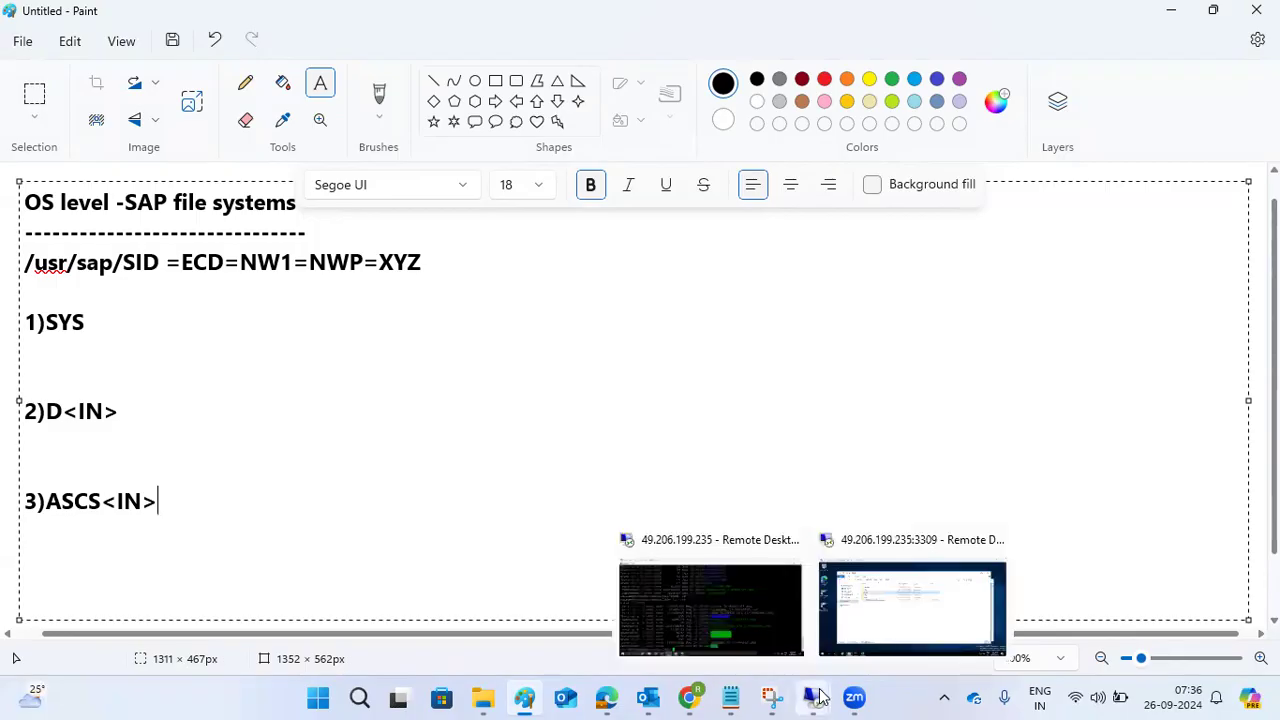
pyautogui.click(863, 620)
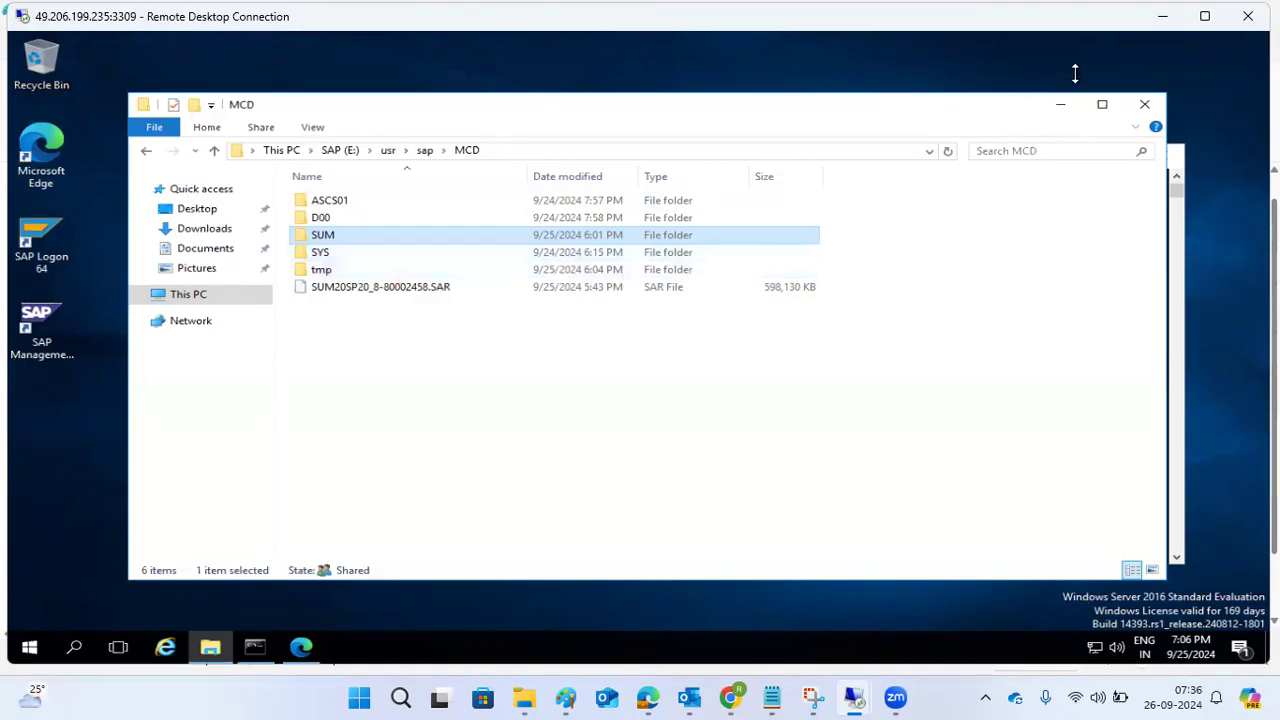
pyautogui.click(1162, 18)
# Step: Add "- A)PROFILE" after "1)SYS" and an indented "B)GLOBAL" on the line beneath it
pyautogui.click(142, 322)
pyautogui.write('-')
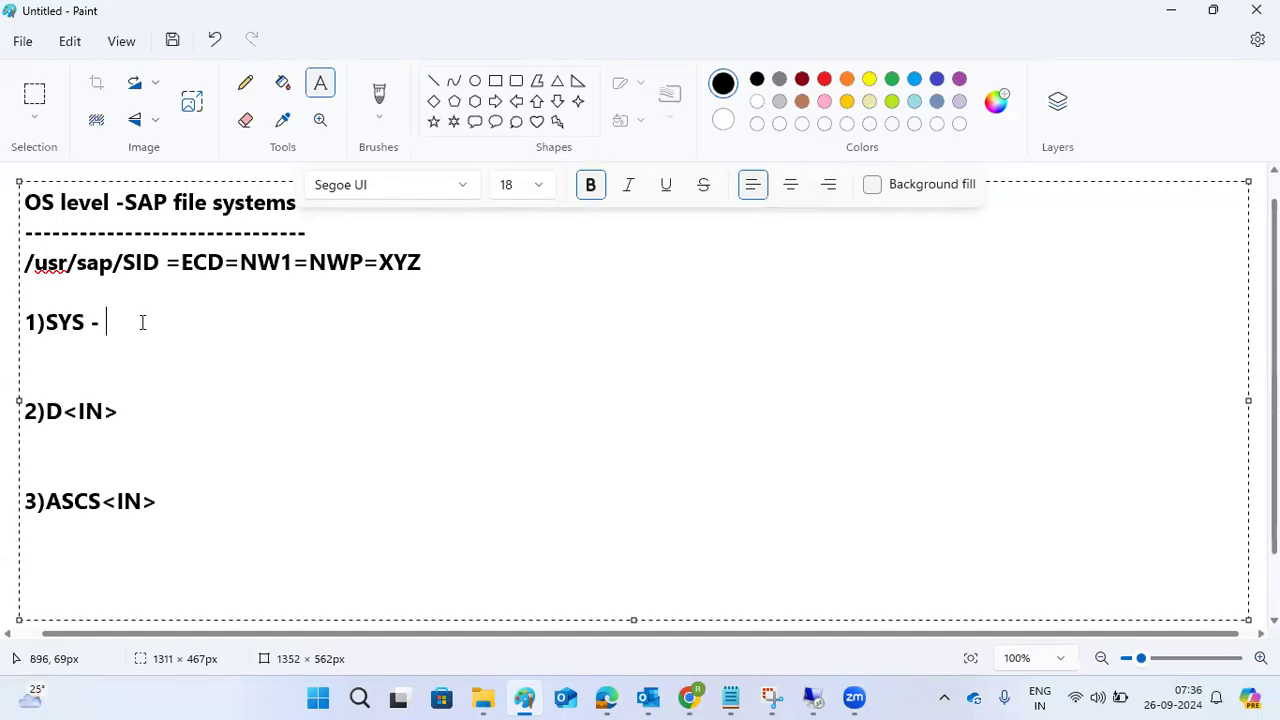
pyautogui.write('A)PROFILE')
pyautogui.press('Return')
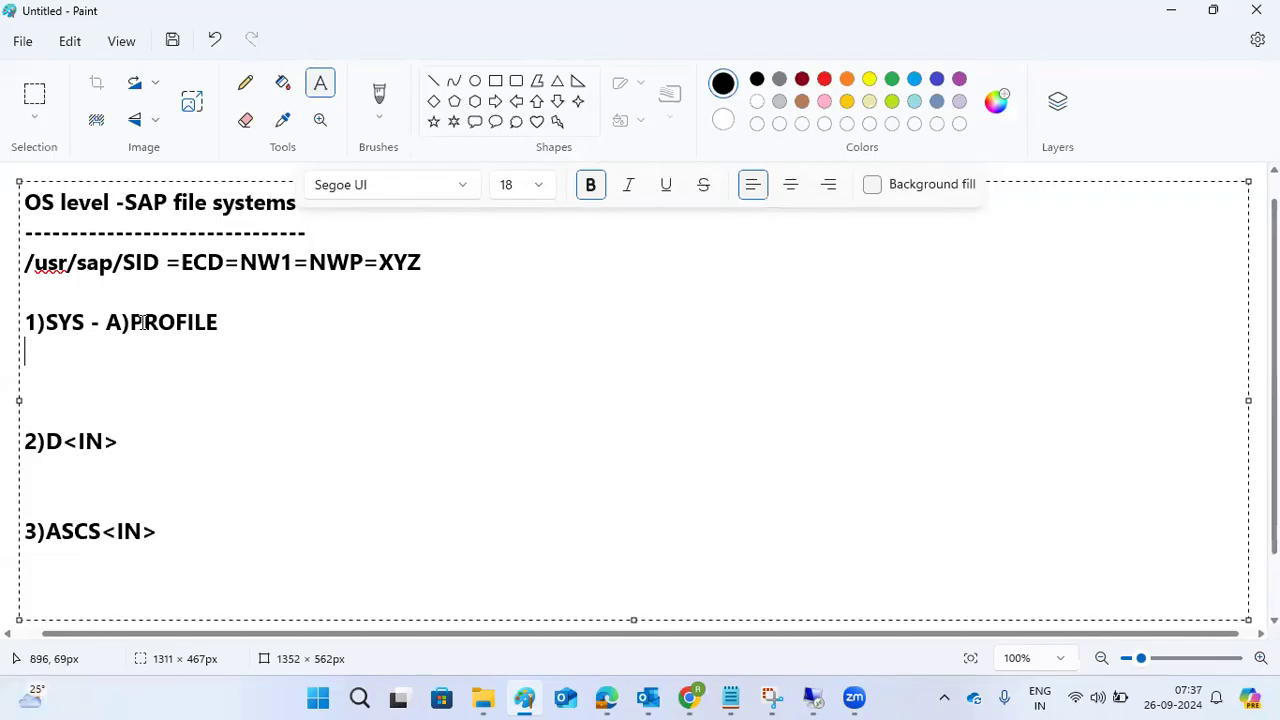
pyautogui.press('BackSpace')
pyautogui.press('BackSpace')
pyautogui.press('BackSpace')
pyautogui.write('B)GLOBAL')
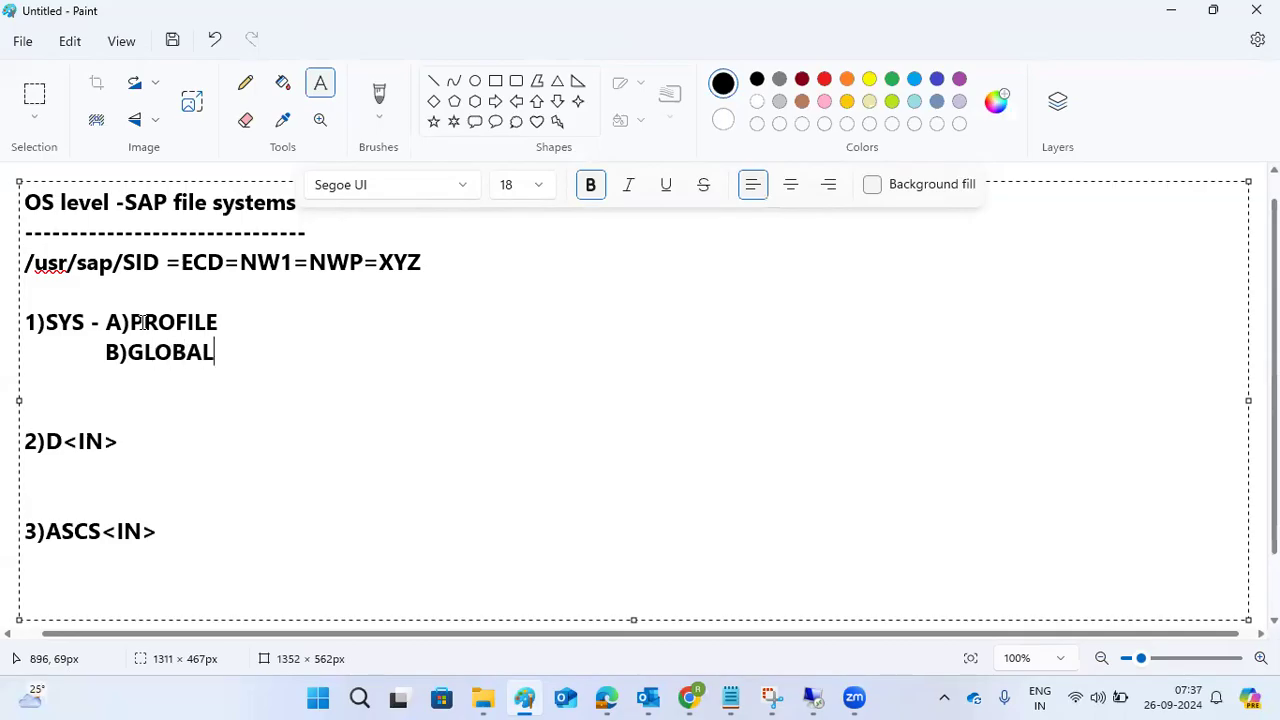
# Step: Add "C) EXE" beneath "B)GLOBAL", adjust its spacing to line up, and put a dash after "A)PROFILE"
pyautogui.press('Return')
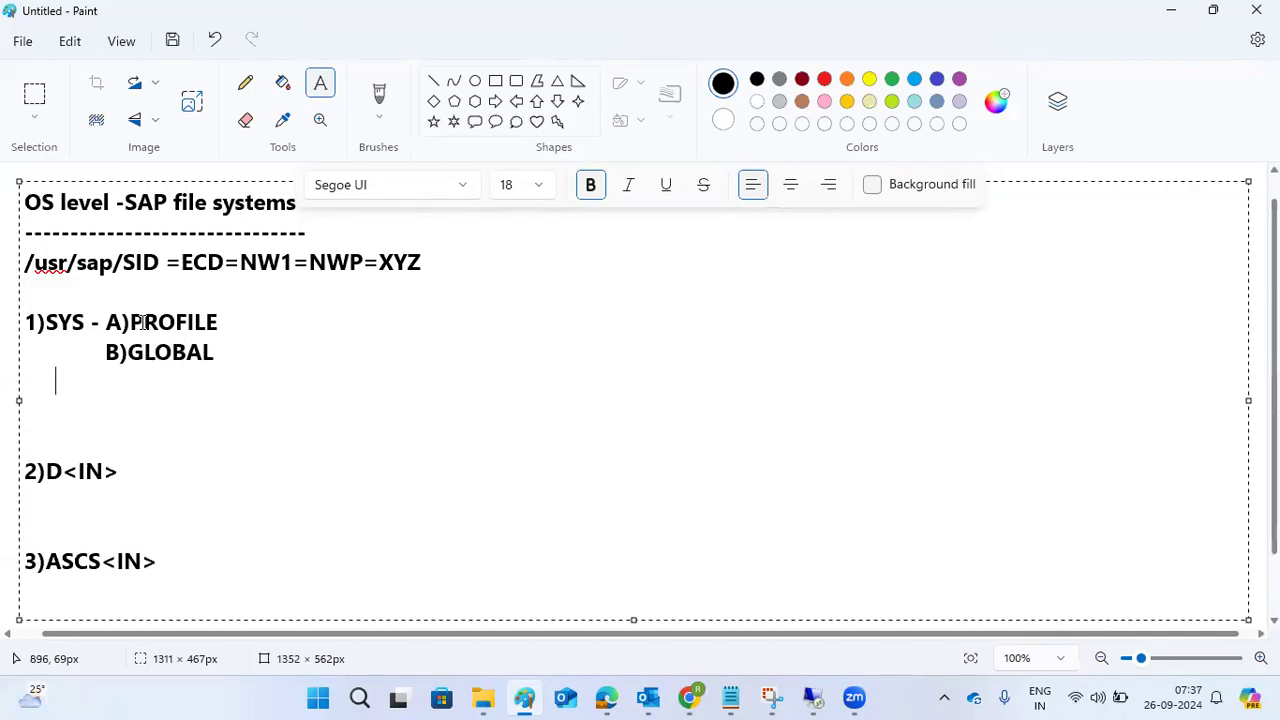
pyautogui.write('C) EXE')
pyautogui.click(76, 380)
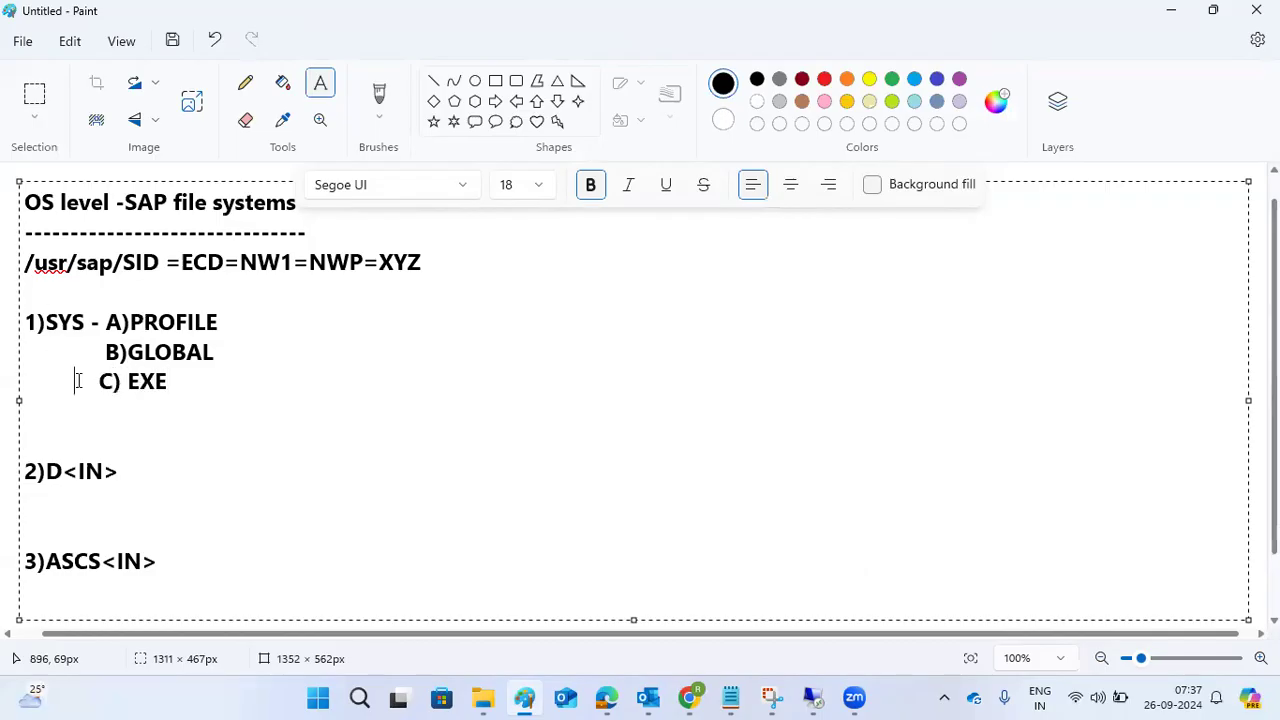
pyautogui.click(138, 381)
pyautogui.press('BackSpace')
pyautogui.click(275, 315)
pyautogui.write('-')
# Step: Switch to the Windows remote session and open the profile folder inside MCD\SYS
pyautogui.moveTo(814, 697)
pyautogui.click(871, 614)
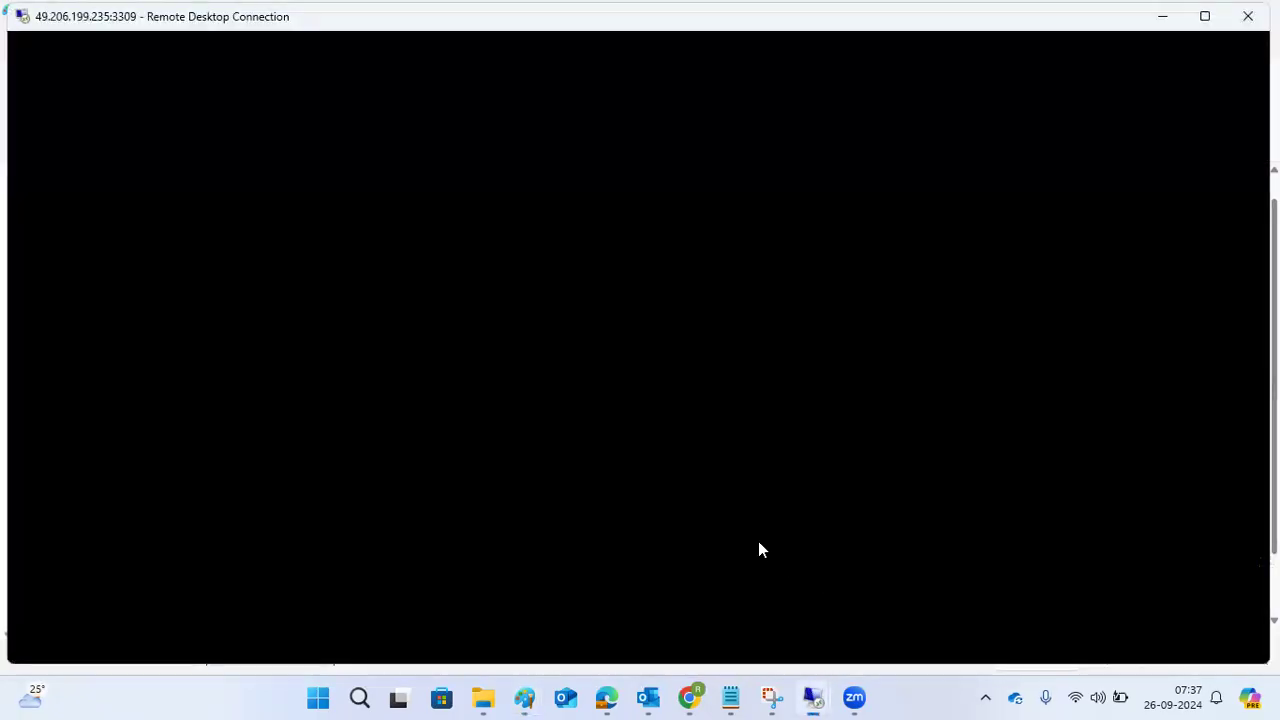
pyautogui.doubleClick(336, 258)
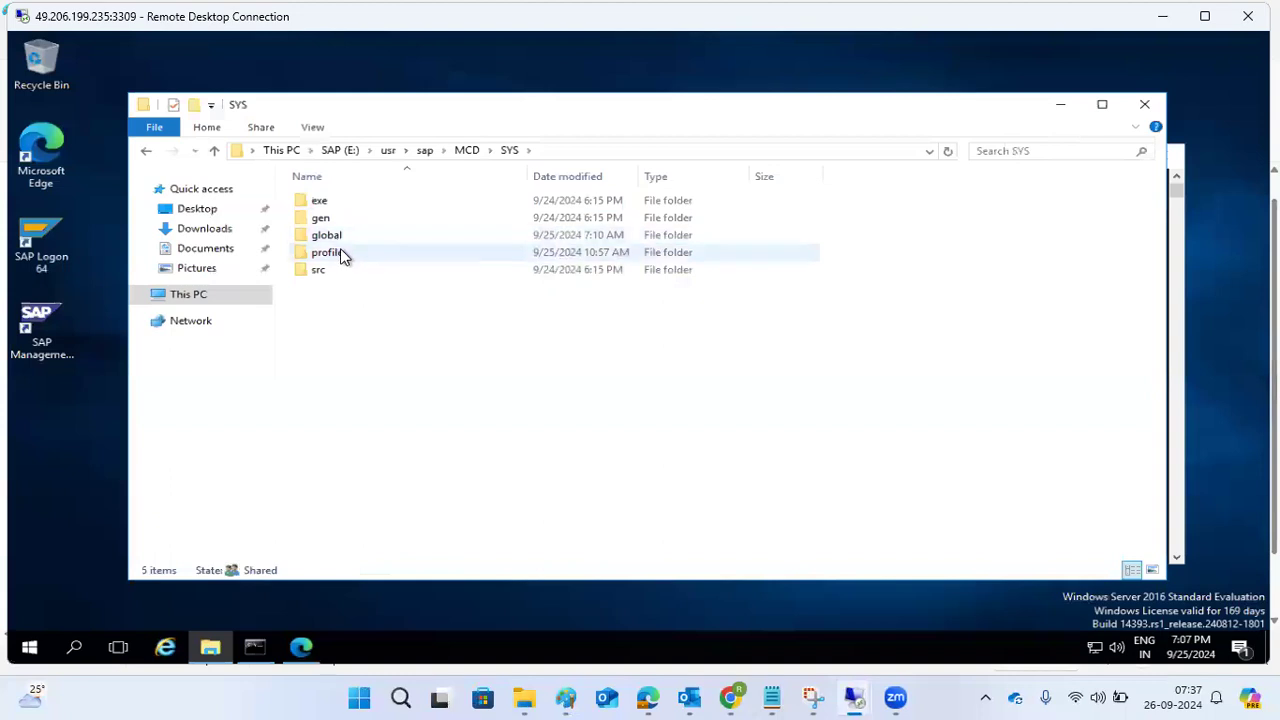
pyautogui.doubleClick(338, 252)
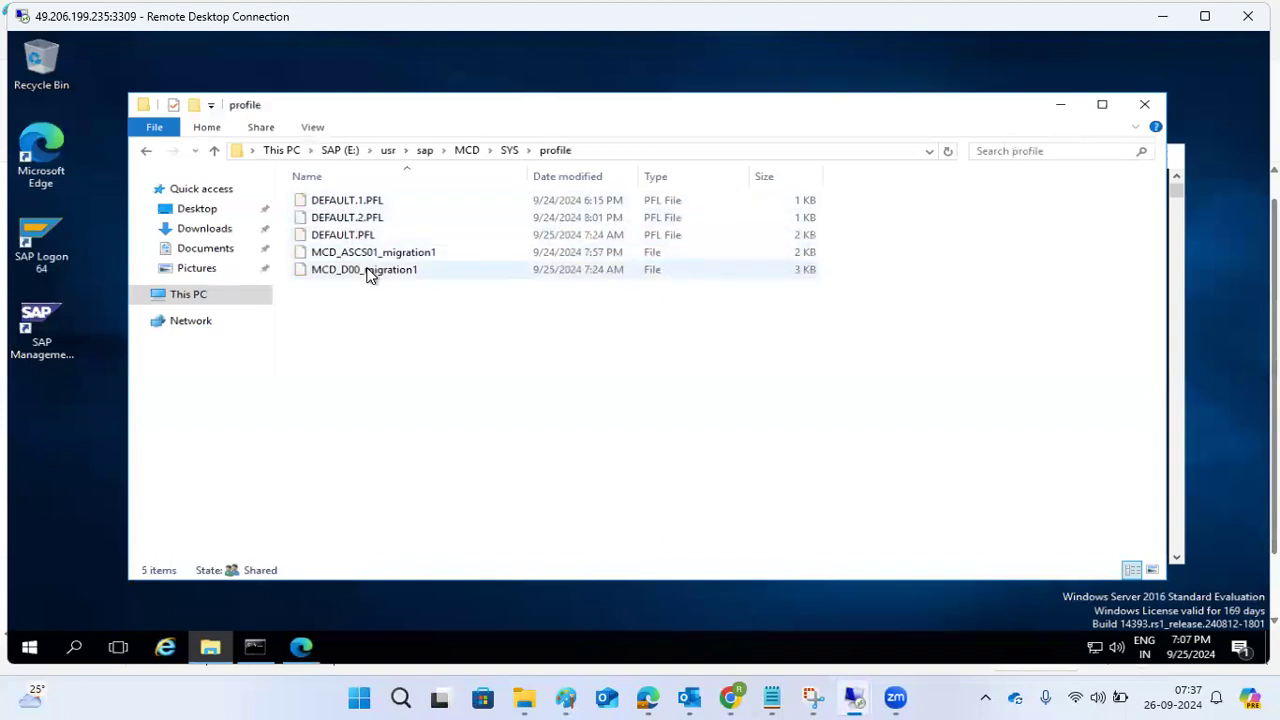
# Step: Open the instance profile MCD_D00_migration1 in Notepad, review its work process parameters, and close it
pyautogui.doubleClick(371, 271)
pyautogui.click(537, 425)
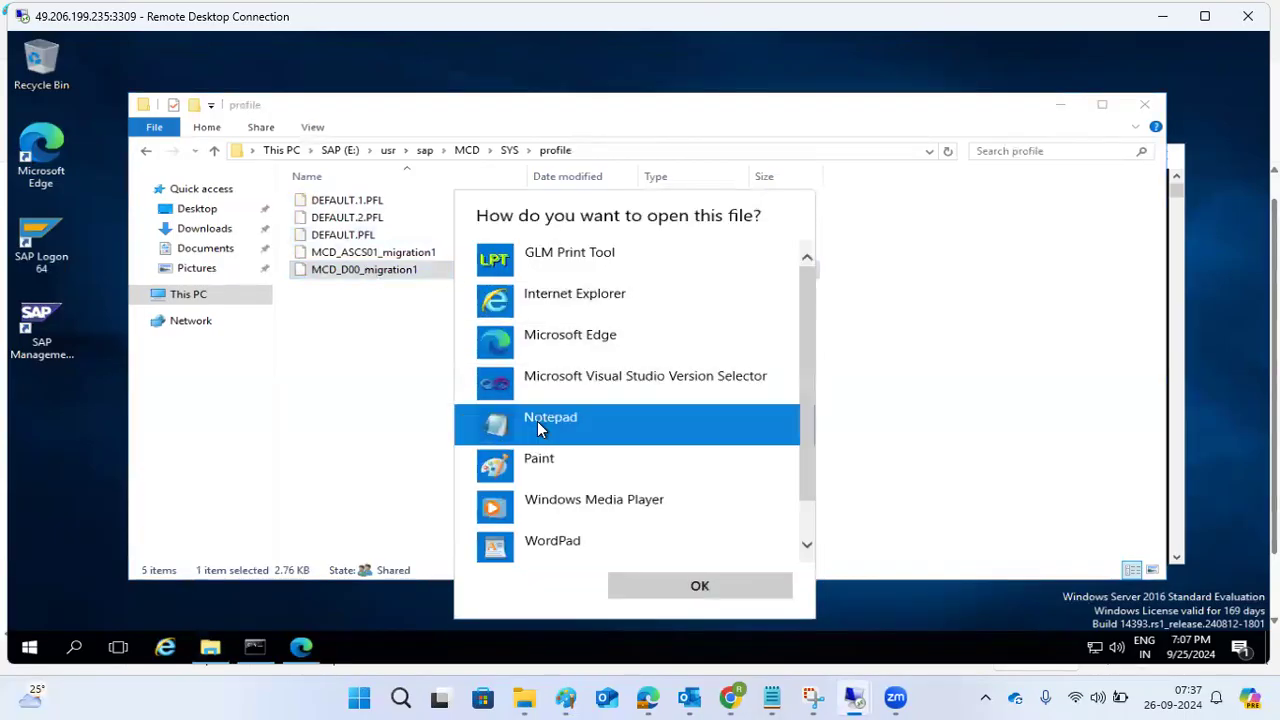
pyautogui.doubleClick(530, 425)
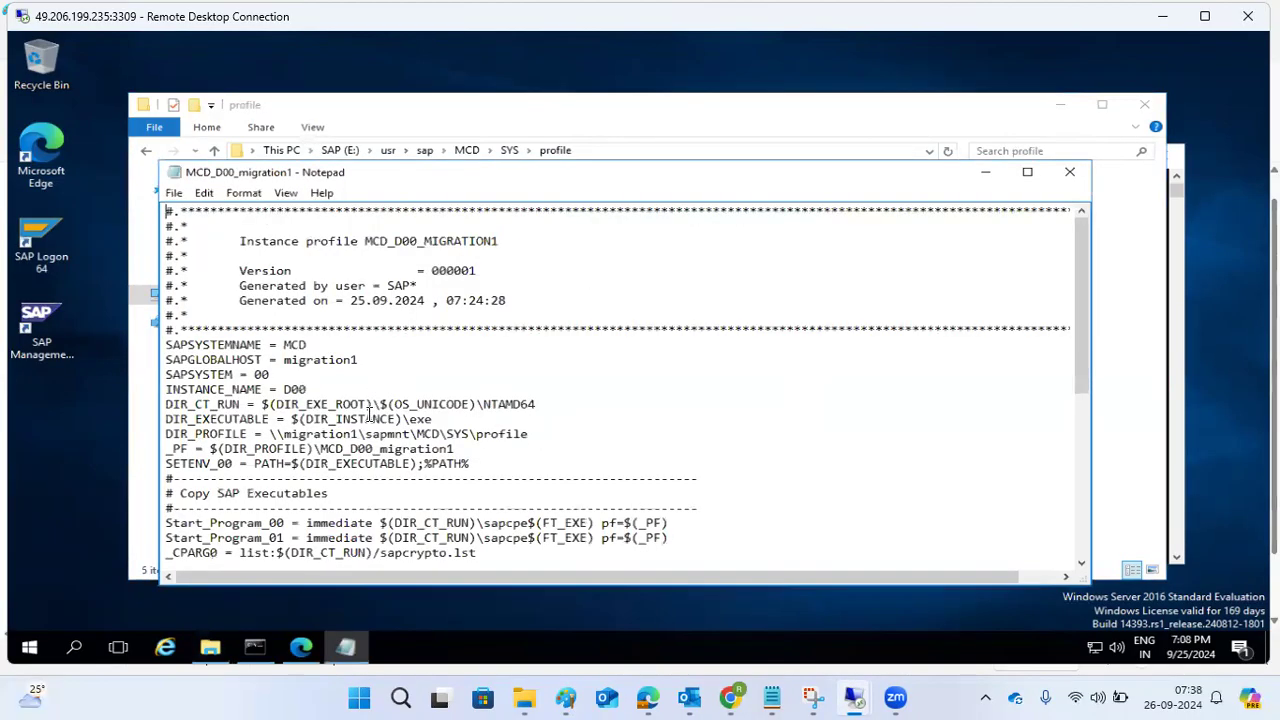
pyautogui.scroll(-5, 368, 420)
pyautogui.click(318, 313)
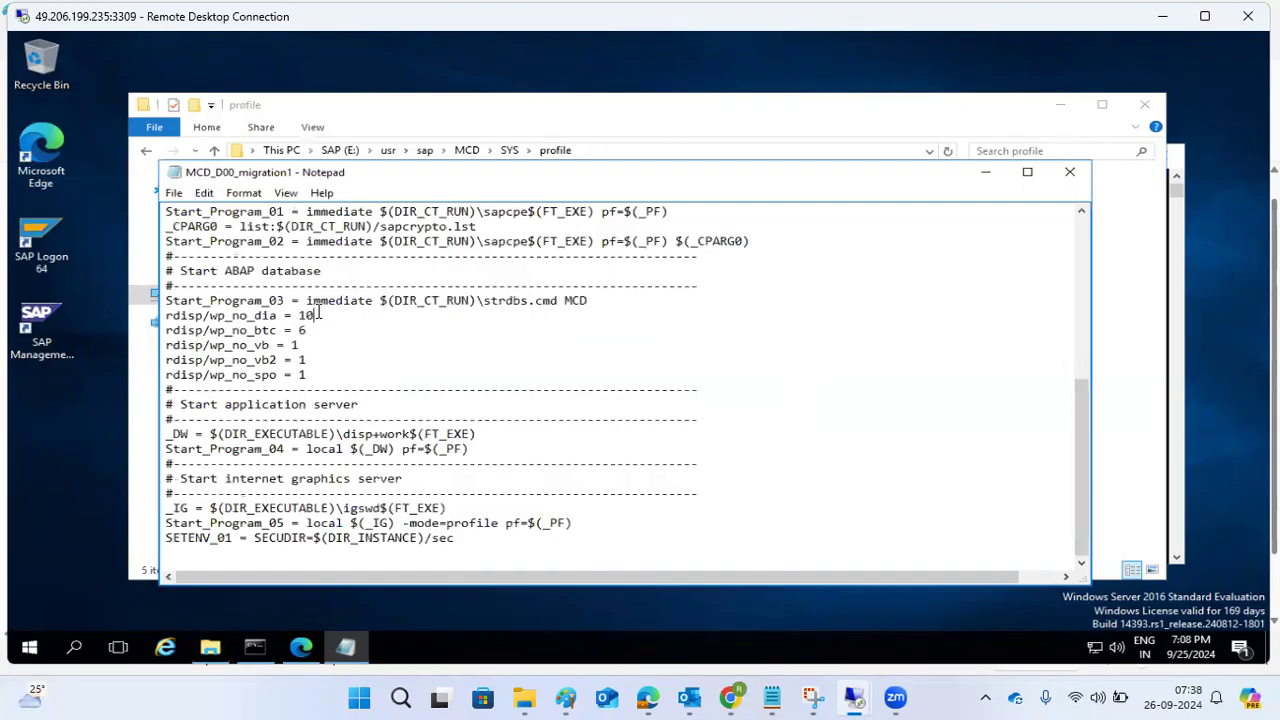
pyautogui.scroll(1, 316, 387)
pyautogui.scroll(7, 316, 387)
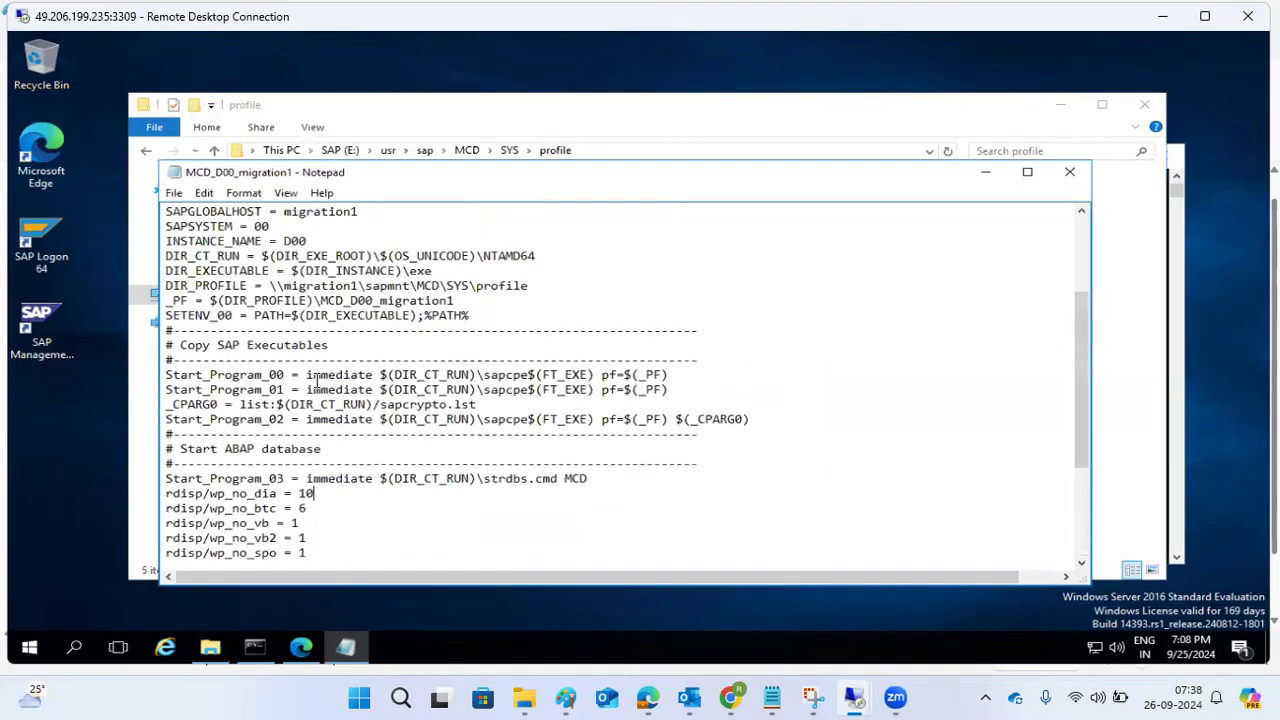
pyautogui.scroll(-8, 600, 250)
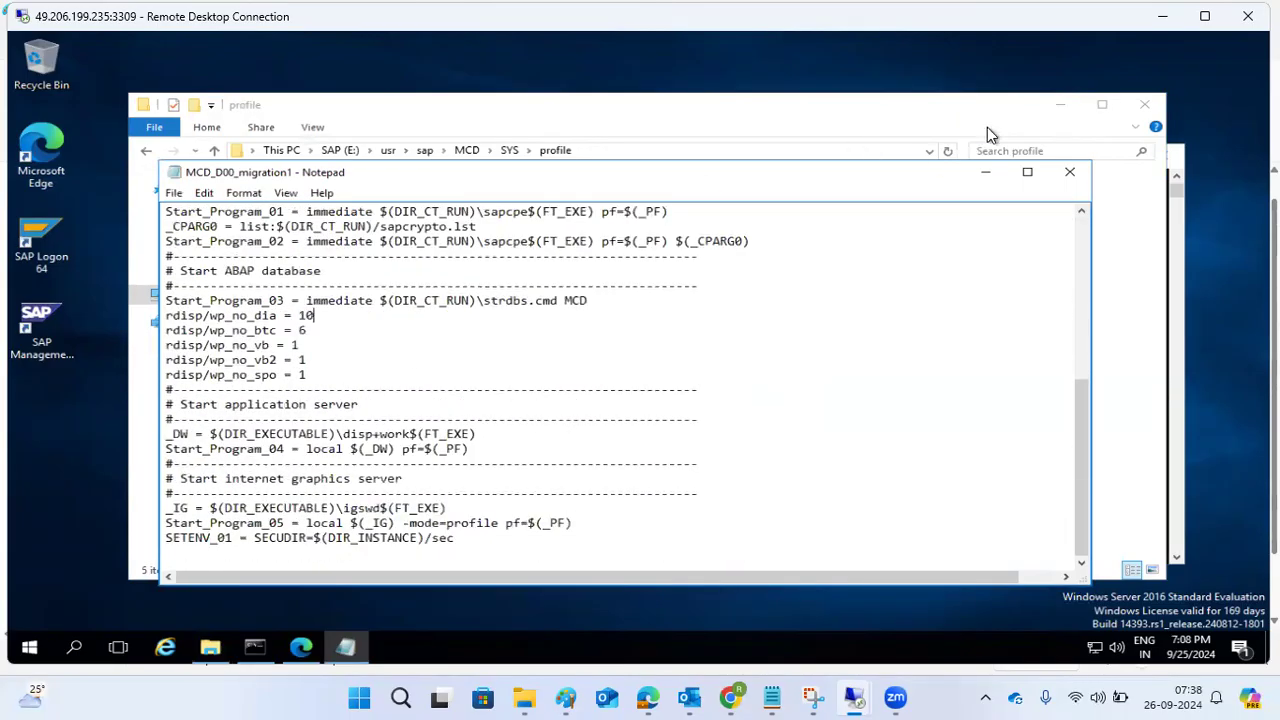
pyautogui.click(1069, 172)
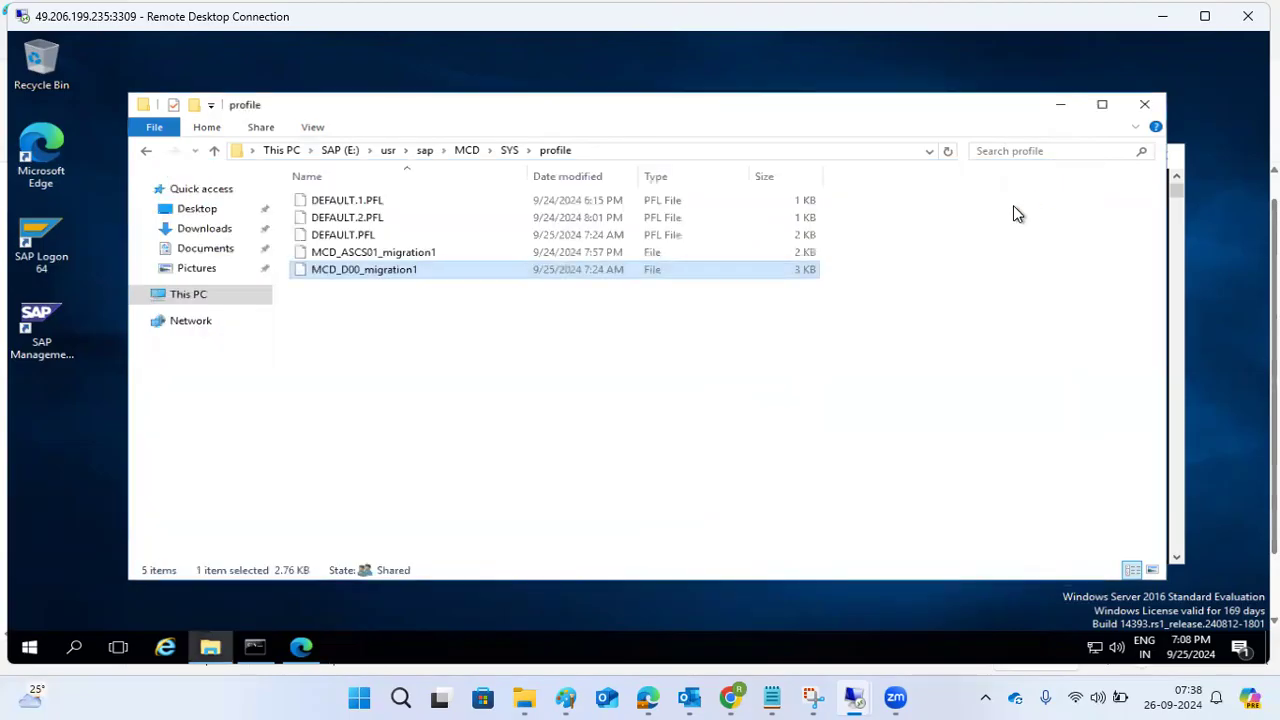
# Step: Open DEFAULT.PFL in Notepad, read through the default profile parameters, and close it
pyautogui.doubleClick(357, 236)
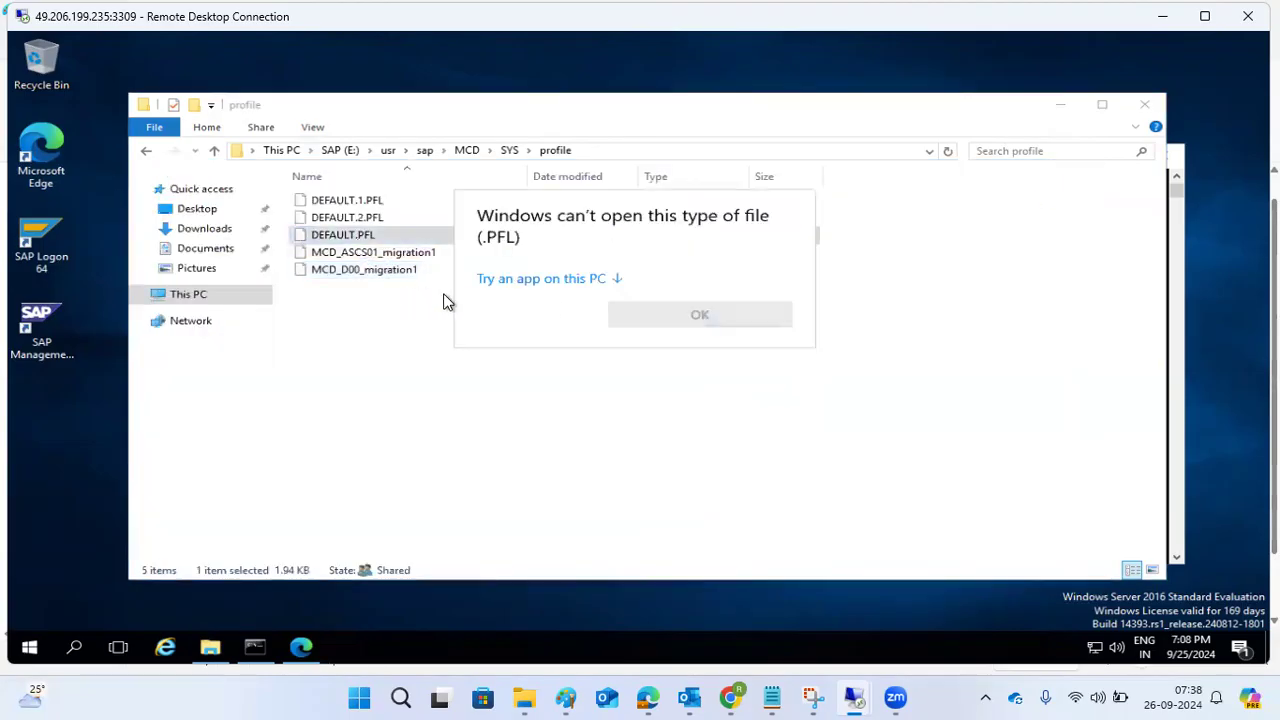
pyautogui.click(521, 280)
pyautogui.doubleClick(546, 415)
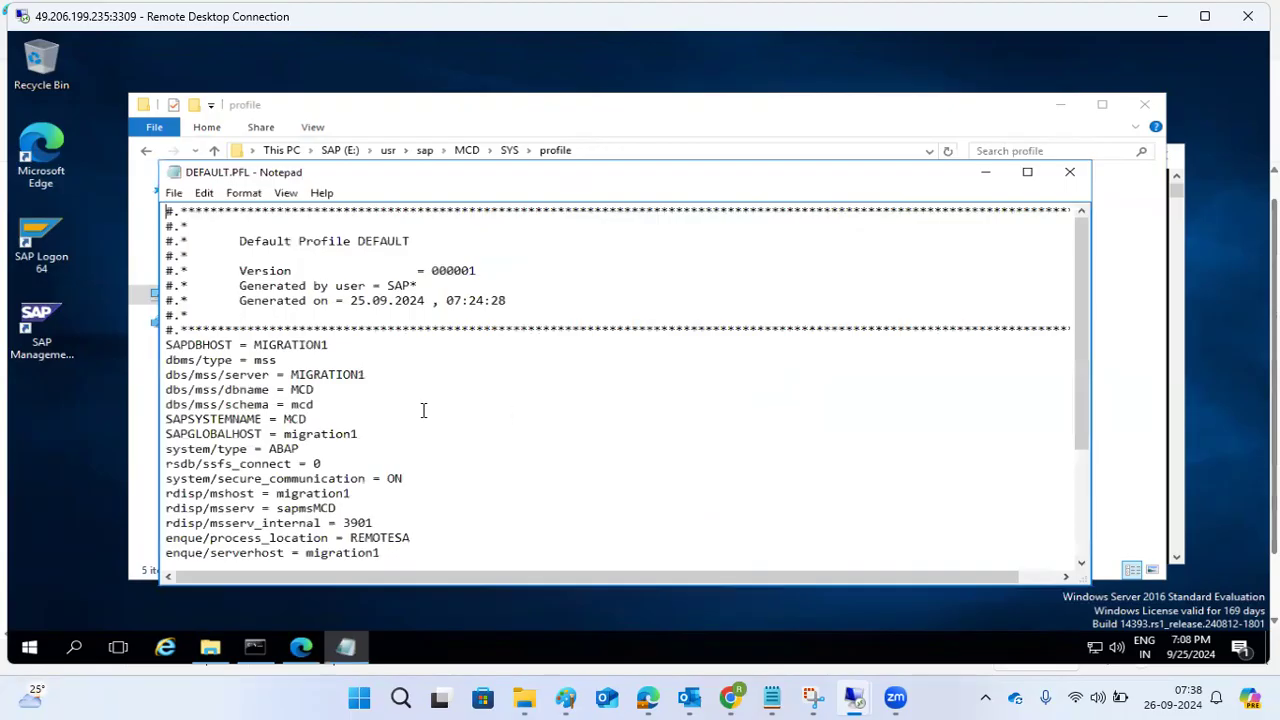
pyautogui.scroll(-5, 420, 415)
pyautogui.scroll(4, 416, 426)
pyautogui.click(1060, 173)
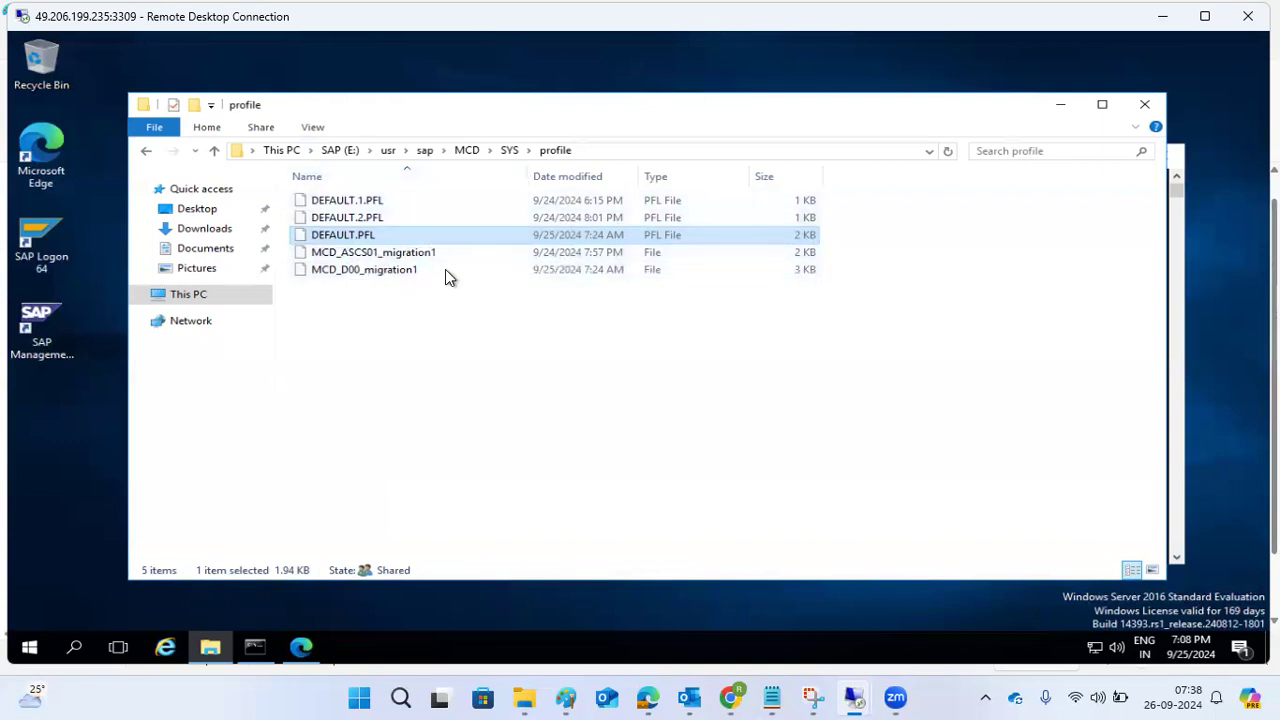
# Step: Open the global folder inside MCD\SYS, review its contents, and open its security subfolder
pyautogui.moveTo(447, 262)
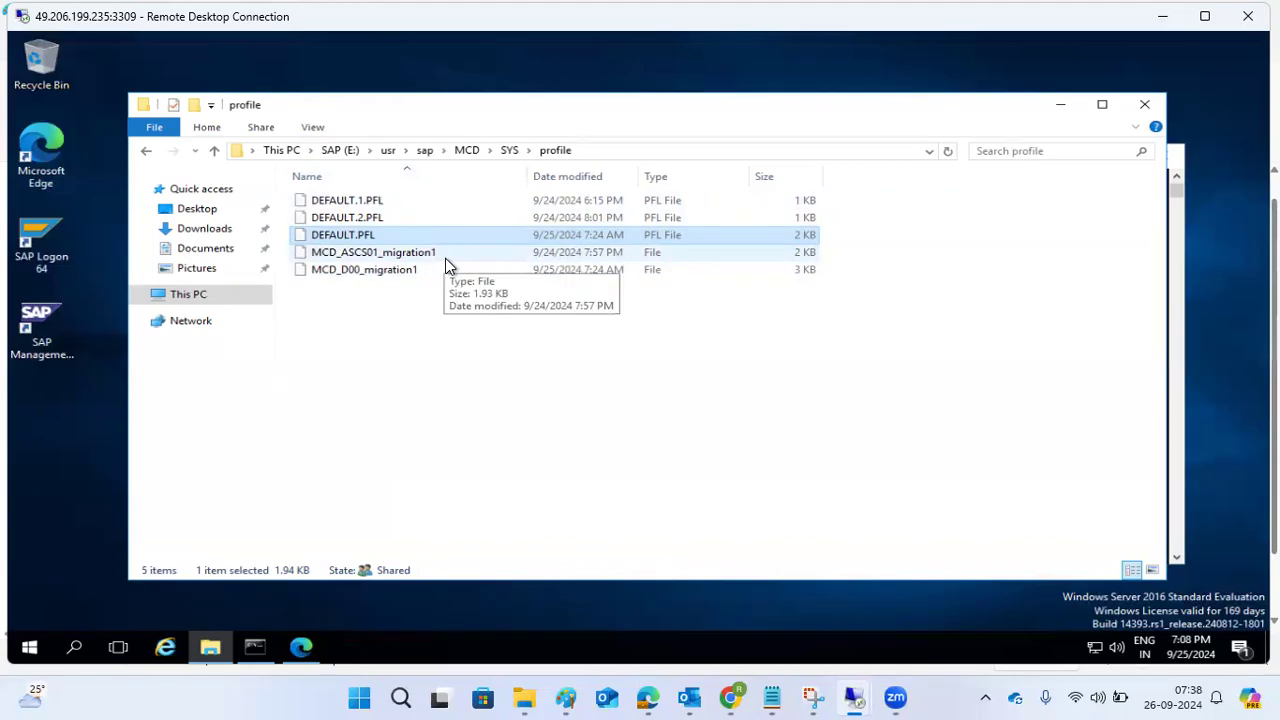
pyautogui.click(510, 152)
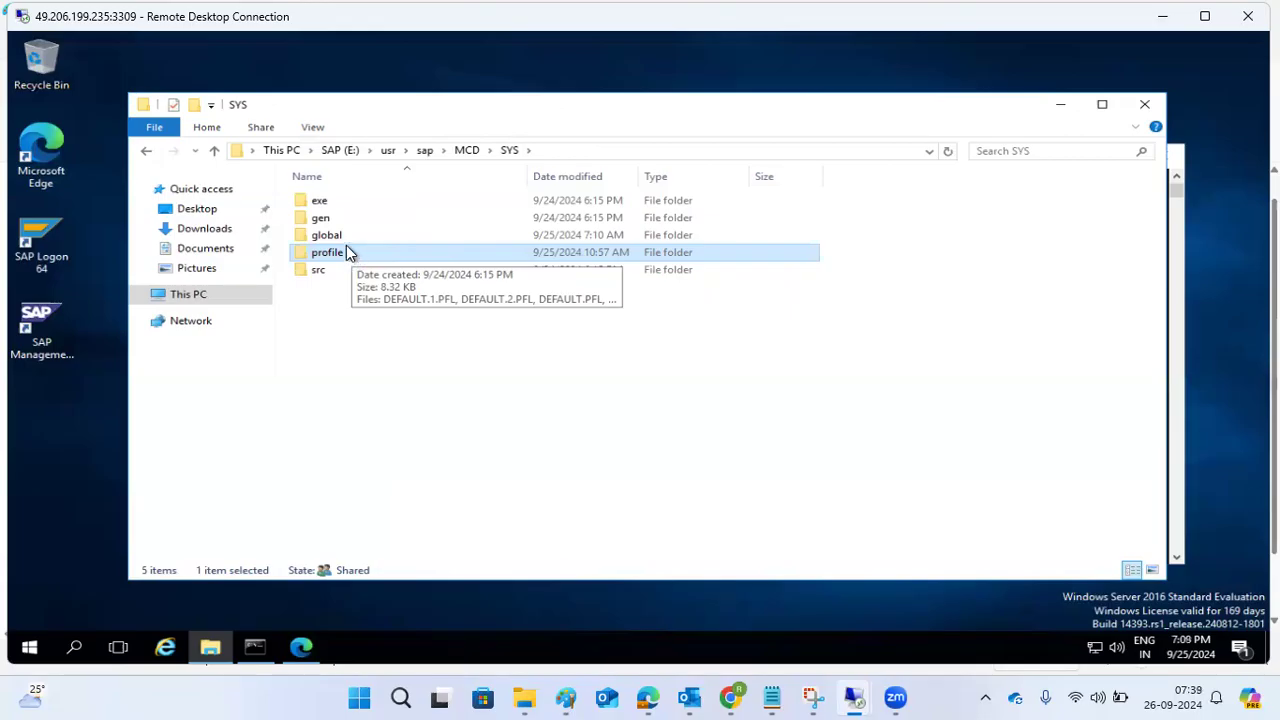
pyautogui.doubleClick(346, 239)
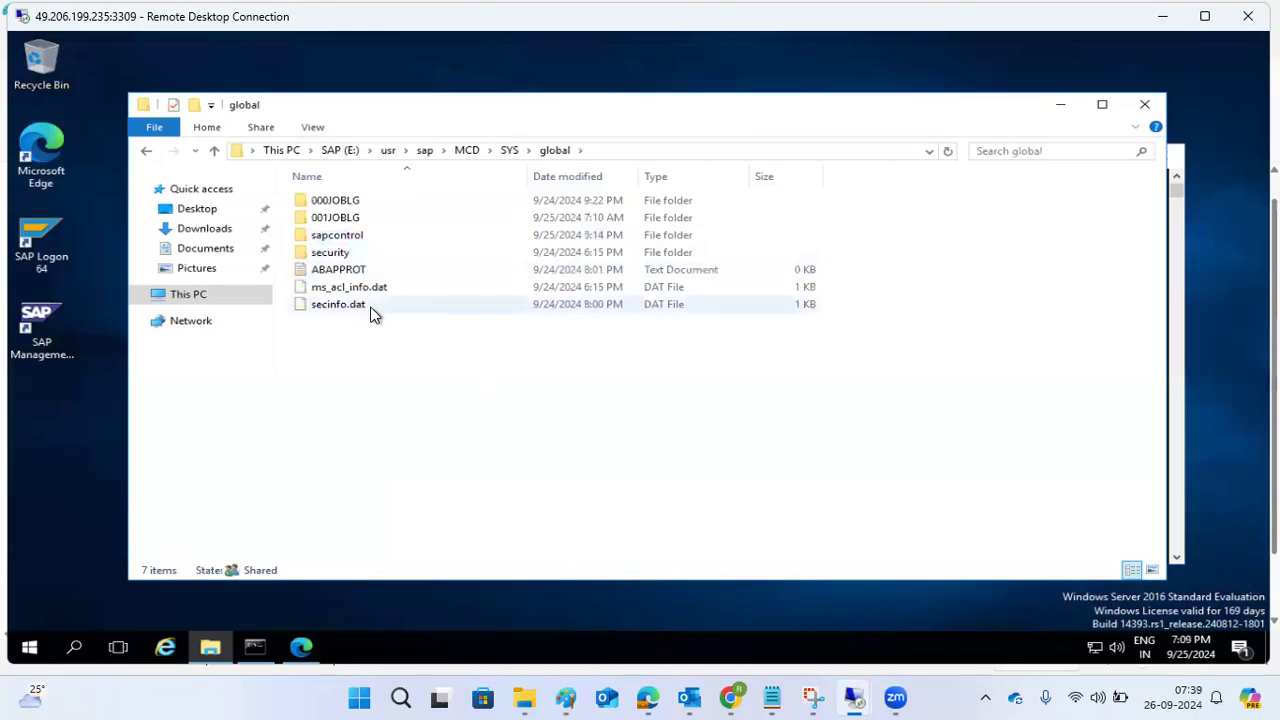
pyautogui.doubleClick(343, 254)
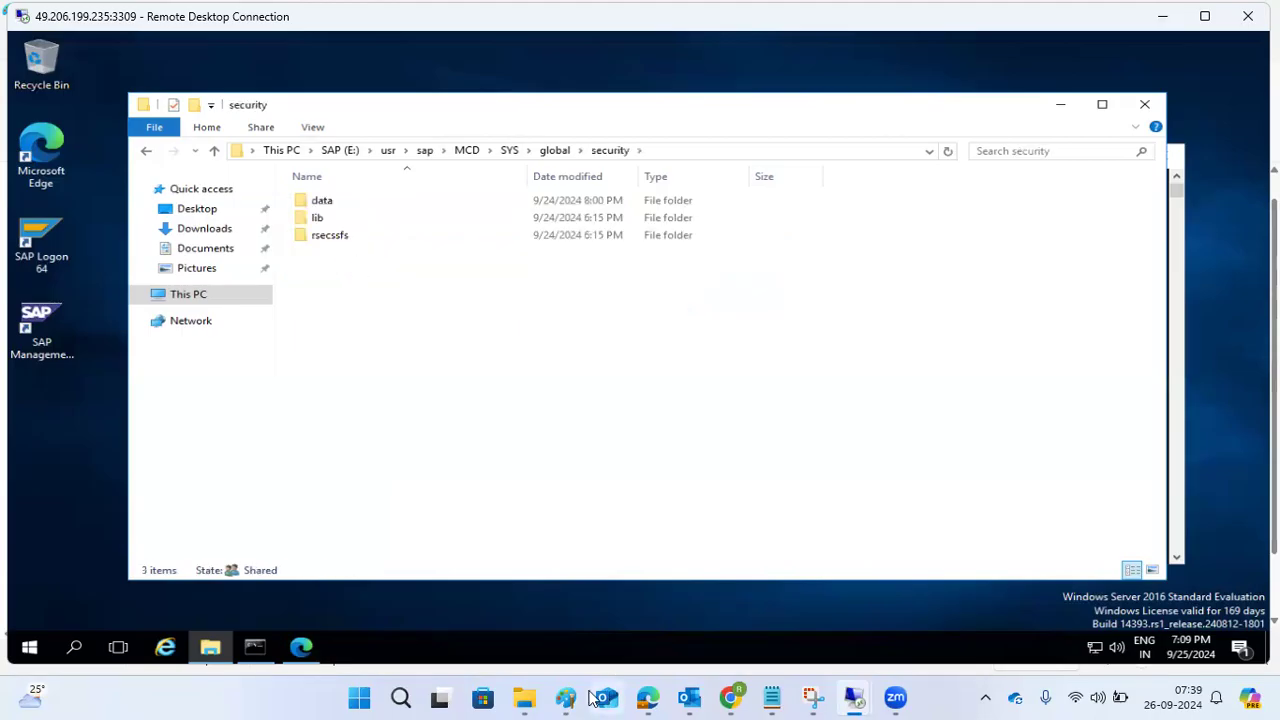
# Step: Switch to Paint, add "-job logs,spool logs,SSFS key" after "B)GLOBAL", and put a dash after "C)EXE"
pyautogui.click(524, 697)
pyautogui.click(537, 697)
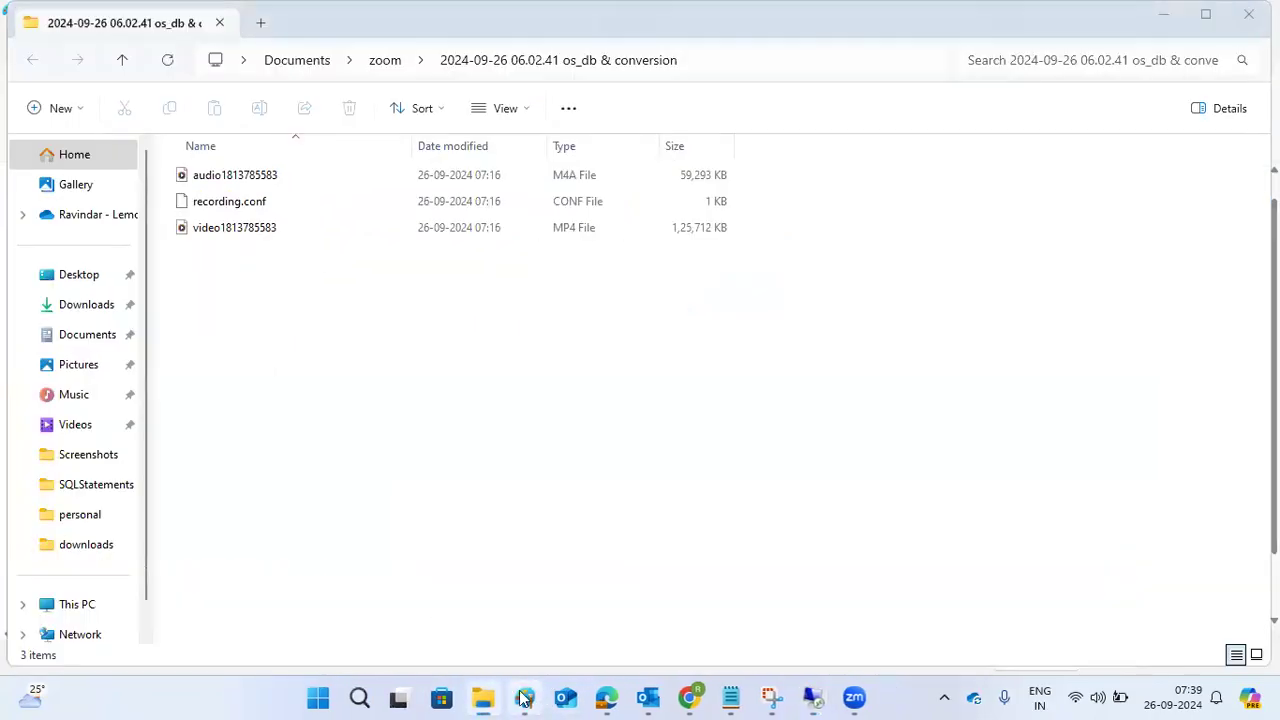
pyautogui.click(247, 351)
pyautogui.write('-j')
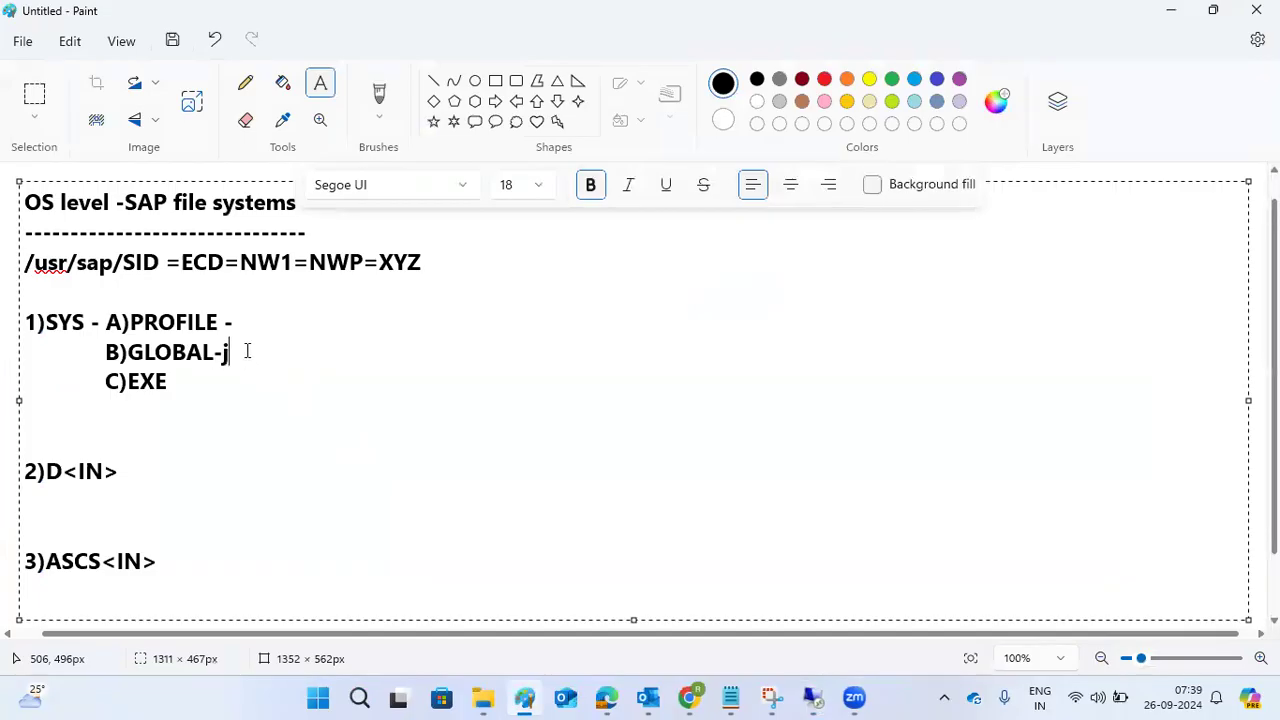
pyautogui.write('ob logs,spool logs,')
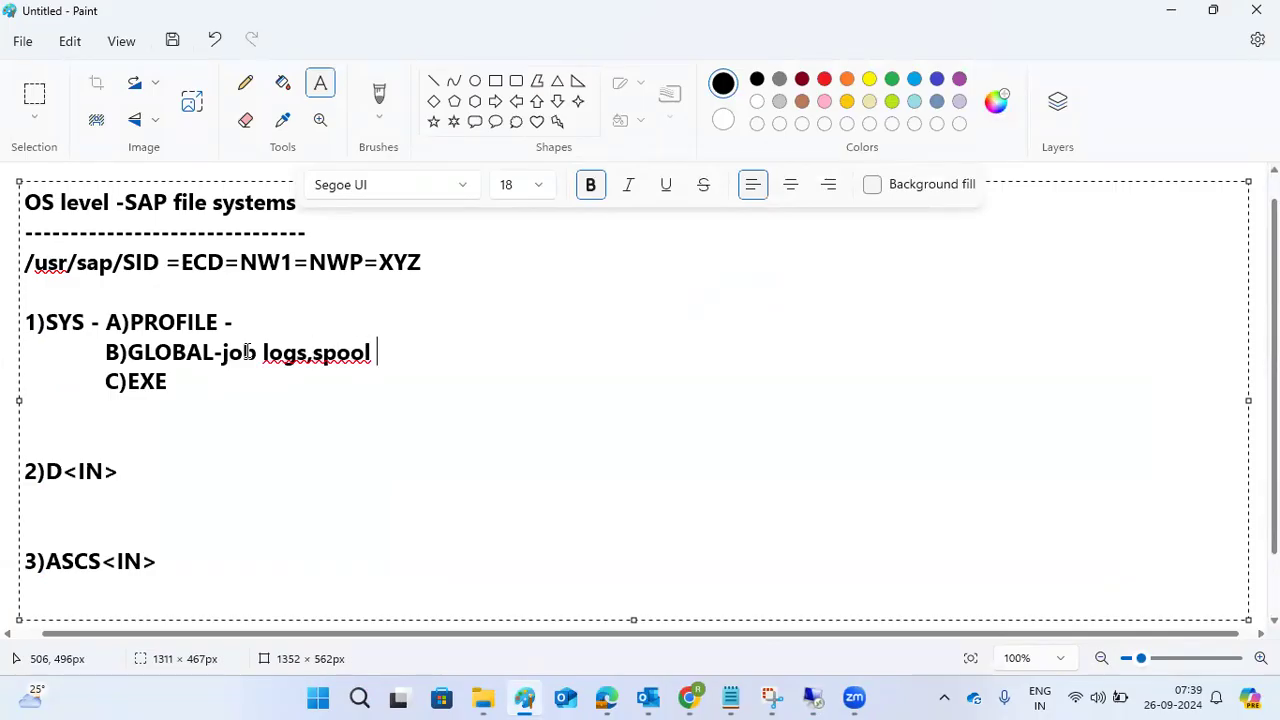
pyautogui.write('SSFS key')
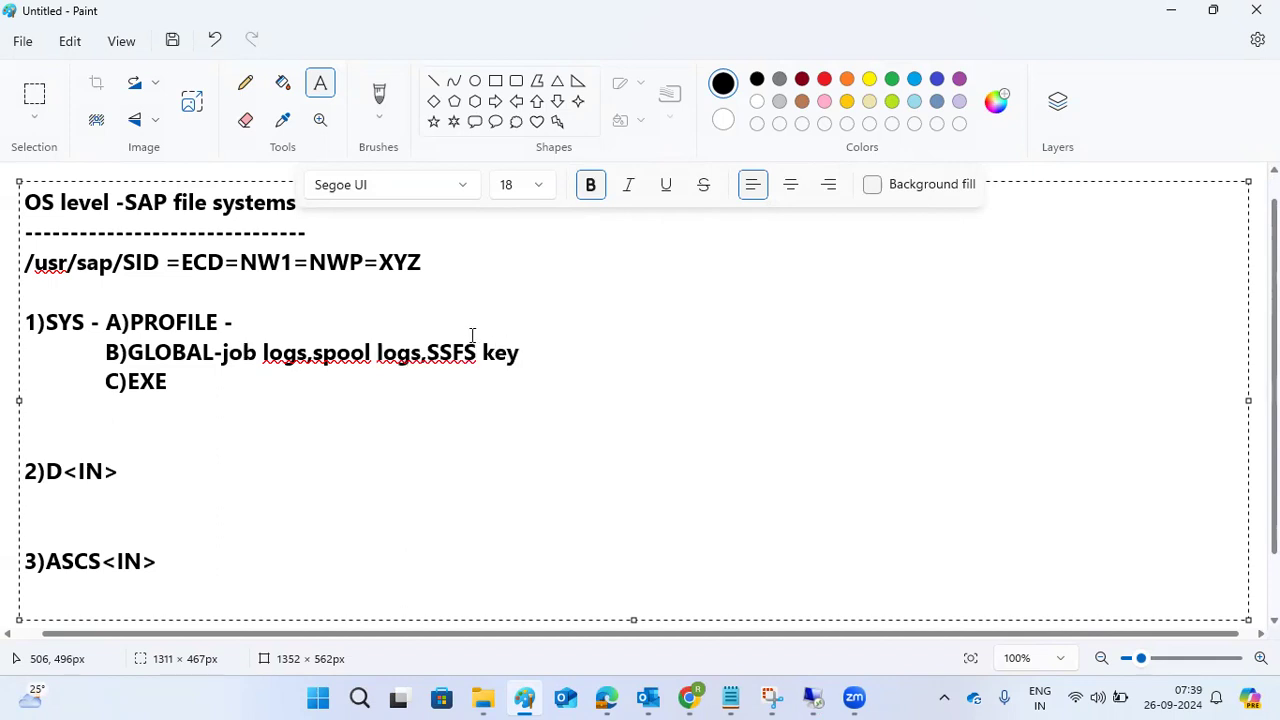
pyautogui.click(442, 354)
pyautogui.moveTo(442, 354); pyautogui.dragTo(131, 352)
pyautogui.click(523, 355)
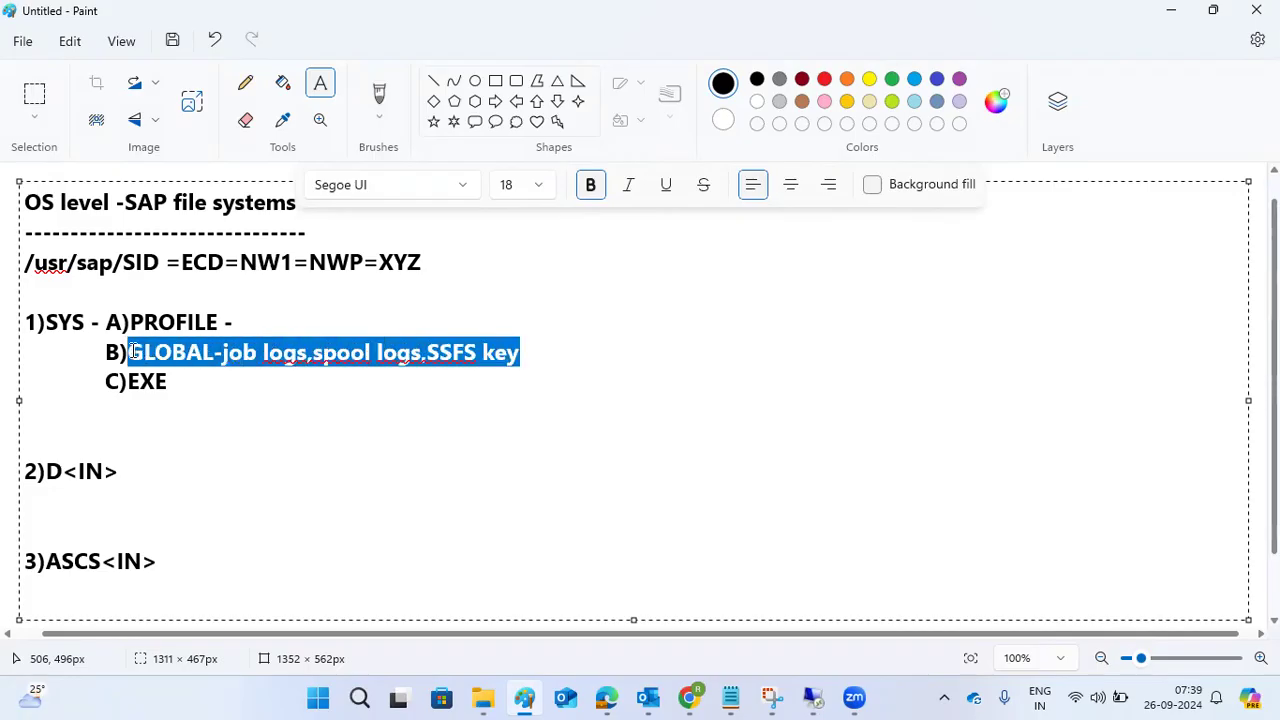
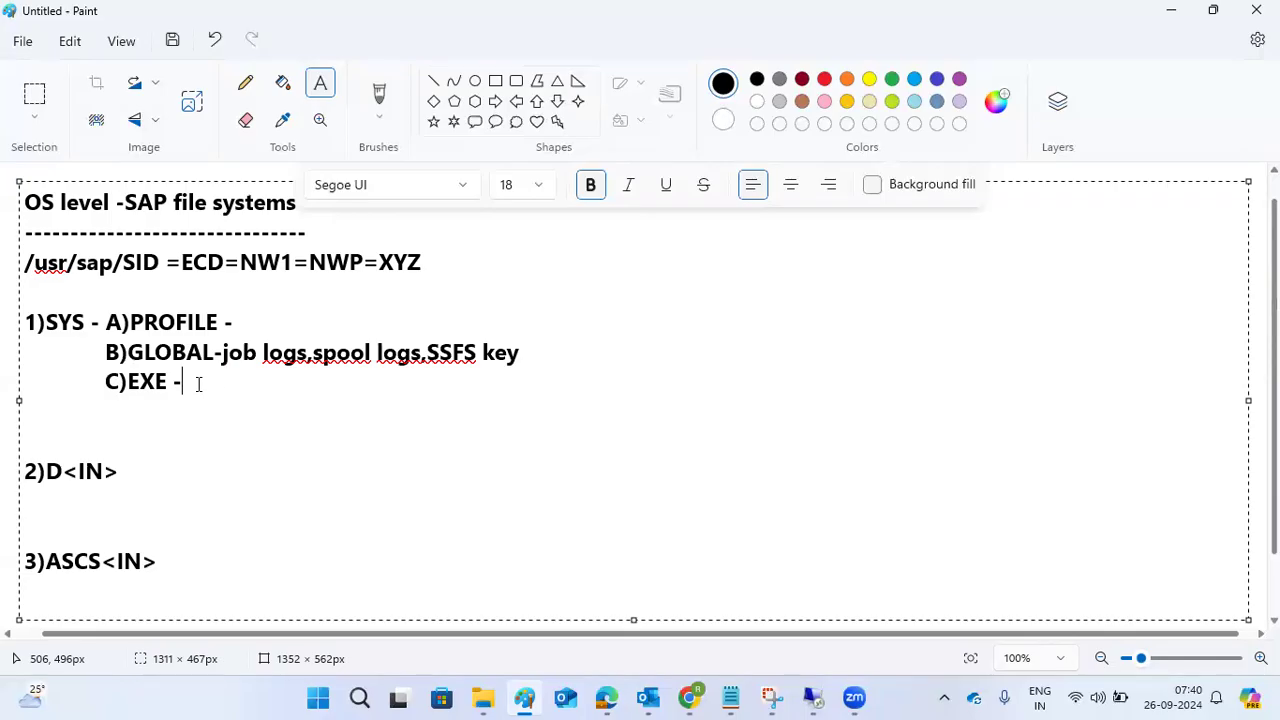
# Step: Switch to the Windows remote session and open the exe\uc\NTAMD64 folder inside MCD\SYS
pyautogui.moveTo(826, 686)
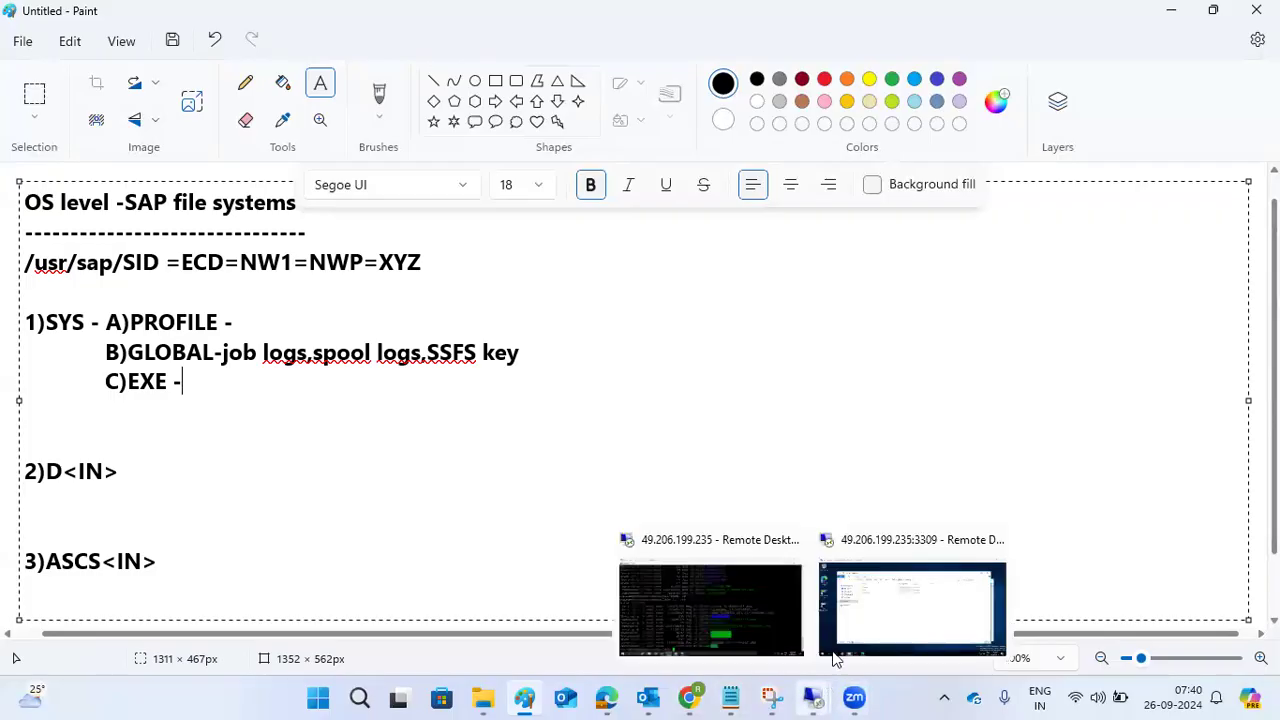
pyautogui.click(866, 611)
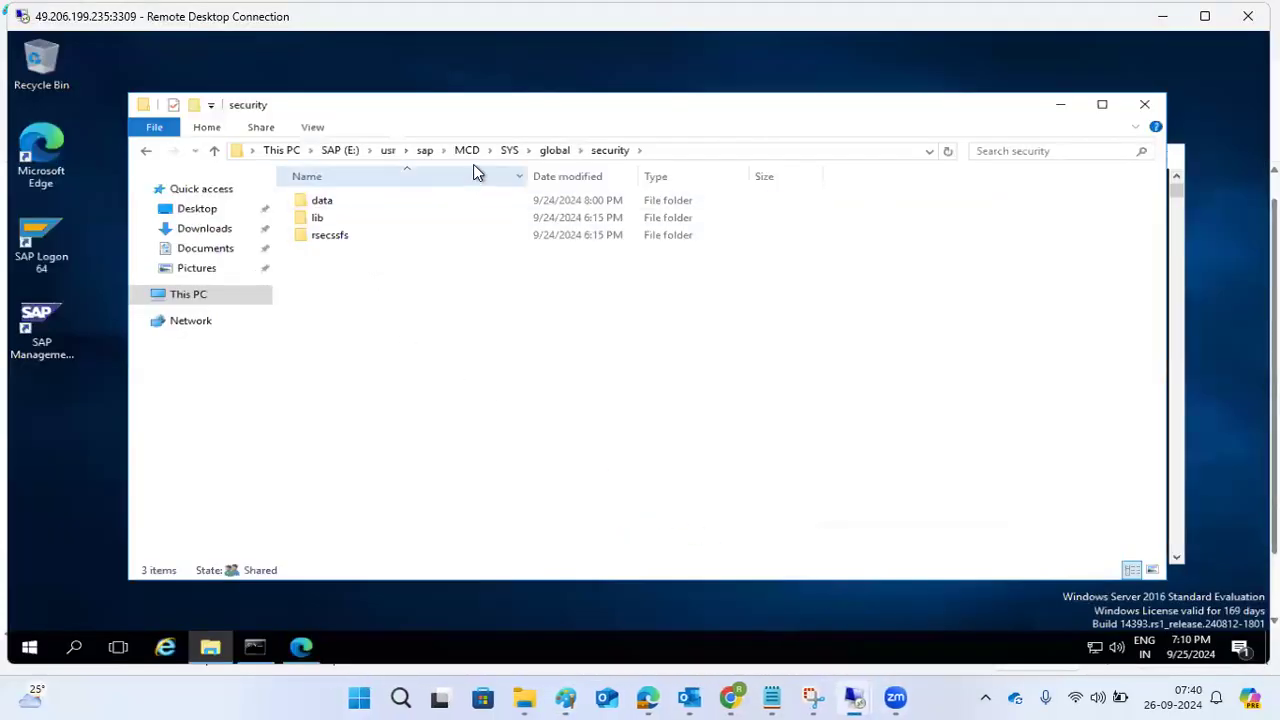
pyautogui.click(516, 150)
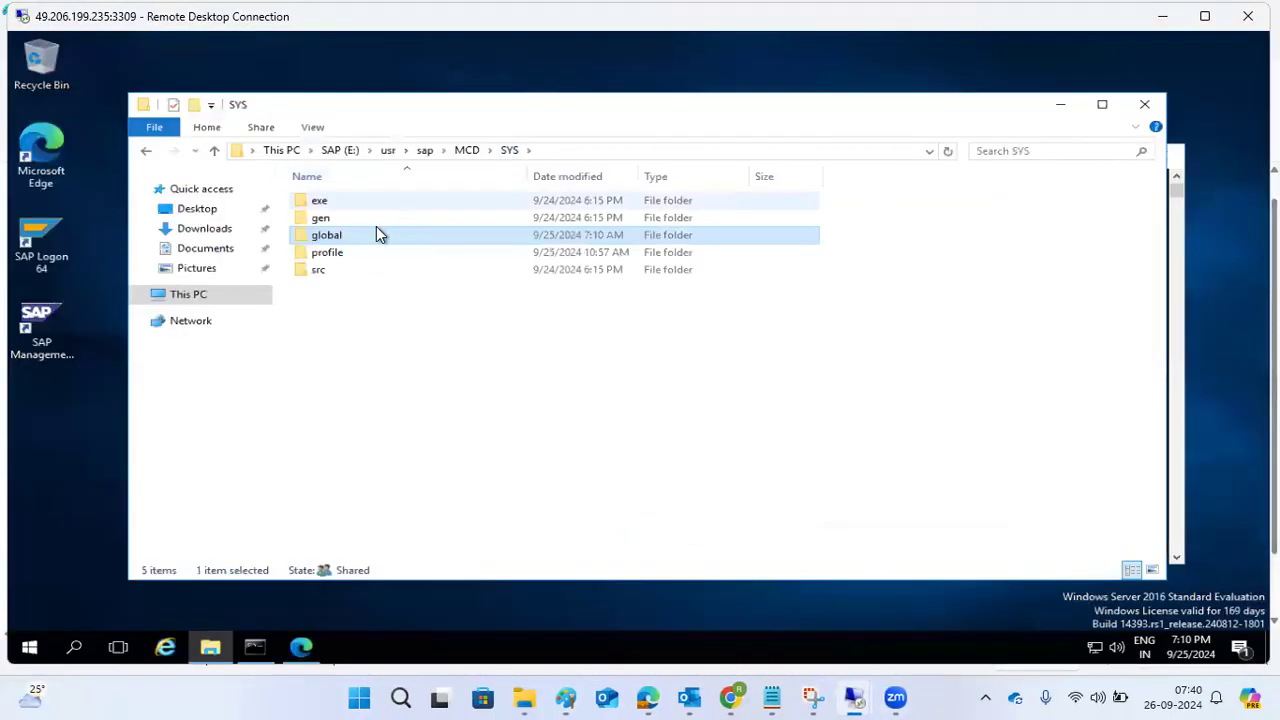
pyautogui.doubleClick(324, 203)
pyautogui.doubleClick(329, 206)
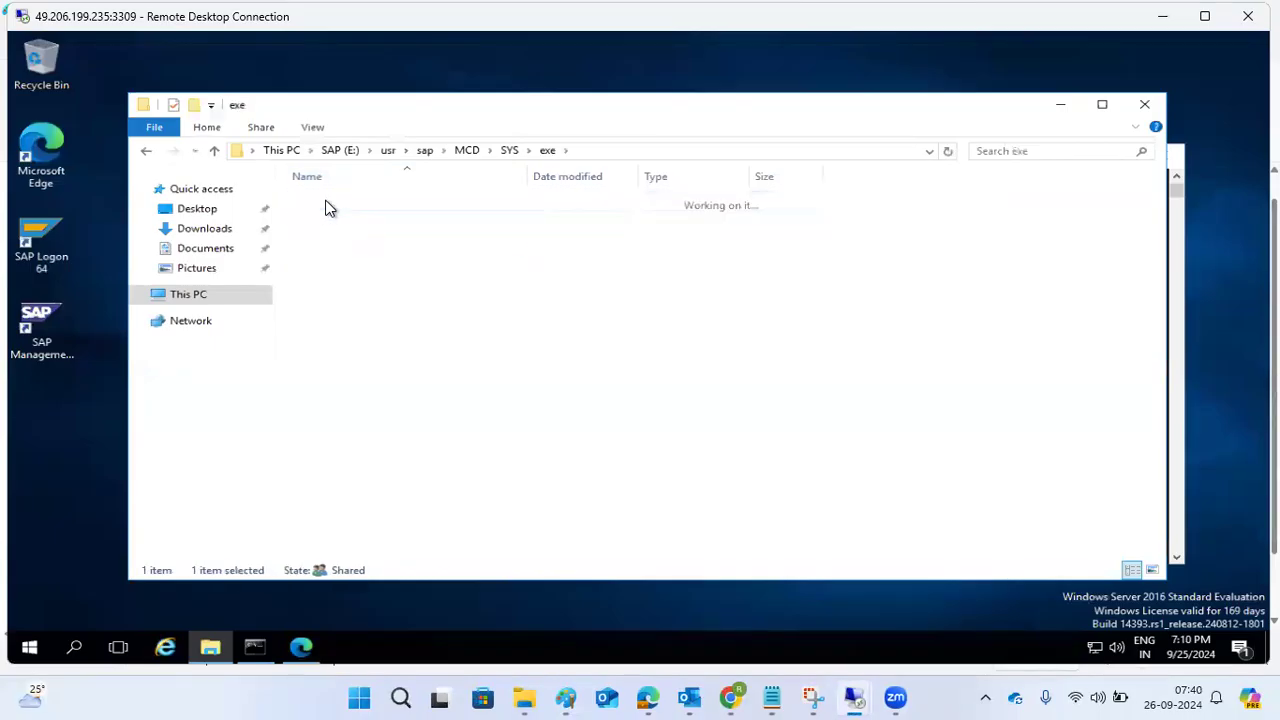
pyautogui.doubleClick(330, 205)
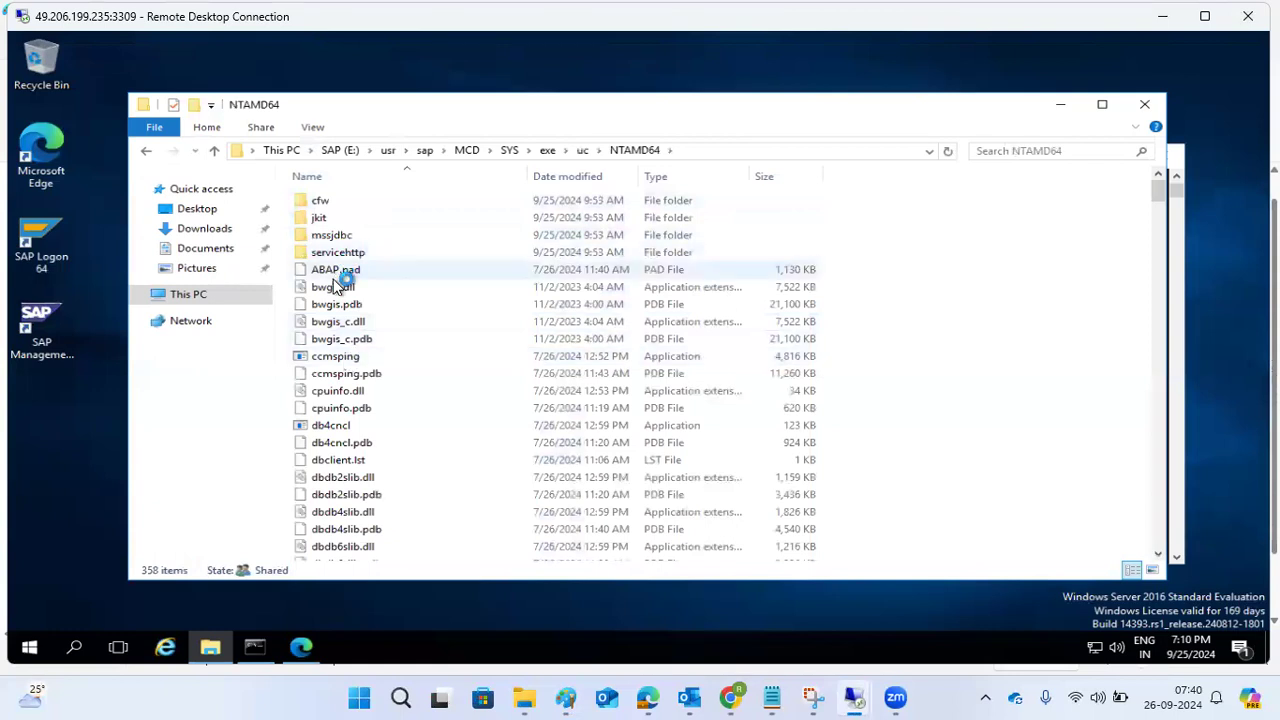
# Step: Look through the kernel executables and libraries in the NTAMD64 folder, and return to the MCD folder
pyautogui.scroll(-3, 355, 380)
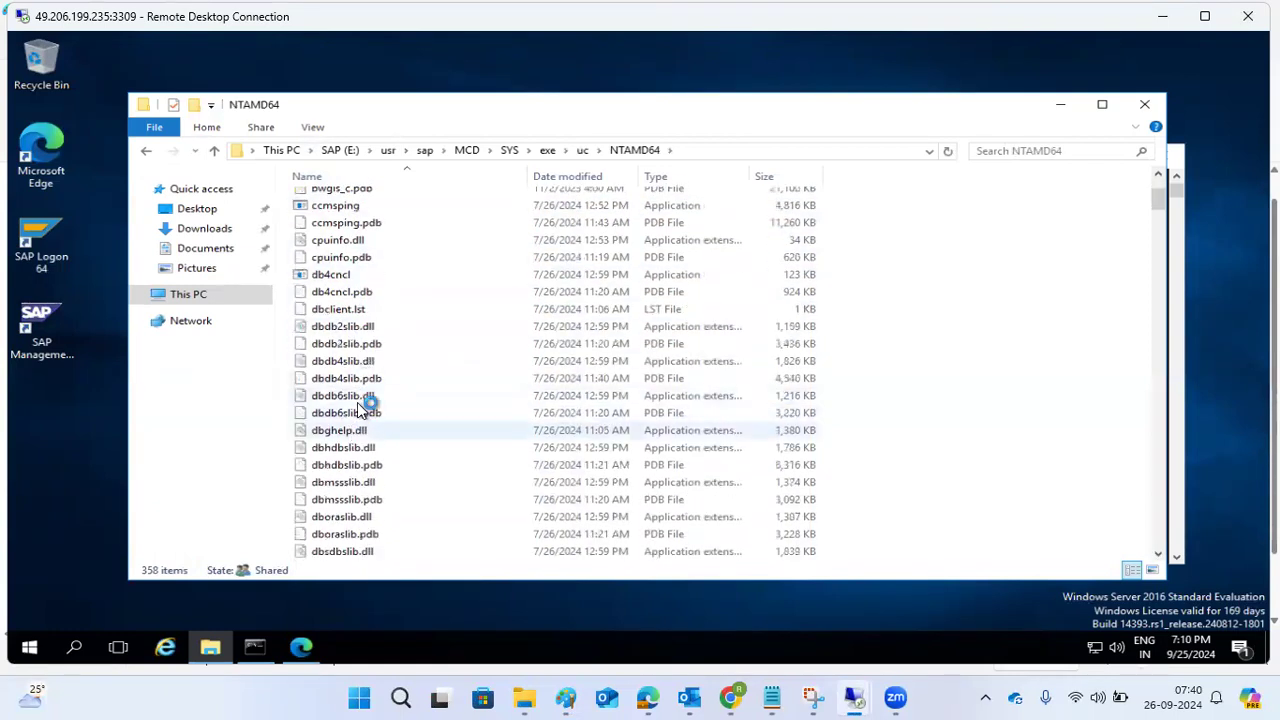
pyautogui.scroll(-6, 350, 400)
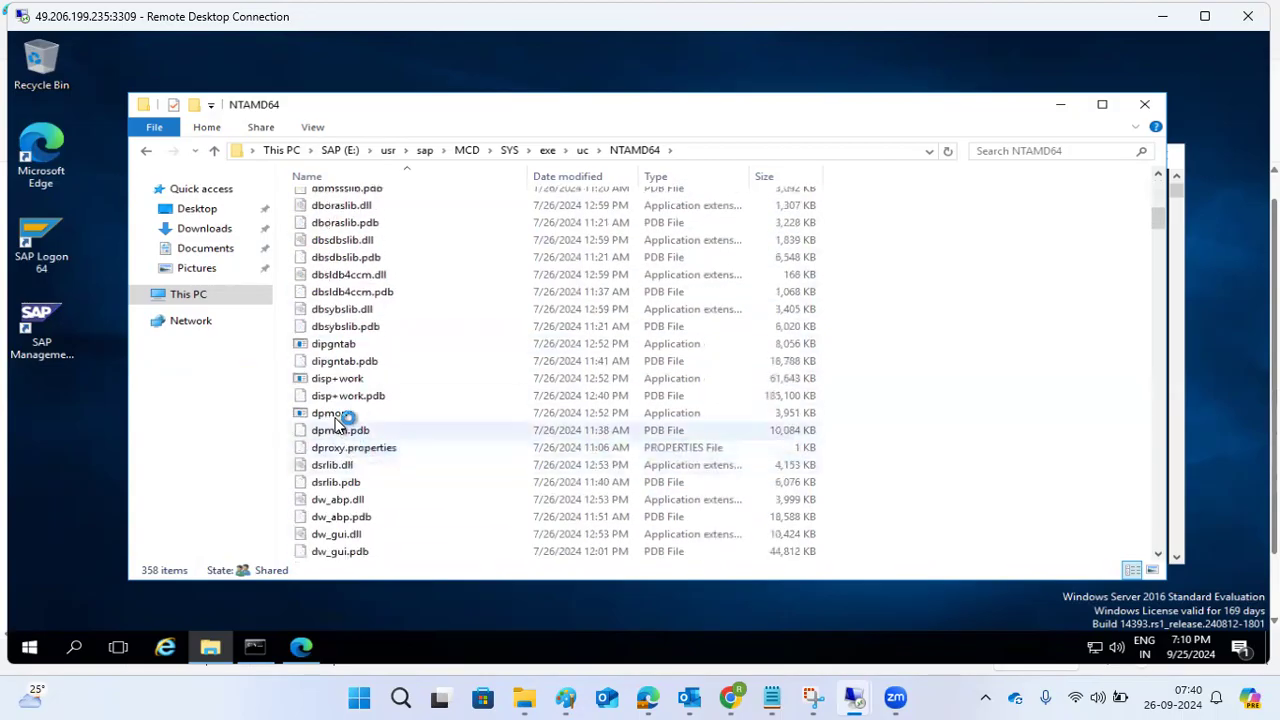
pyautogui.scroll(-10, 330, 400)
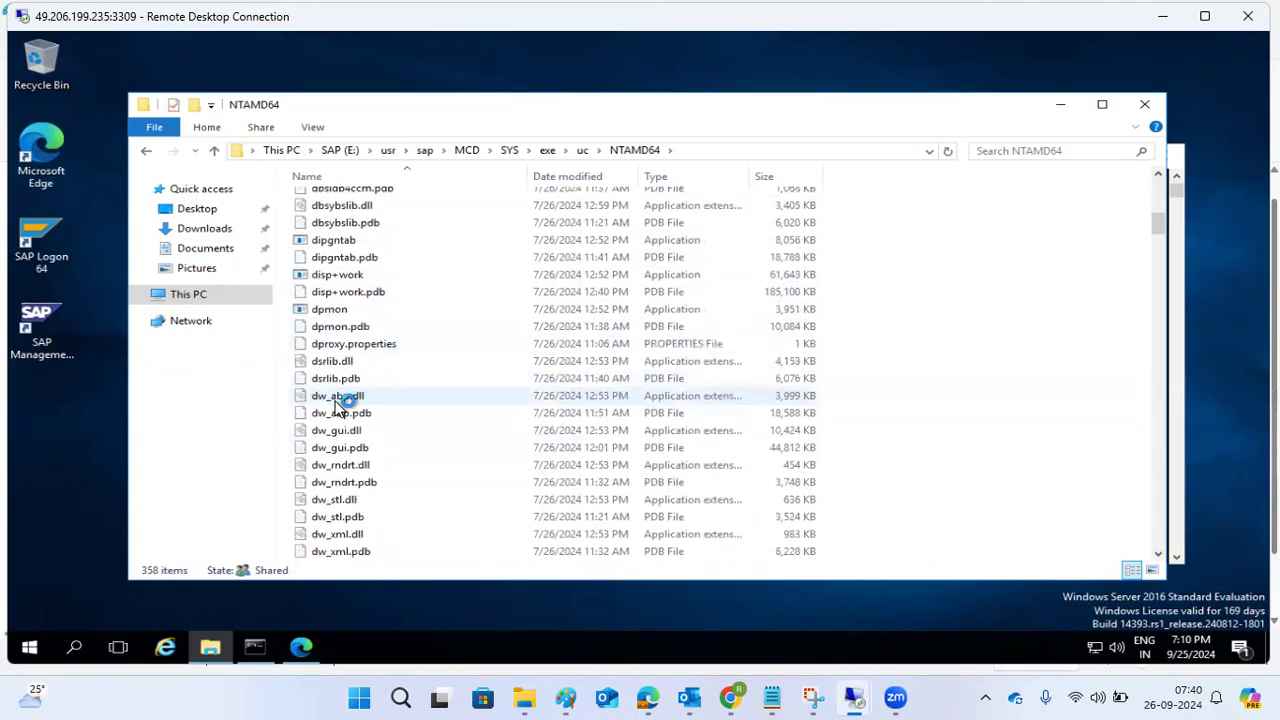
pyautogui.scroll(-7, 350, 470)
pyautogui.scroll(-6, 355, 478)
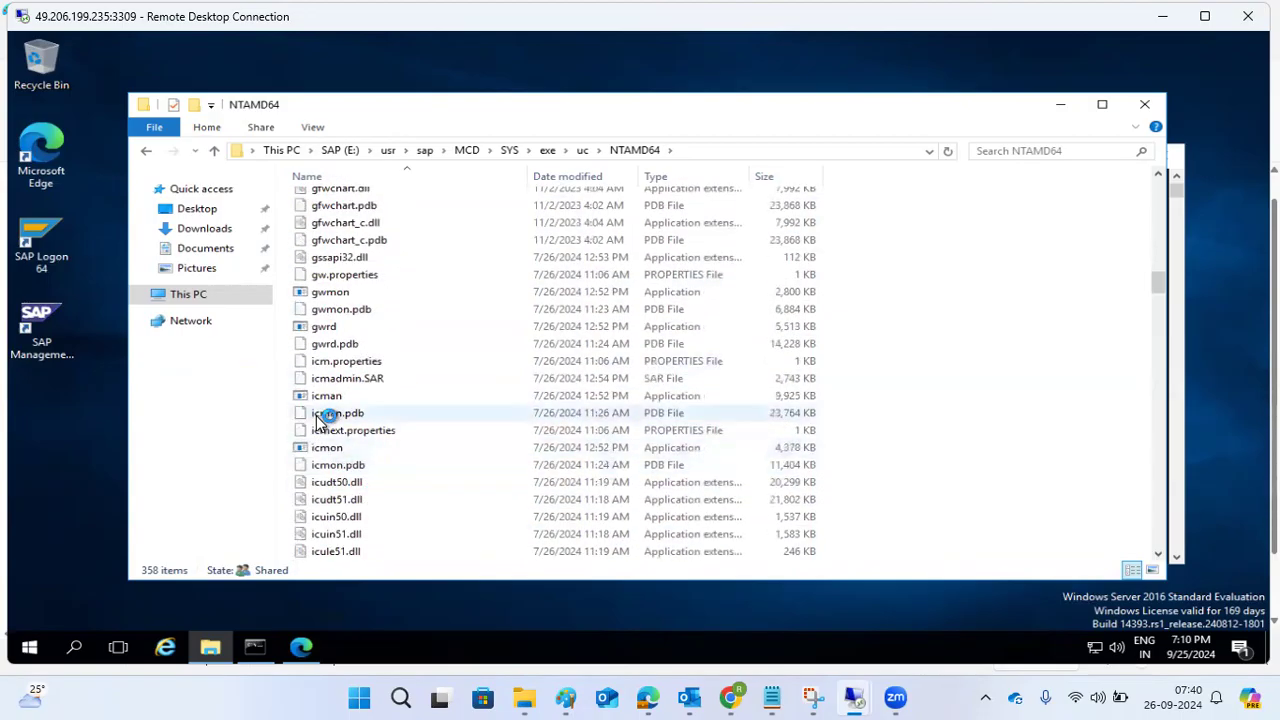
pyautogui.scroll(-4, 360, 485)
pyautogui.scroll(-5, 360, 487)
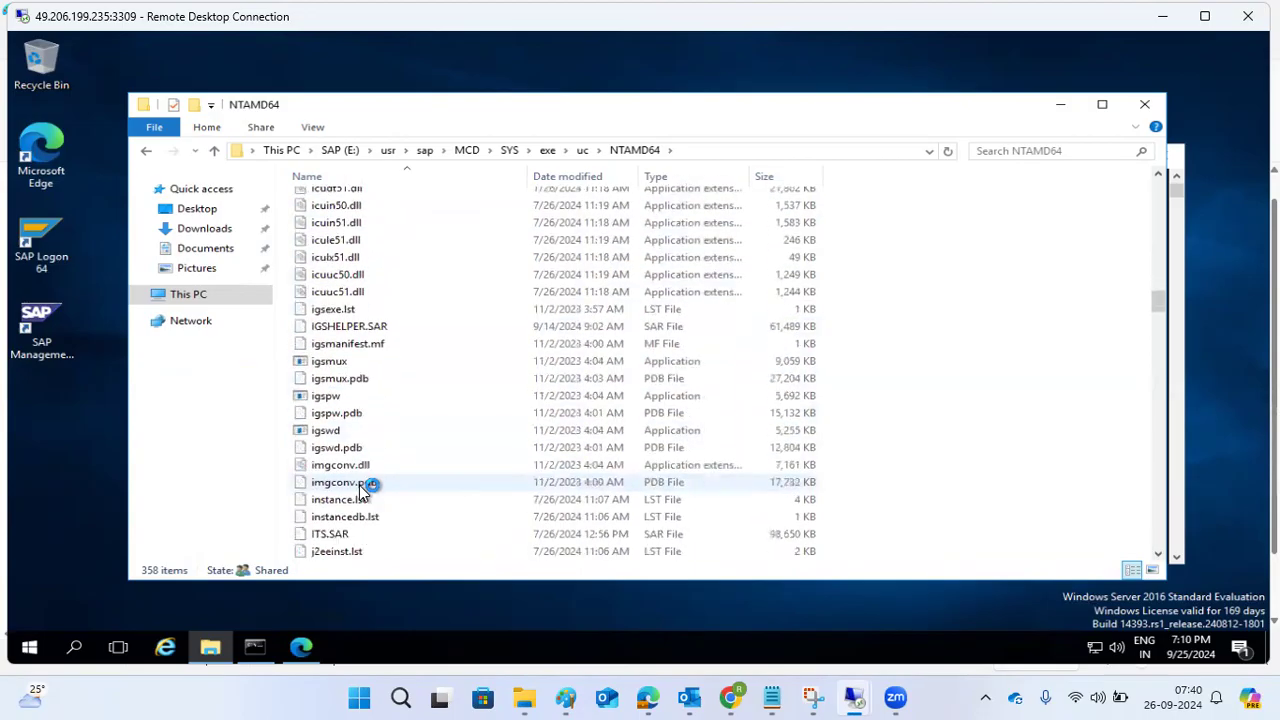
pyautogui.scroll(-5, 361, 487)
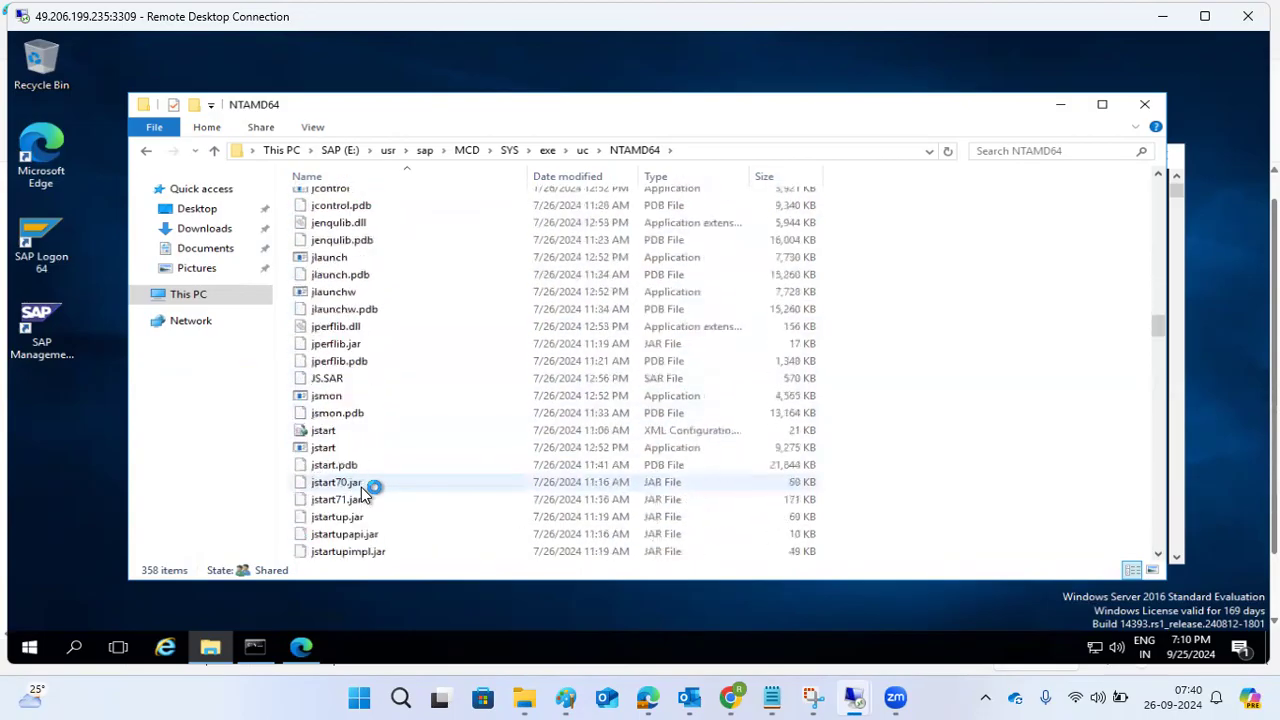
pyautogui.scroll(6, 361, 487)
pyautogui.scroll(3, 361, 487)
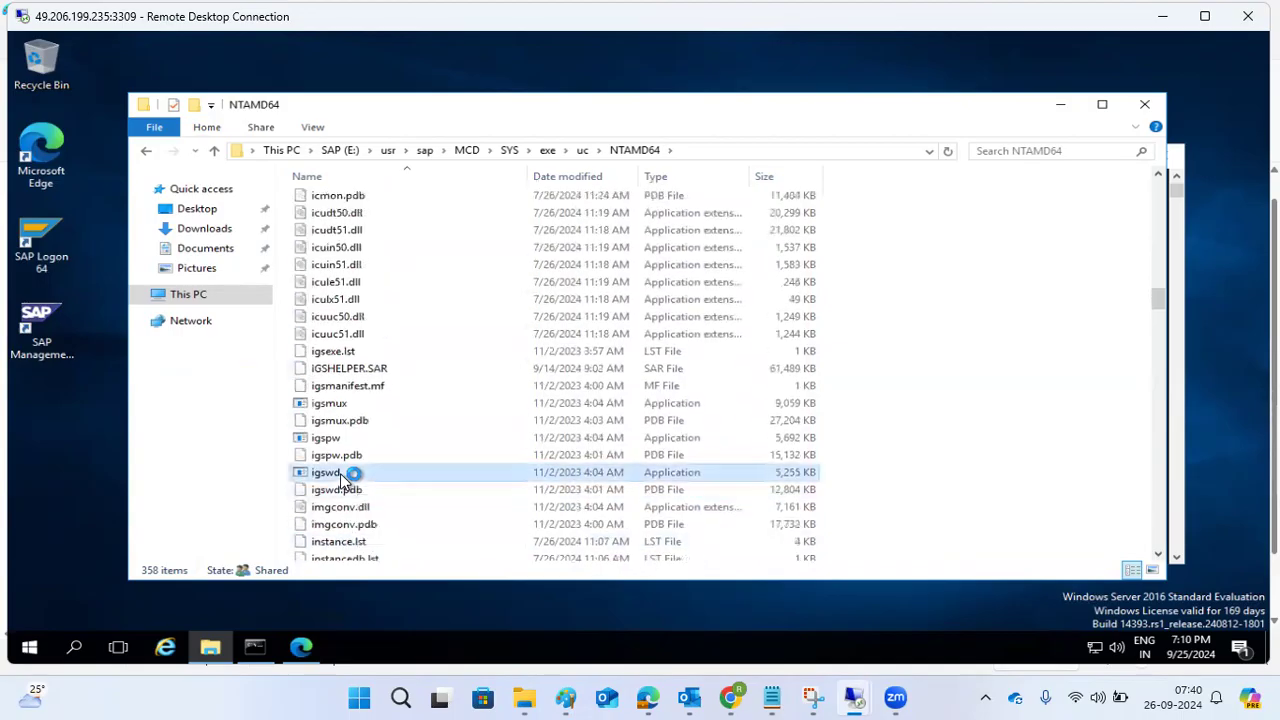
pyautogui.click(342, 474)
pyautogui.click(336, 441)
pyautogui.scroll(-15, 337, 448)
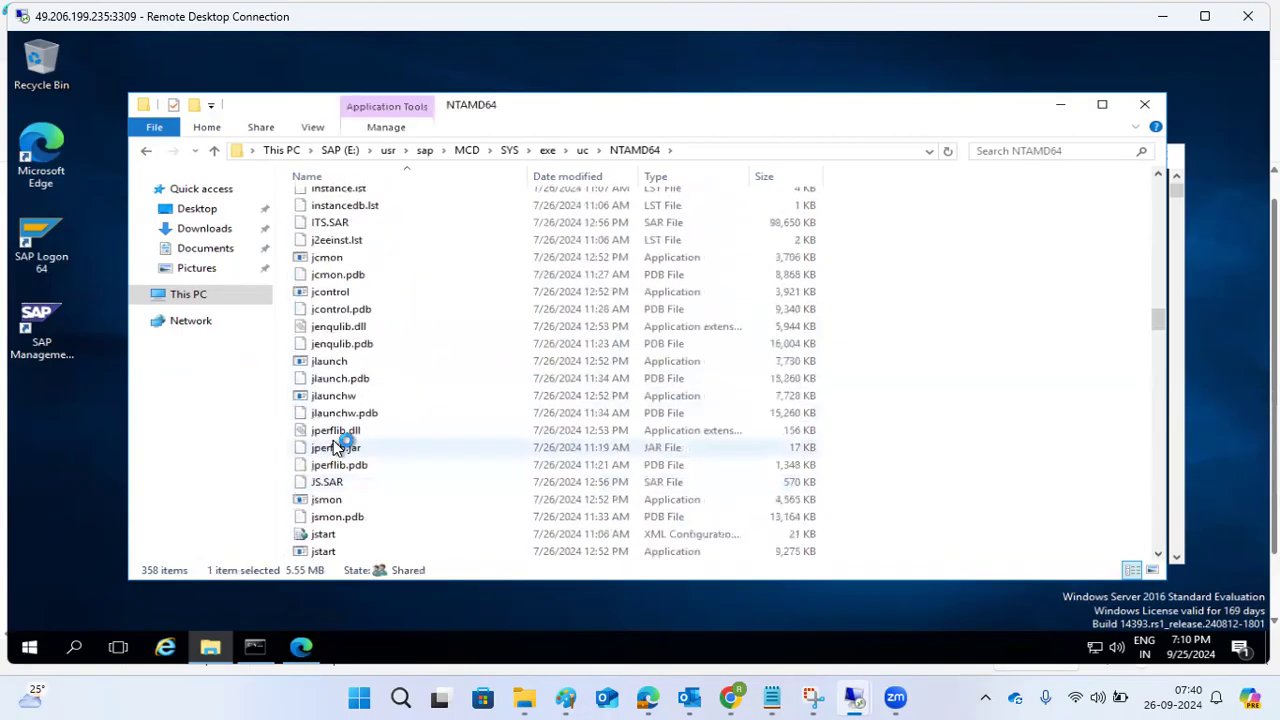
pyautogui.scroll(-20, 338, 455)
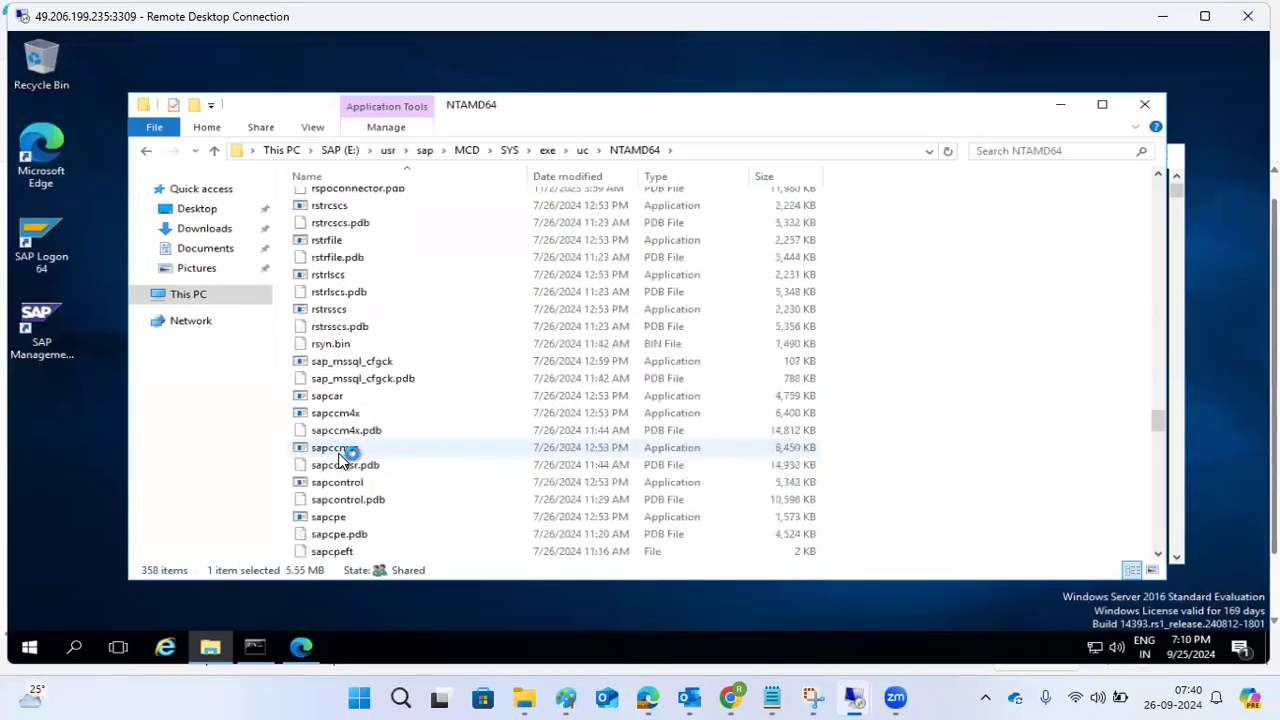
pyautogui.scroll(-4, 338, 455)
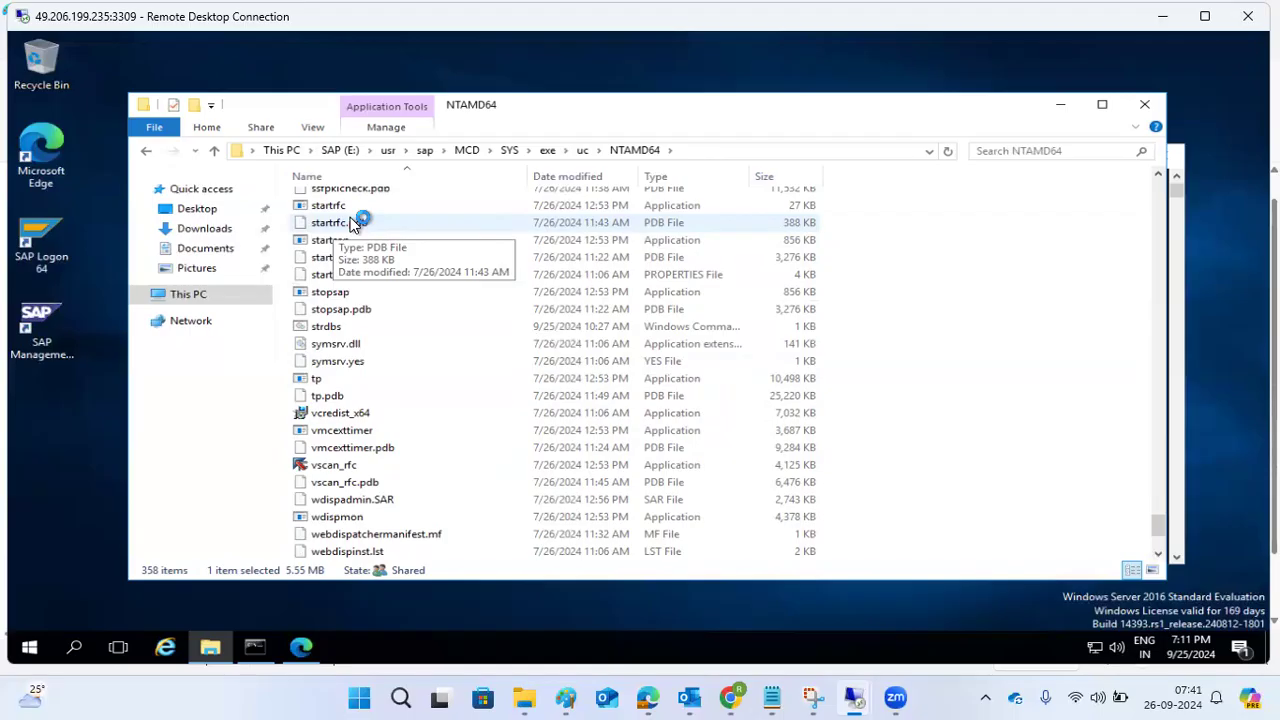
pyautogui.moveTo(733, 693)
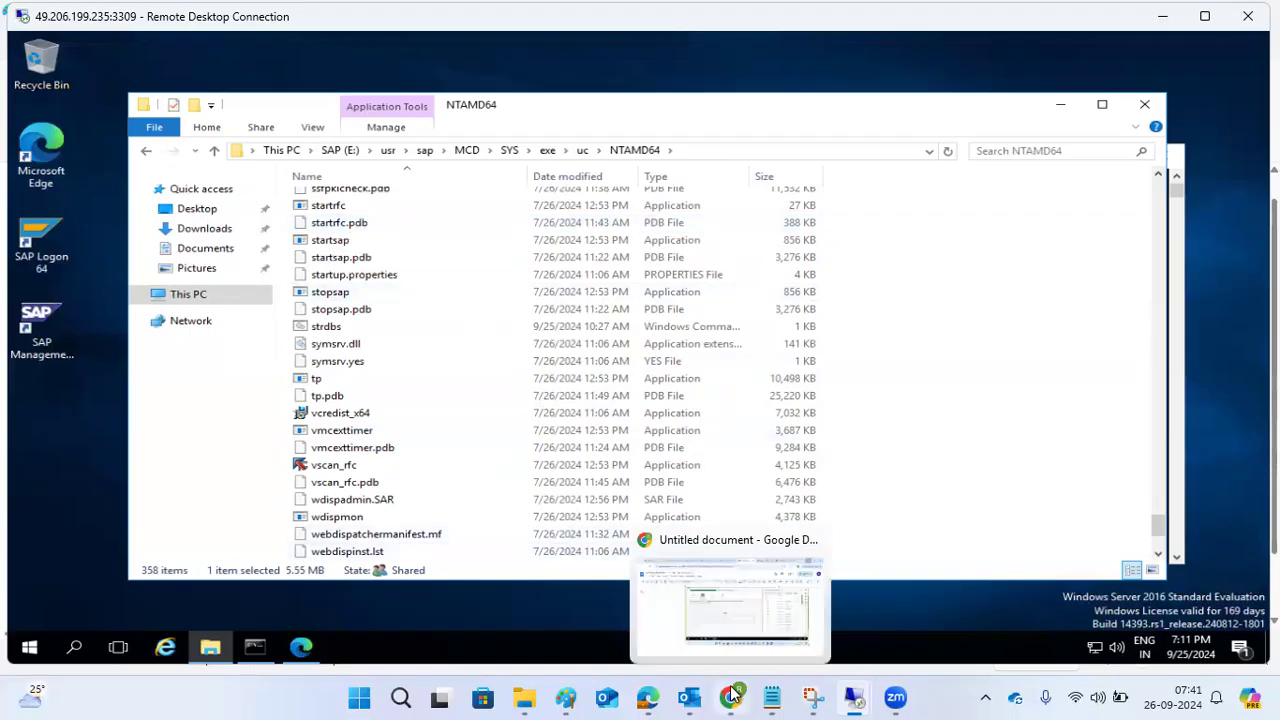
pyautogui.moveTo(517, 693)
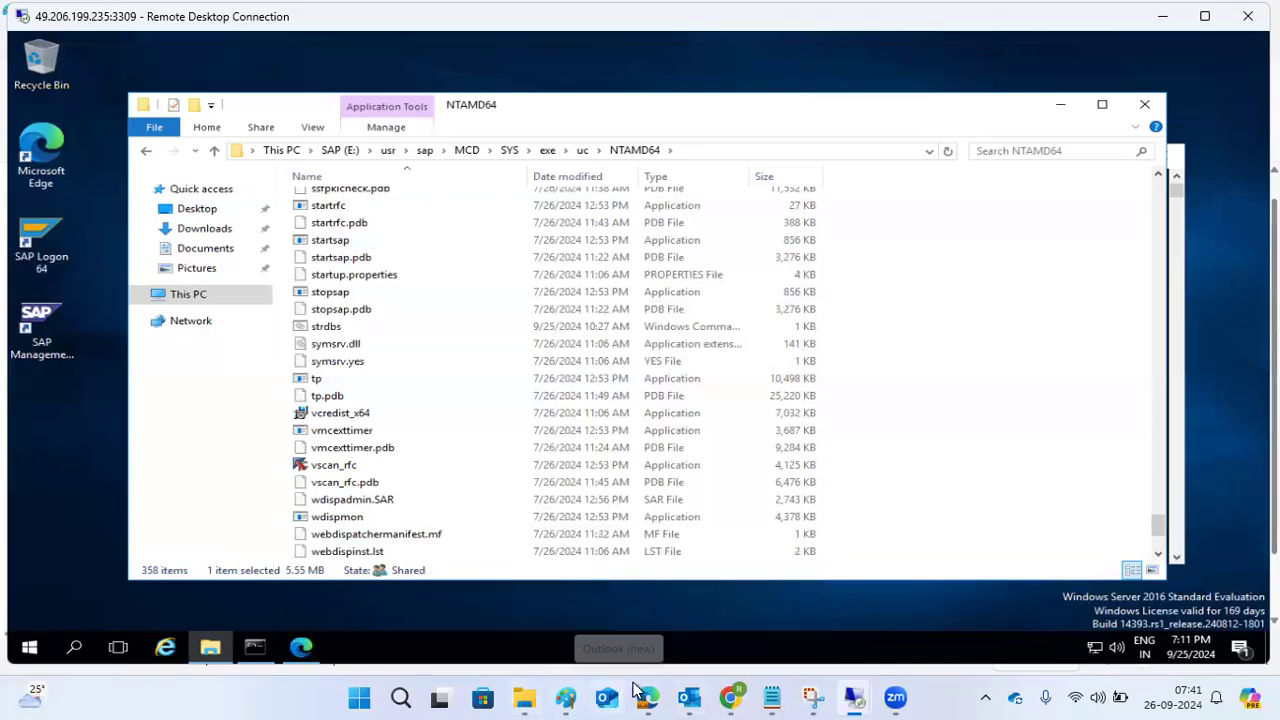
pyautogui.click(466, 155)
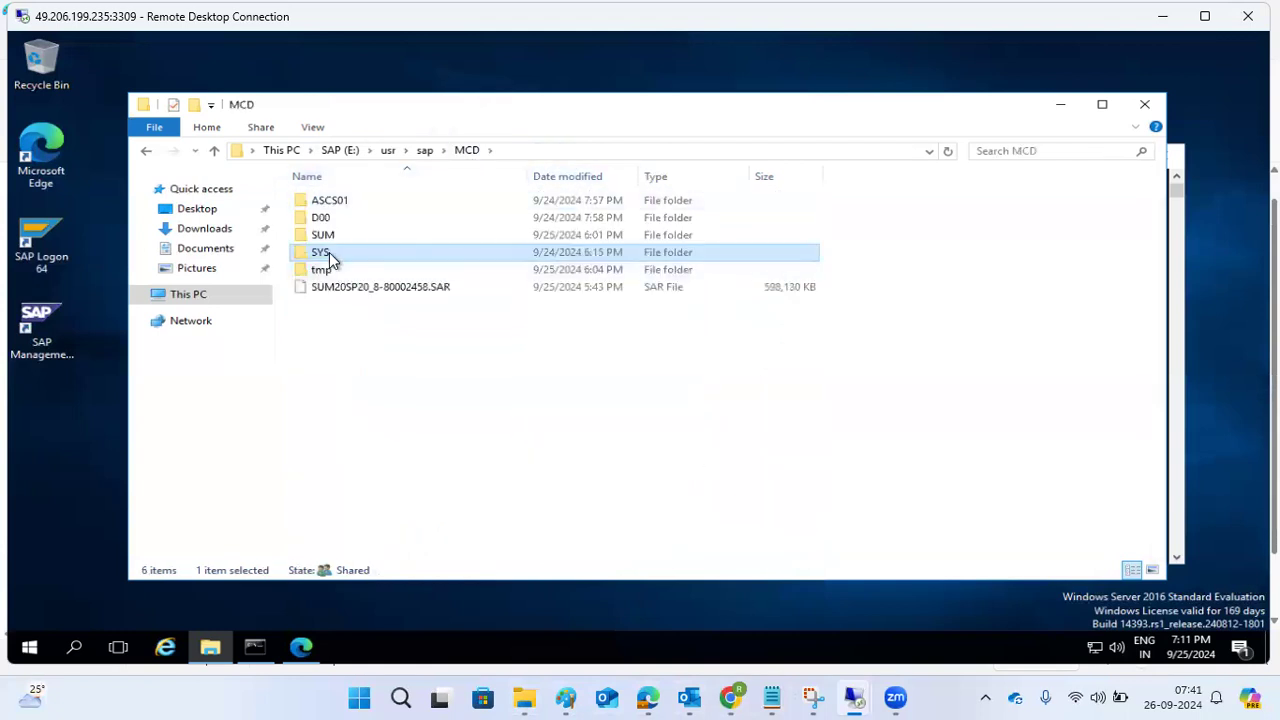
# Step: Switch to Paint and add "A)LOG B)WORK C)EXE D)DATA" after "2)D<IN>"
pyautogui.click(566, 697)
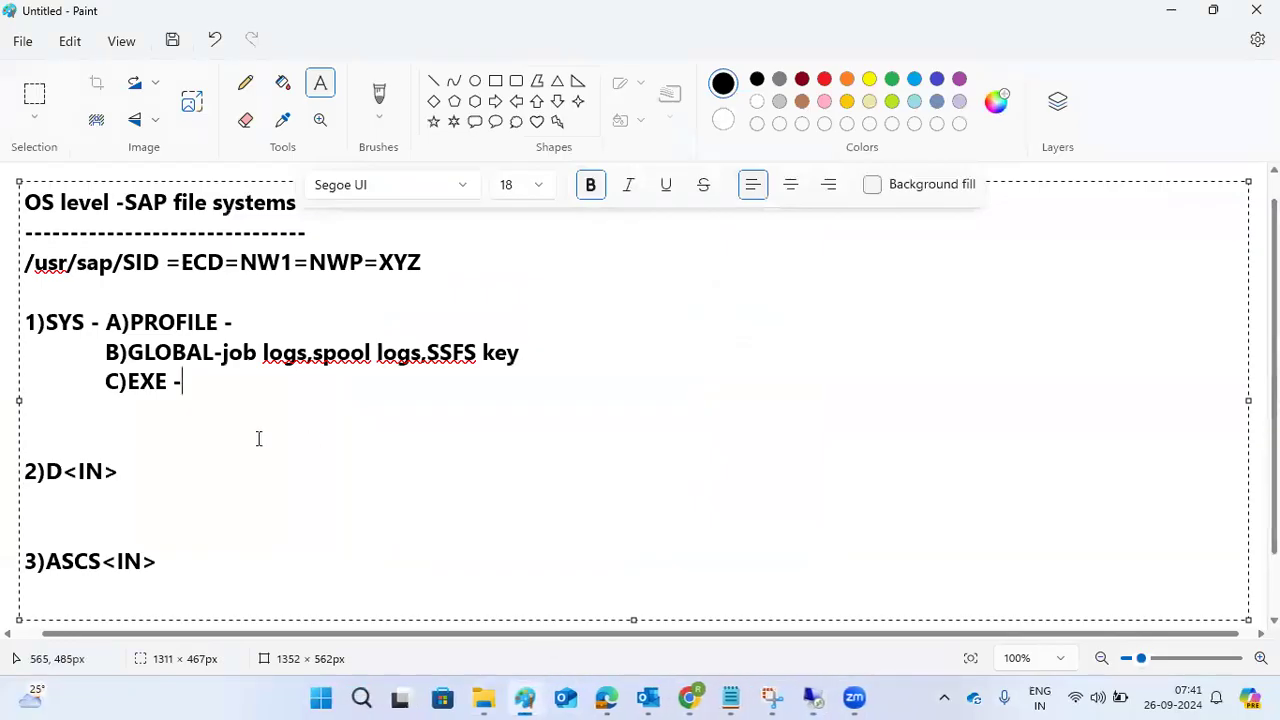
pyautogui.click(174, 471)
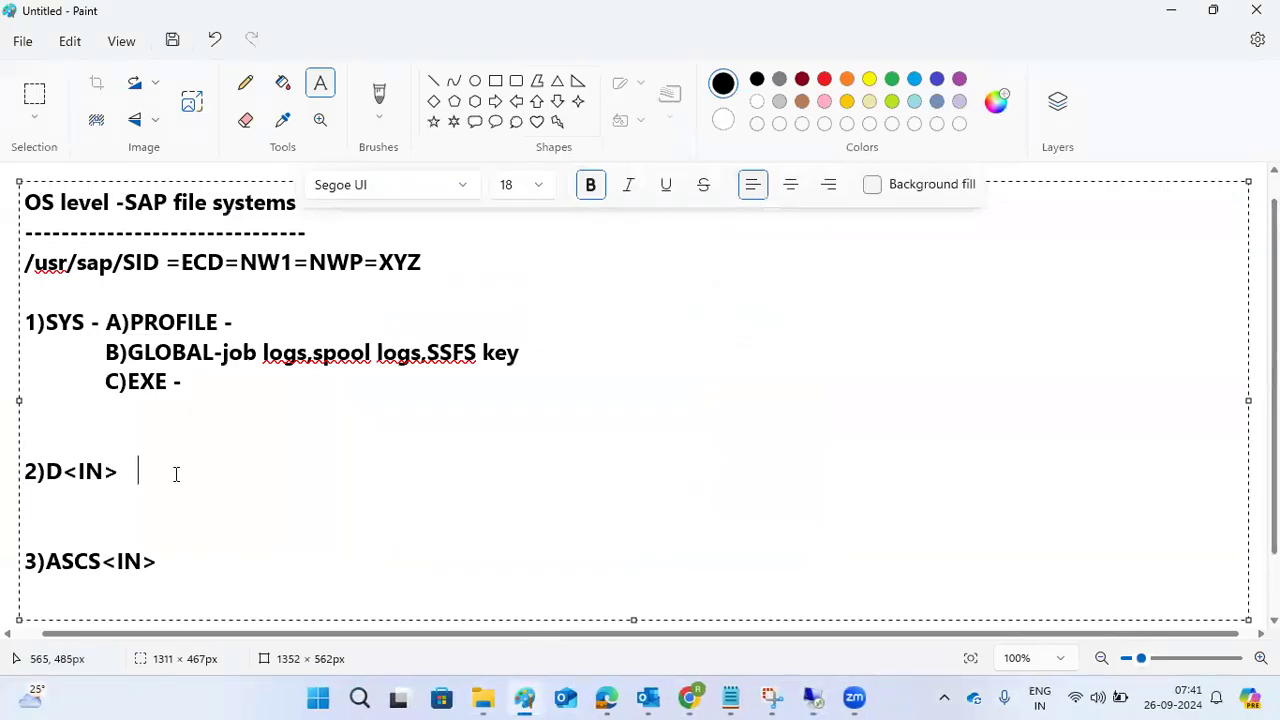
pyautogui.write('A)L')
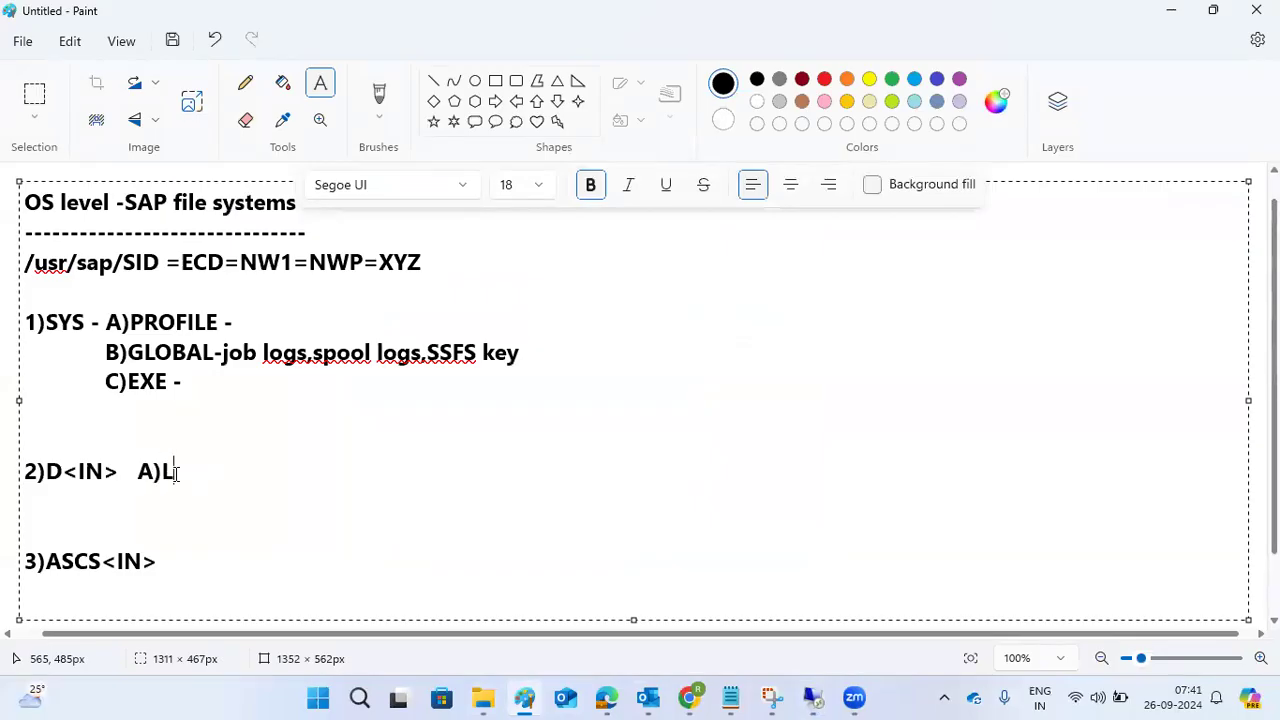
pyautogui.write('OG  B)WORK')
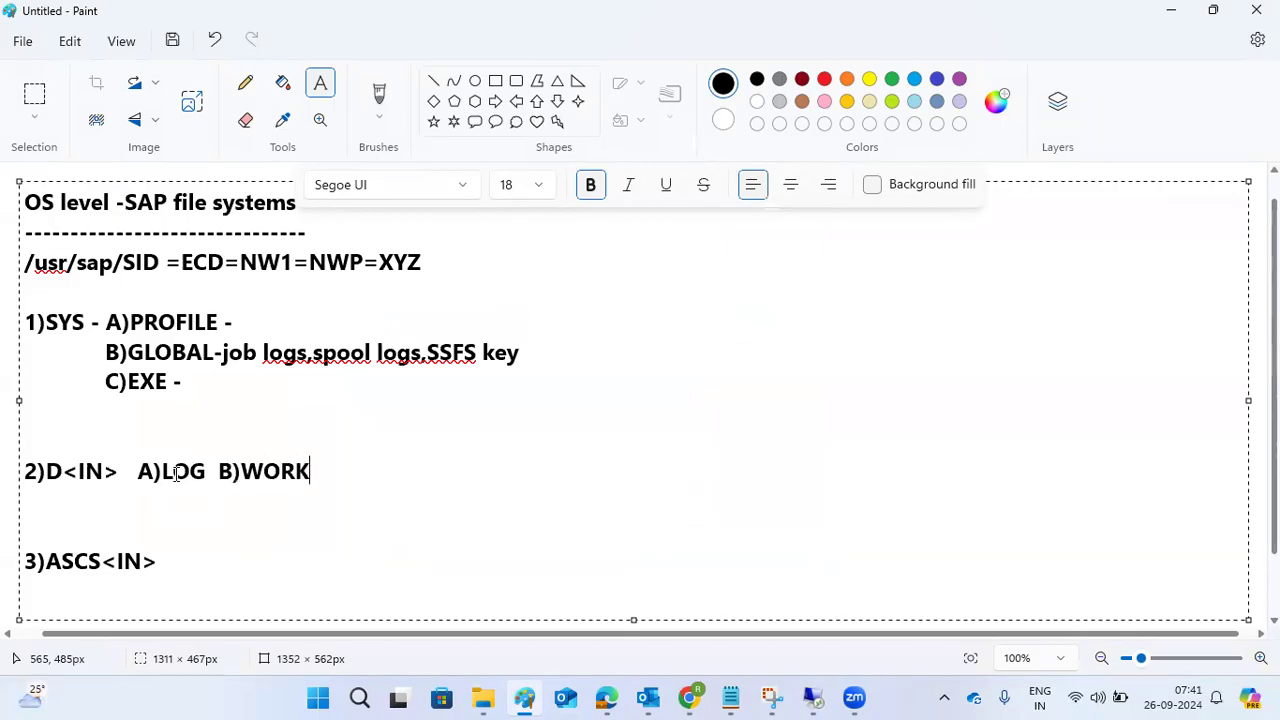
pyautogui.write('  C)EXE')
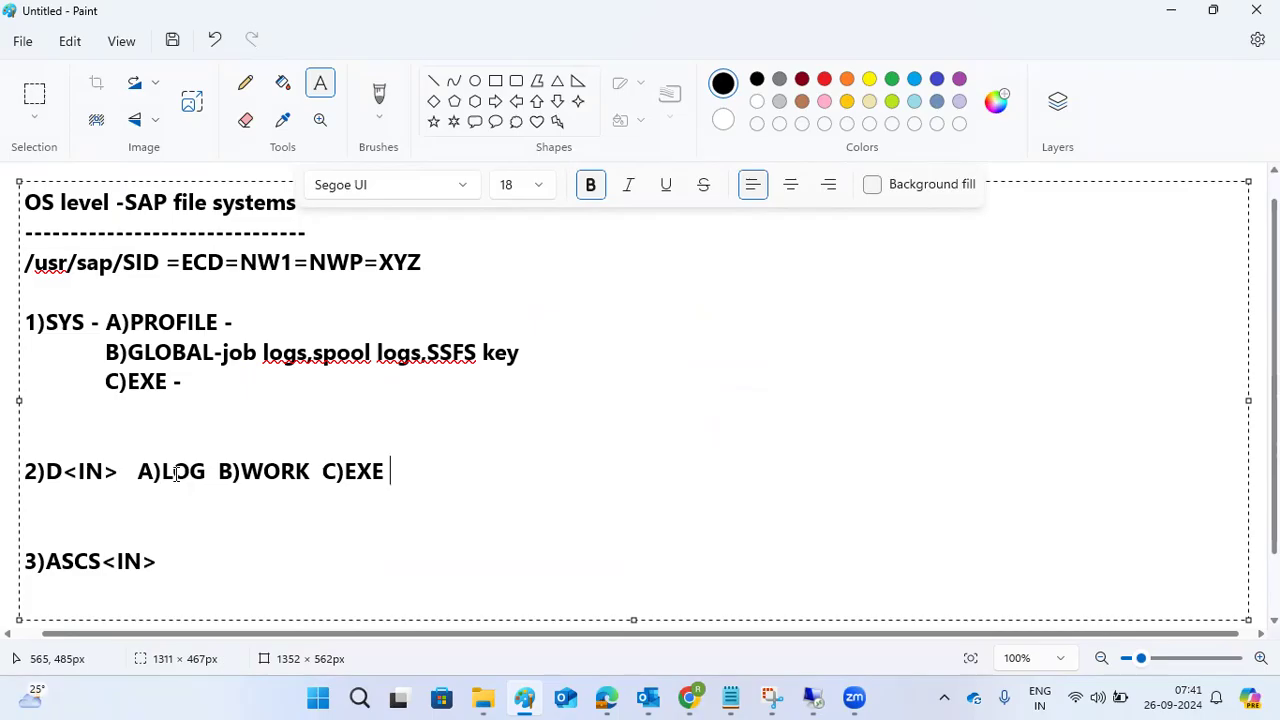
pyautogui.write('D)DATA')
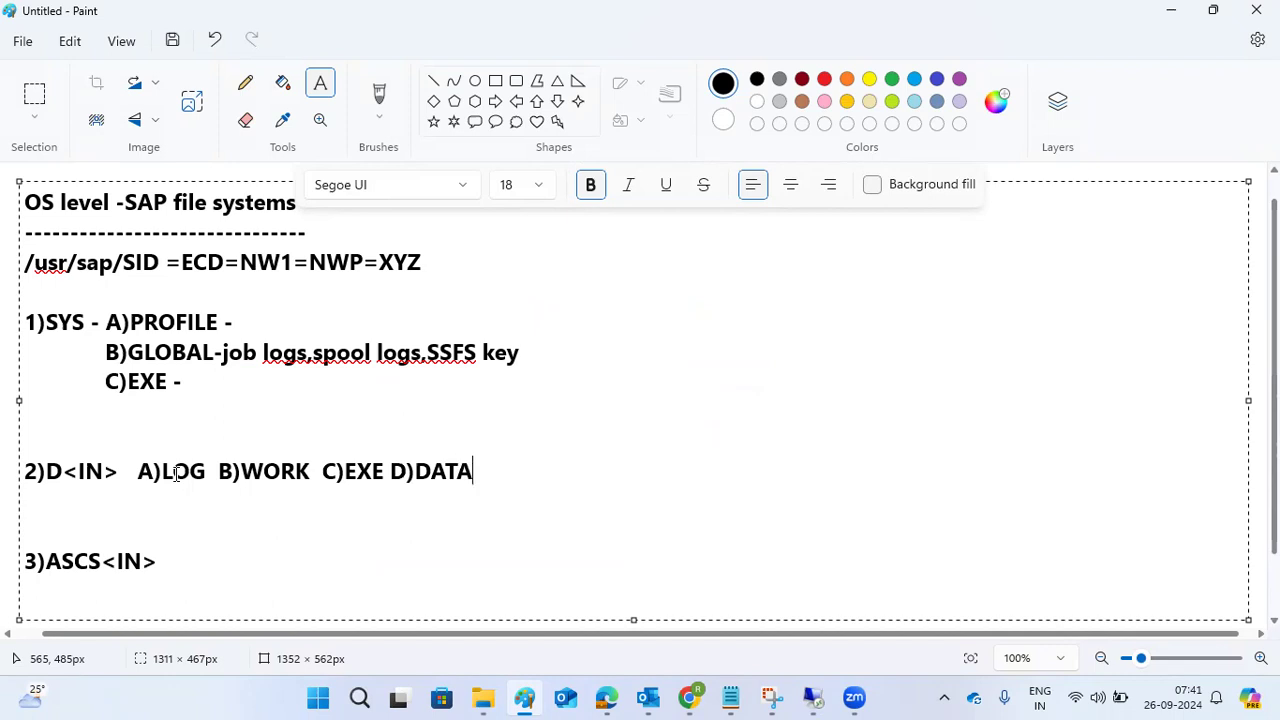
# Step: Switch to the Windows remote session, open the D00 folder inside MCD, and go through its data, exe, log, sec and work subfolders
pyautogui.moveTo(812, 698)
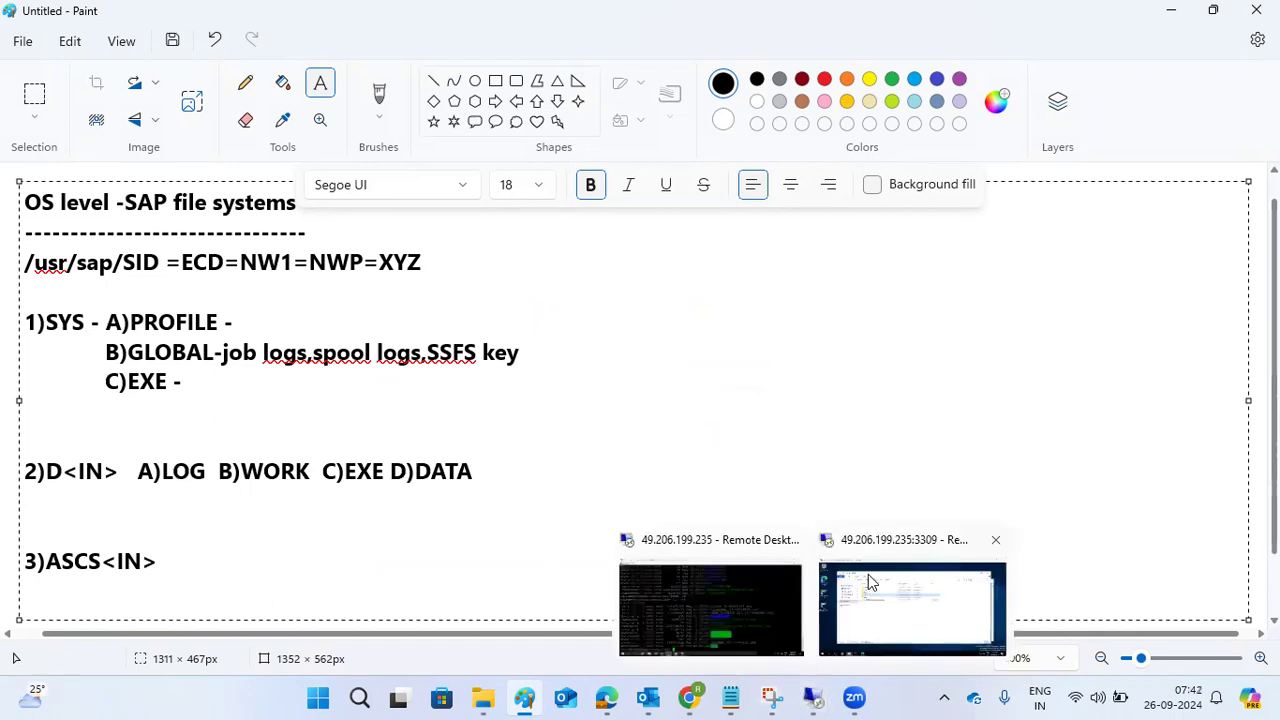
pyautogui.click(869, 584)
pyautogui.doubleClick(322, 220)
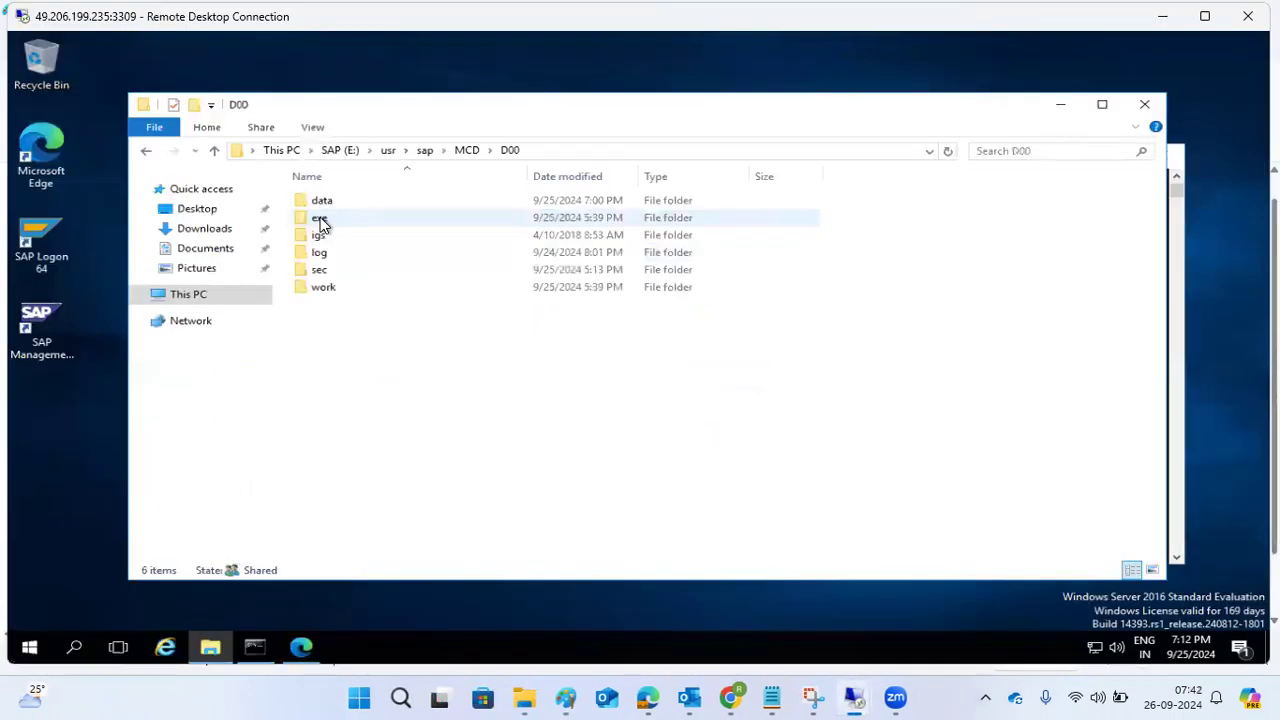
pyautogui.click(331, 200)
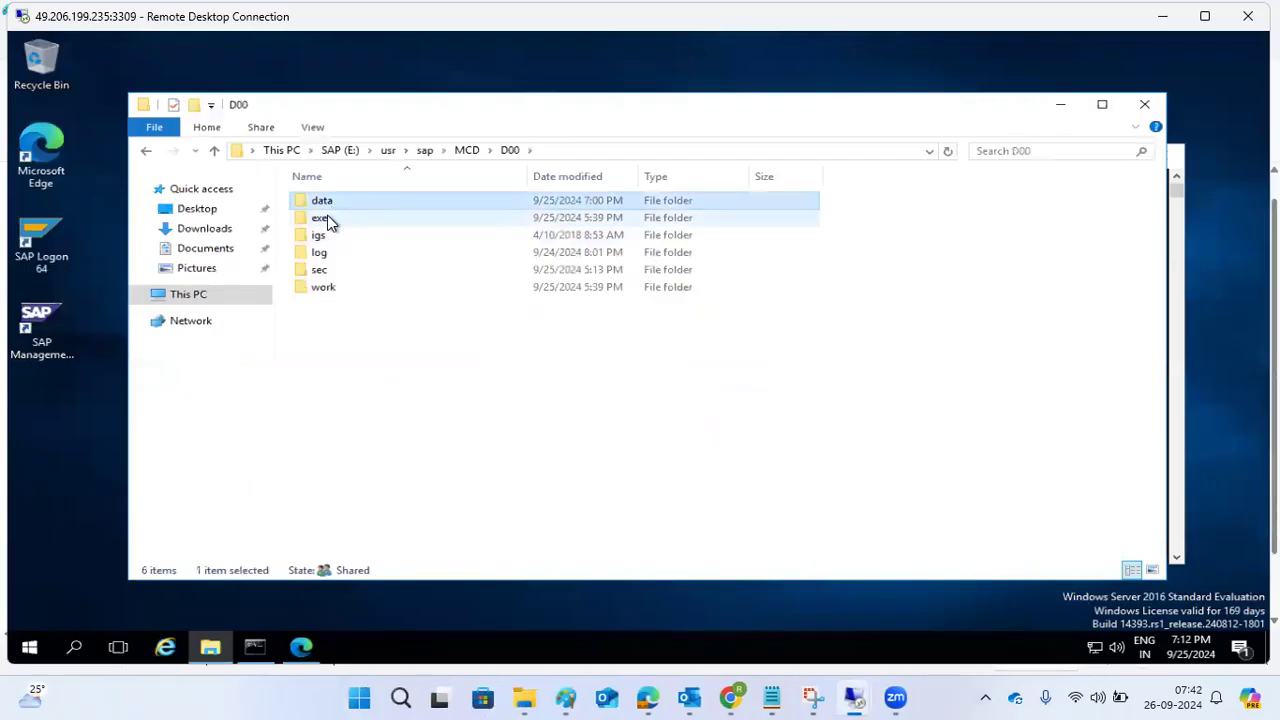
pyautogui.click(327, 217)
pyautogui.click(327, 254)
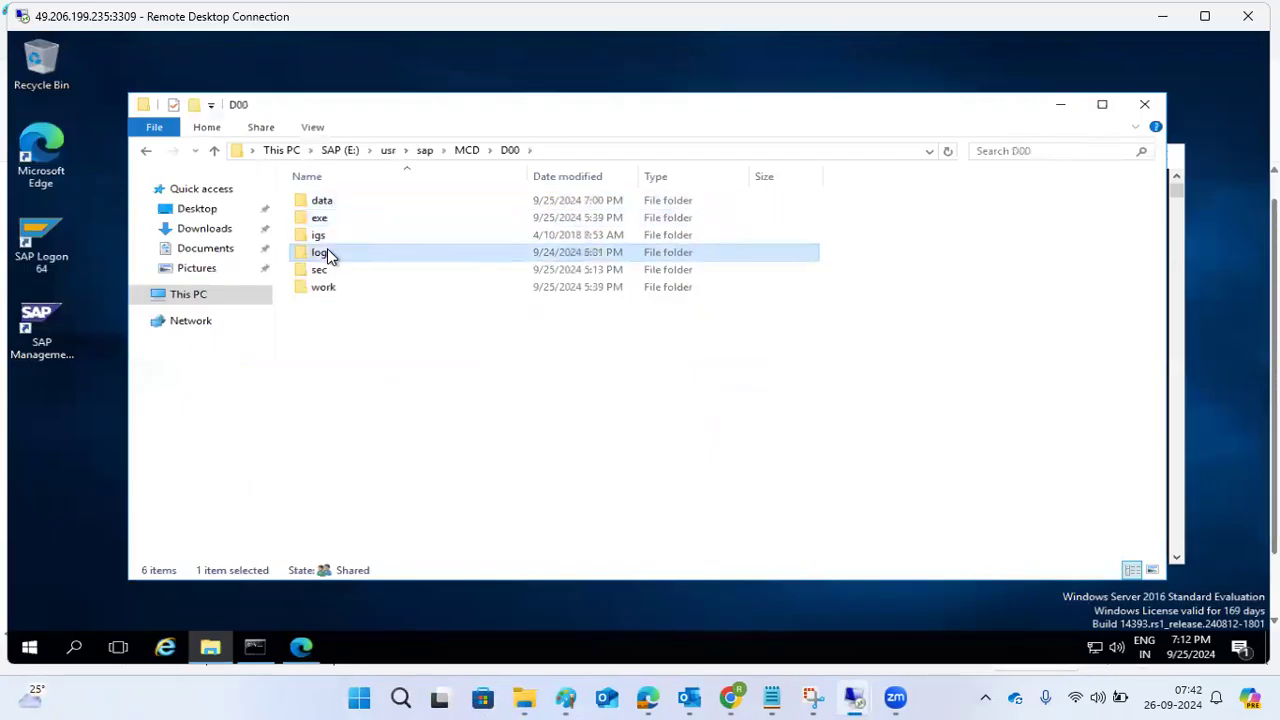
pyautogui.click(328, 272)
pyautogui.click(328, 283)
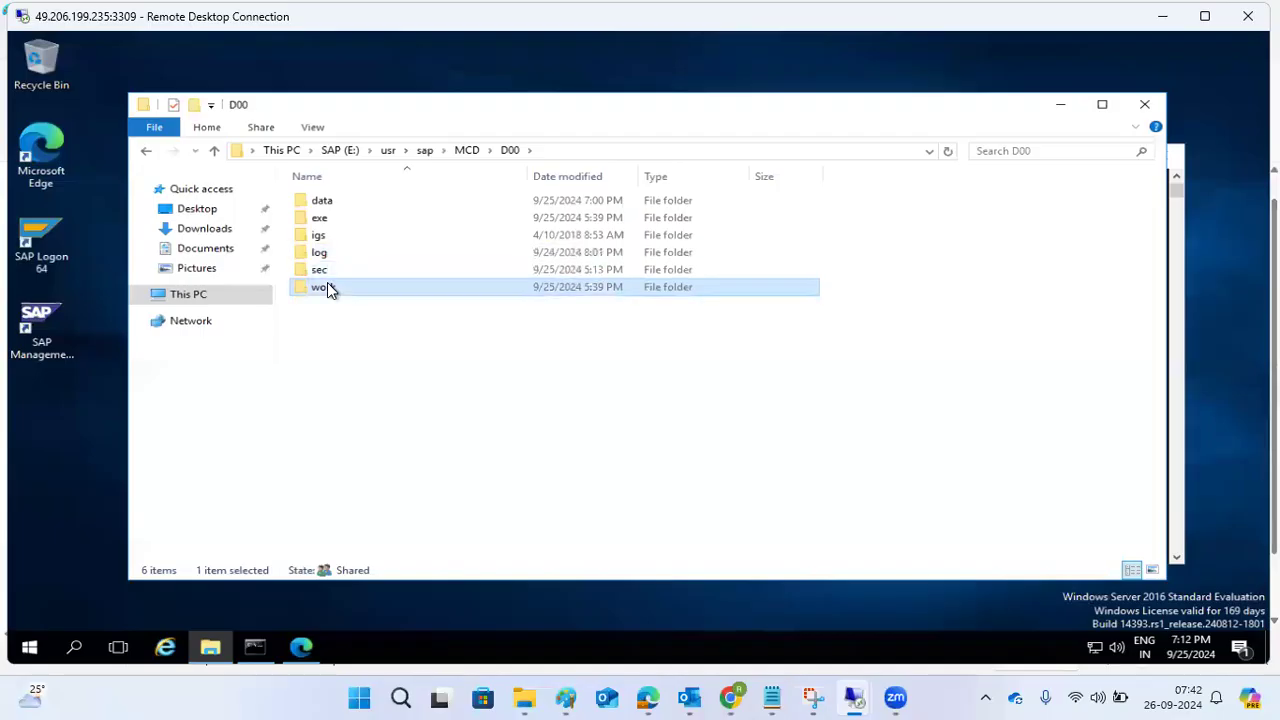
# Step: Switch to Paint, add "E)SEC" after "D)DATA" on the D<IN> line, and colour the word WORK red
pyautogui.click(565, 697)
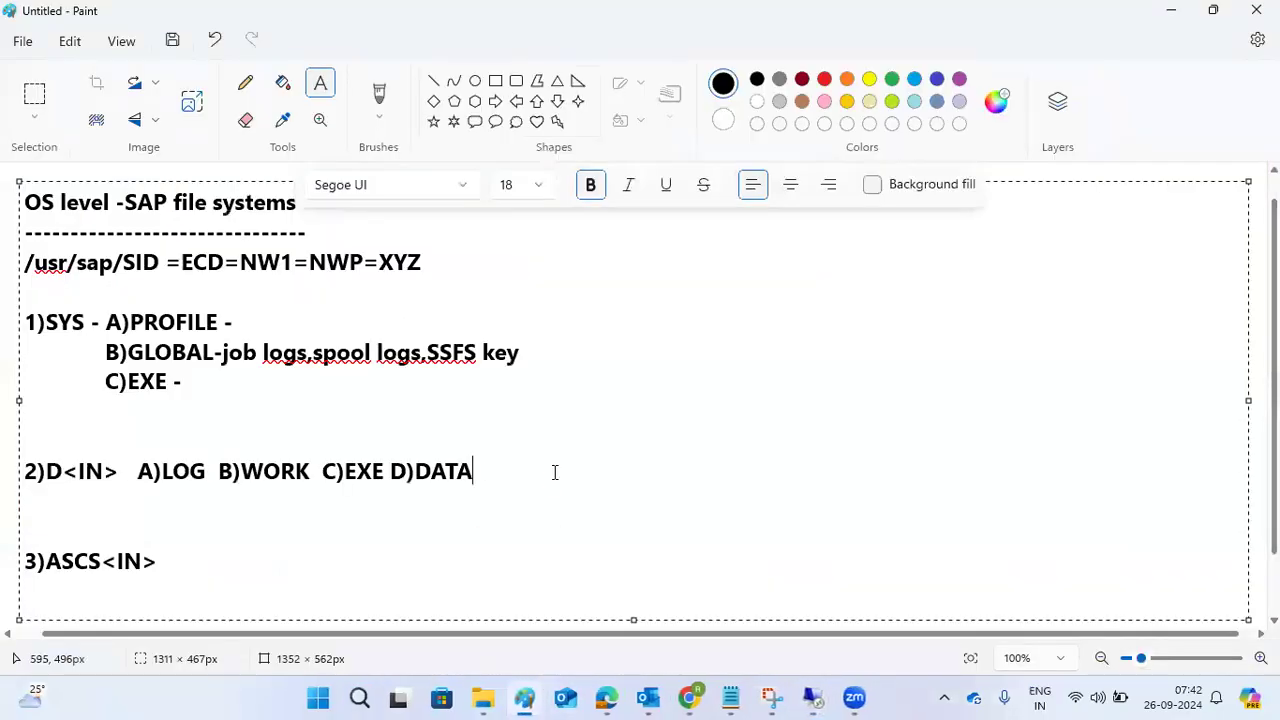
pyautogui.write('E)SEC')
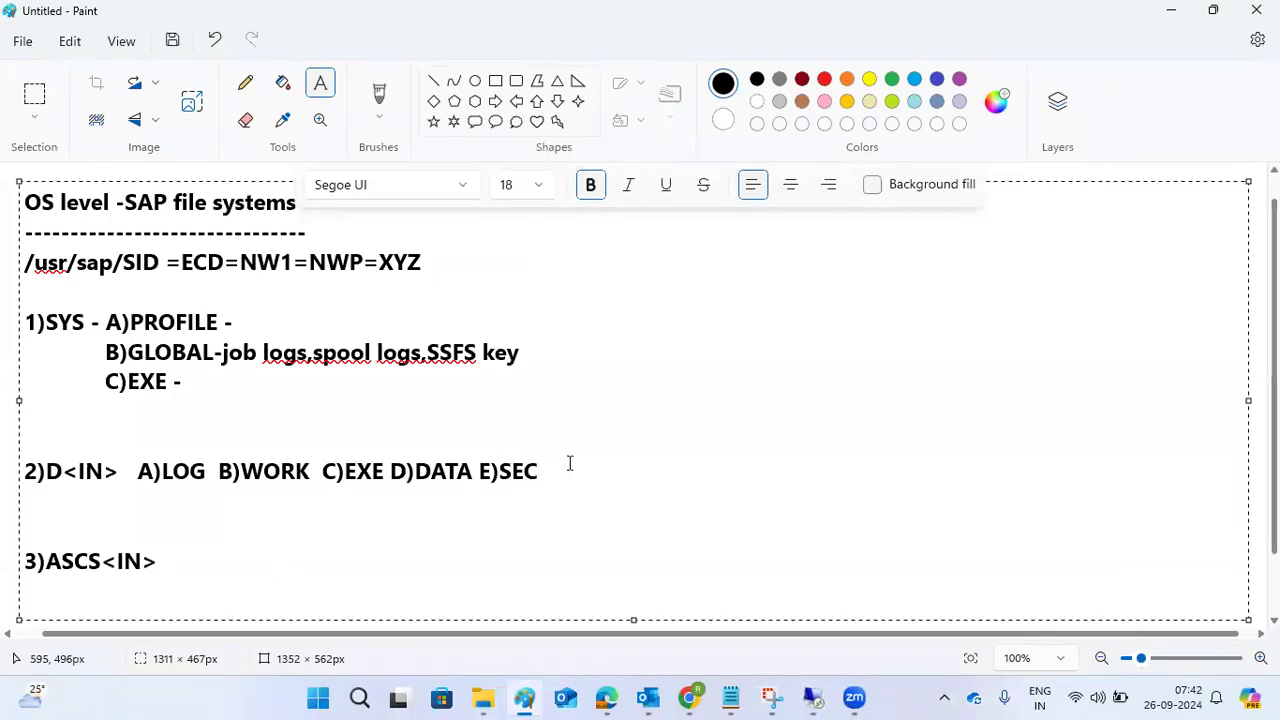
pyautogui.moveTo(246, 471); pyautogui.dragTo(311, 471)
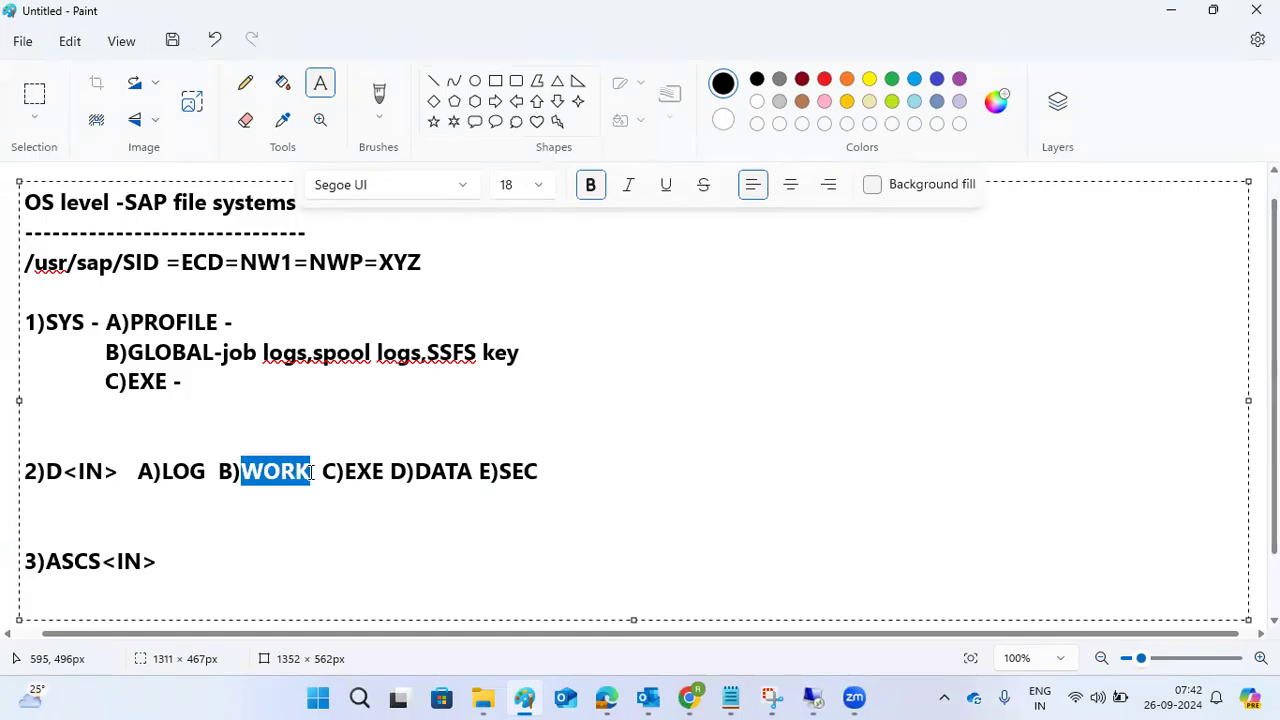
pyautogui.click(825, 84)
pyautogui.click(350, 496)
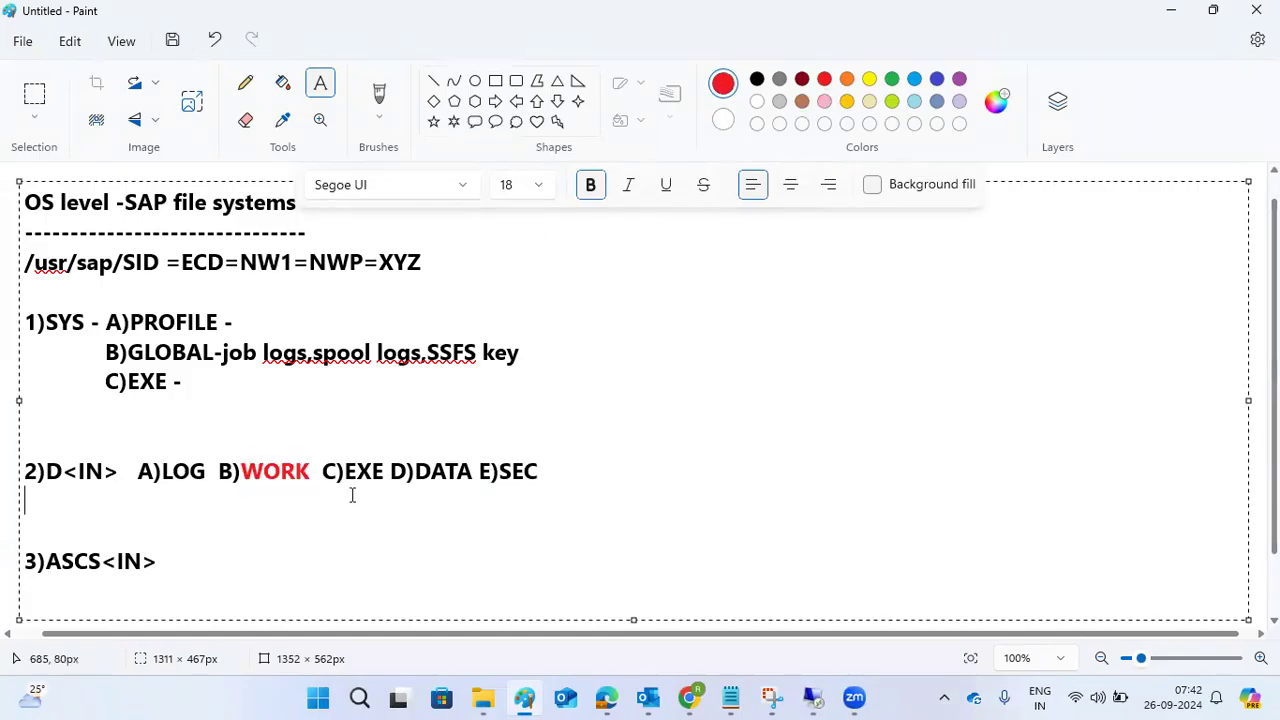
# Step: Add a dash after "3)ASCS<IN>" and copy the A)LOG to E)SEC list from the D<IN> line behind it
pyautogui.scroll(-2, 354, 466)
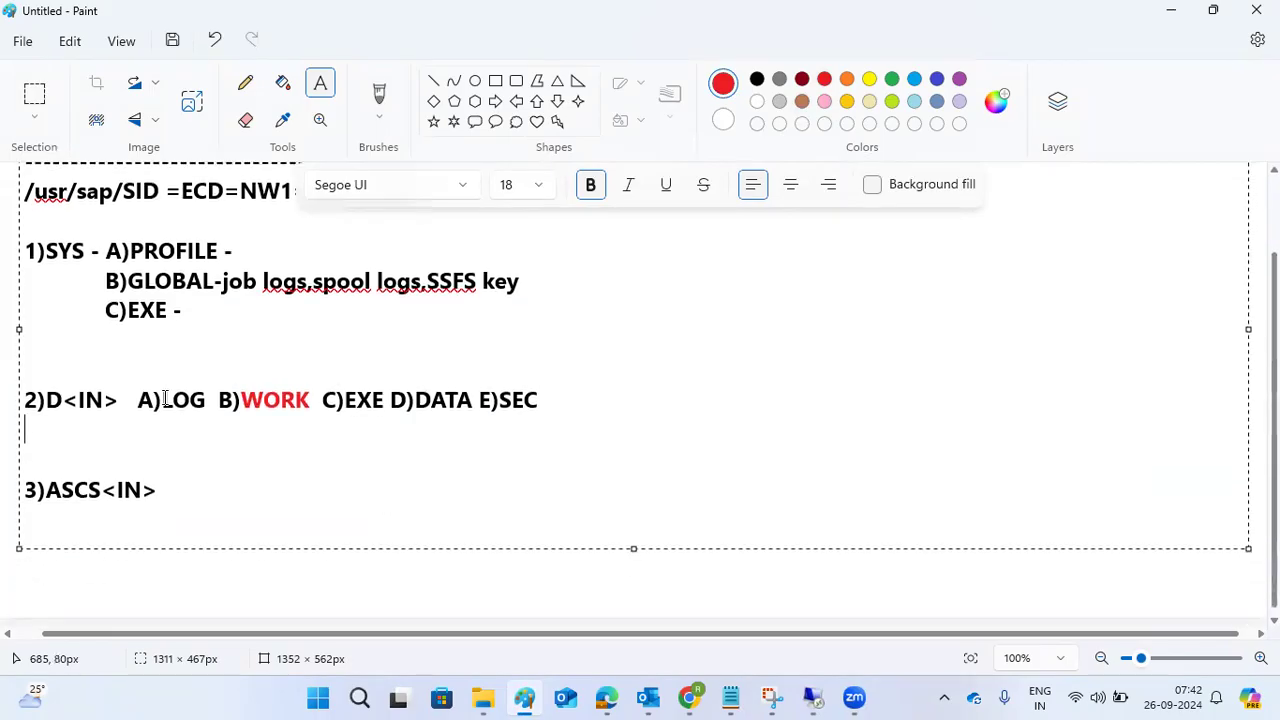
pyautogui.moveTo(143, 397); pyautogui.dragTo(215, 406)
pyautogui.scroll(1, 215, 406)
pyautogui.moveTo(137, 451); pyautogui.dragTo(544, 467)
pyautogui.hotkey('ctrl', 'c')
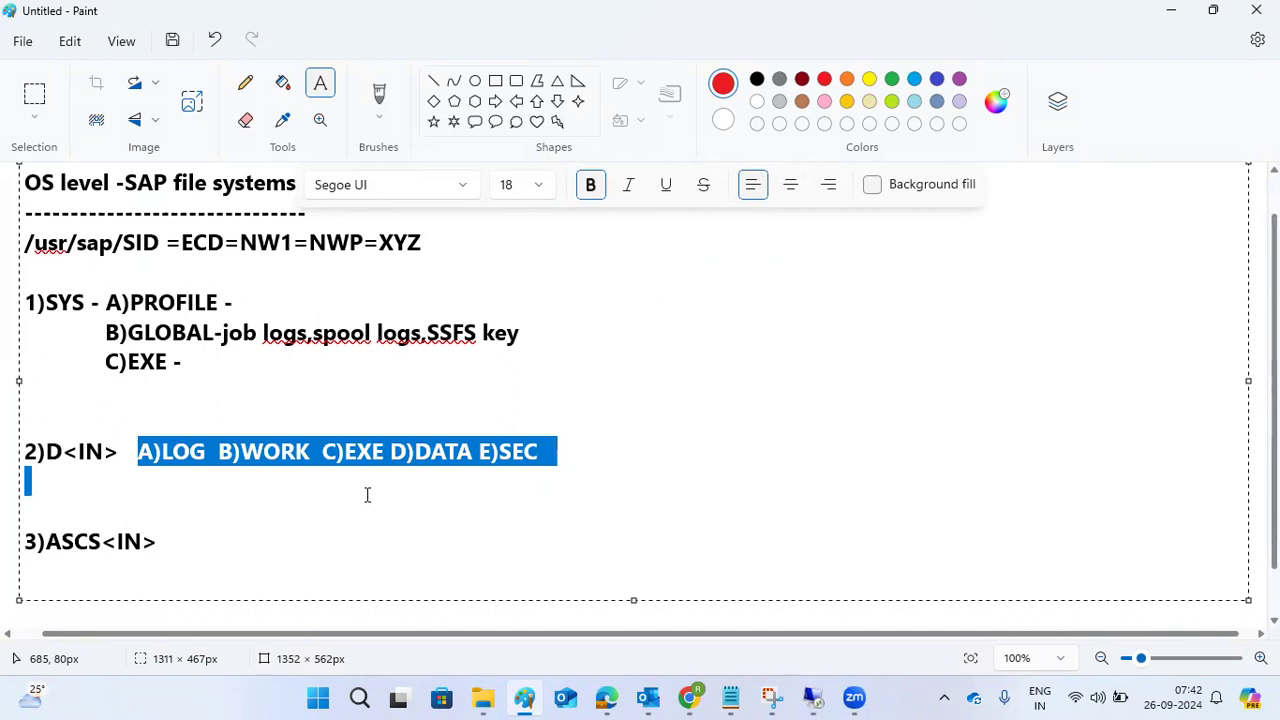
pyautogui.click(333, 536)
pyautogui.write('-')
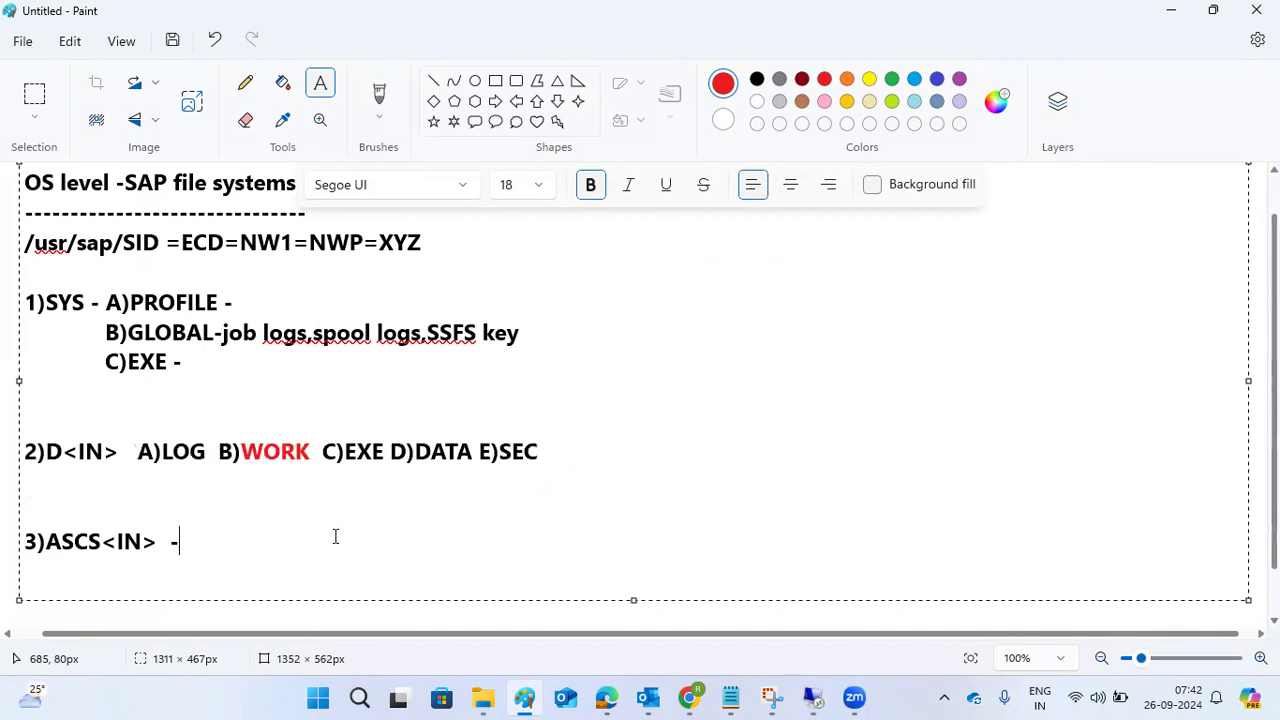
pyautogui.hotkey('ctrl', 'v')
pyautogui.press('Return')
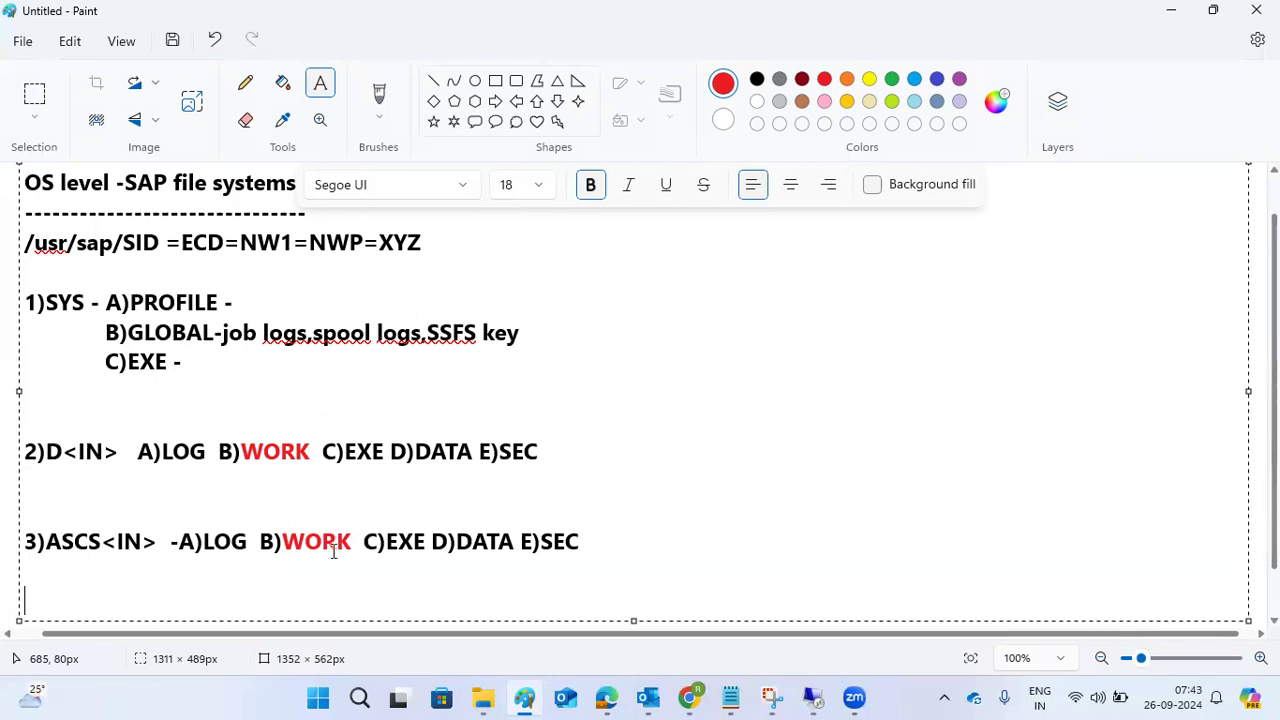
pyautogui.moveTo(282, 541); pyautogui.dragTo(353, 541)
pyautogui.click(264, 452)
pyautogui.doubleClick(262, 451)
pyautogui.click(258, 448)
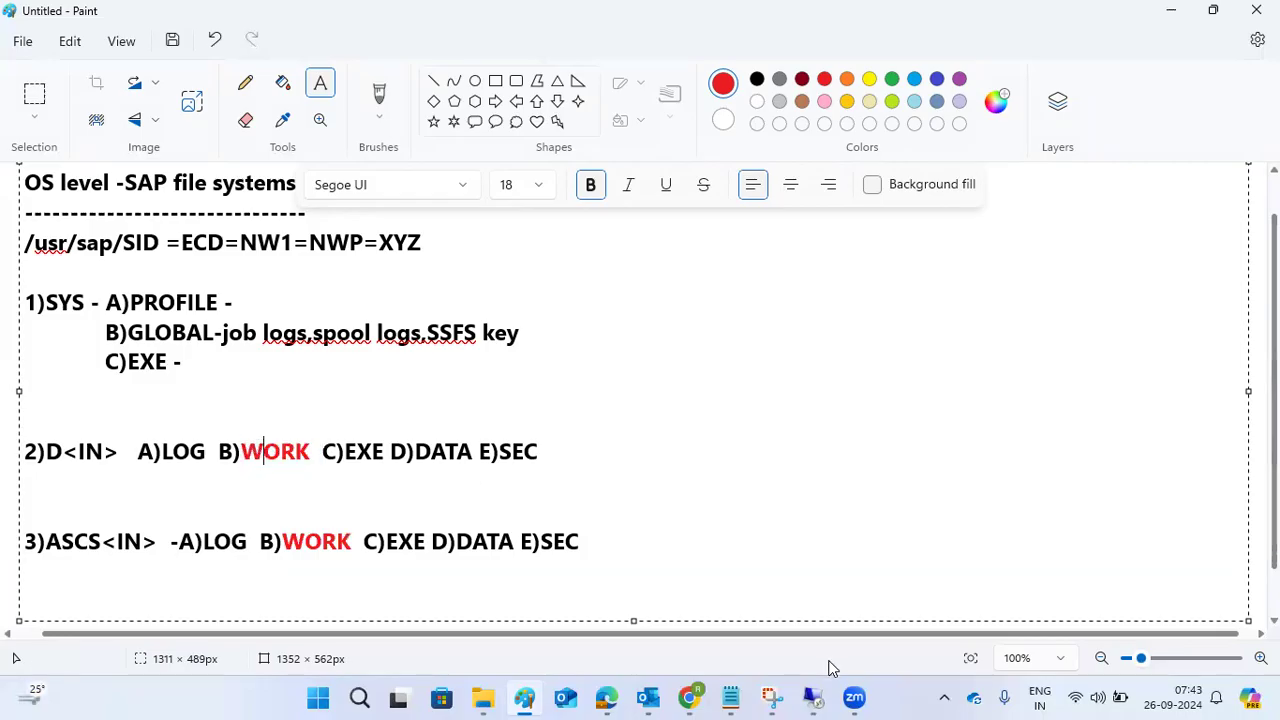
# Step: Switch to the Windows remote session, look through the stat files in D00's data folder, and return to D00
pyautogui.moveTo(812, 697)
pyautogui.click(851, 615)
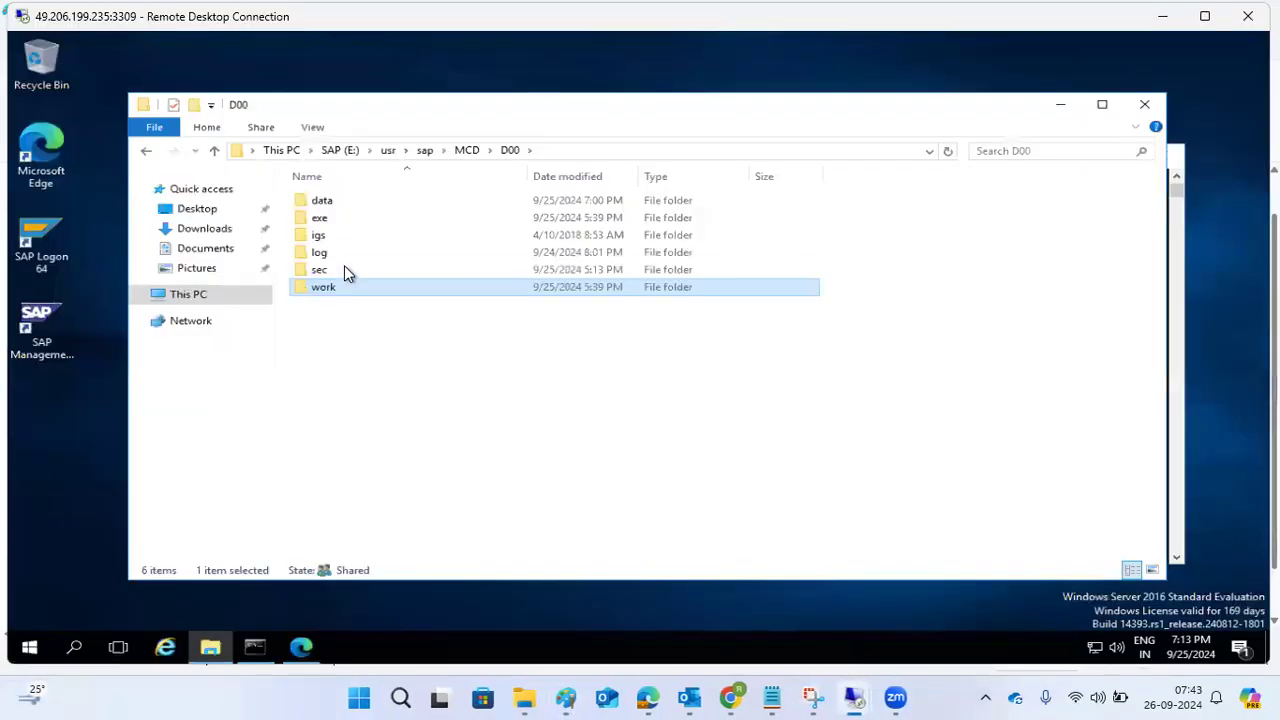
pyautogui.doubleClick(329, 204)
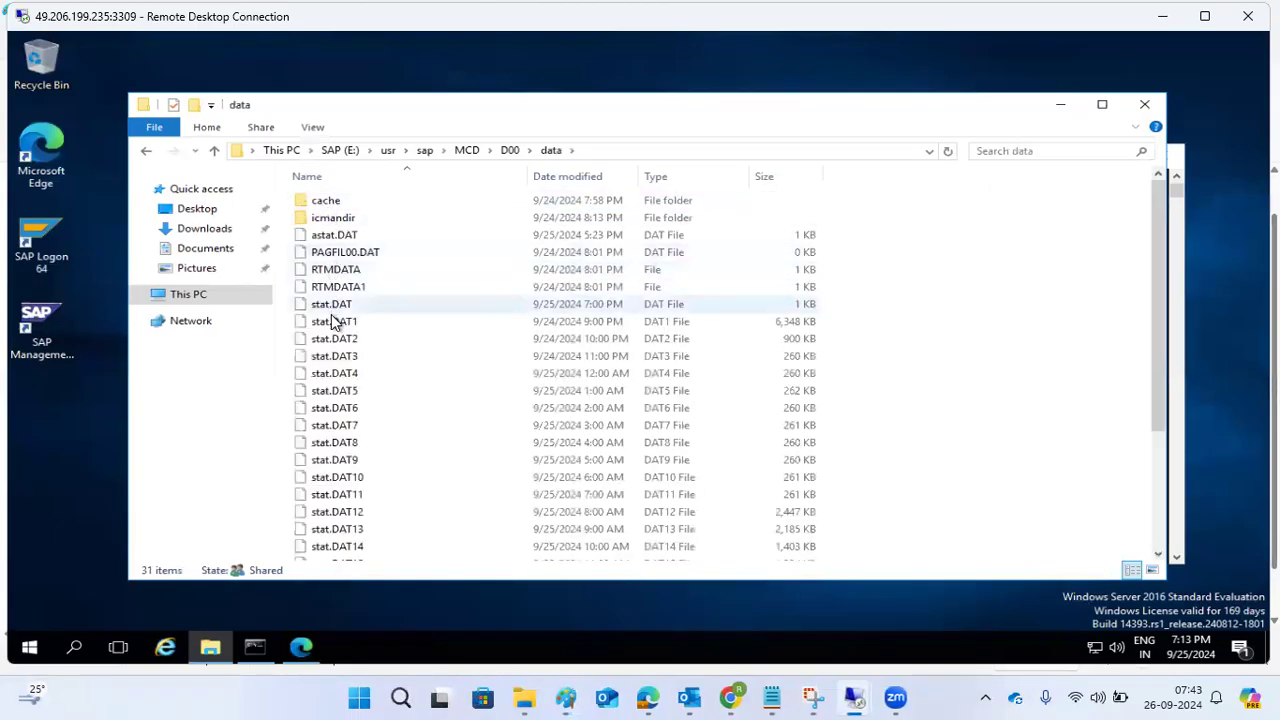
pyautogui.scroll(-3, 307, 417)
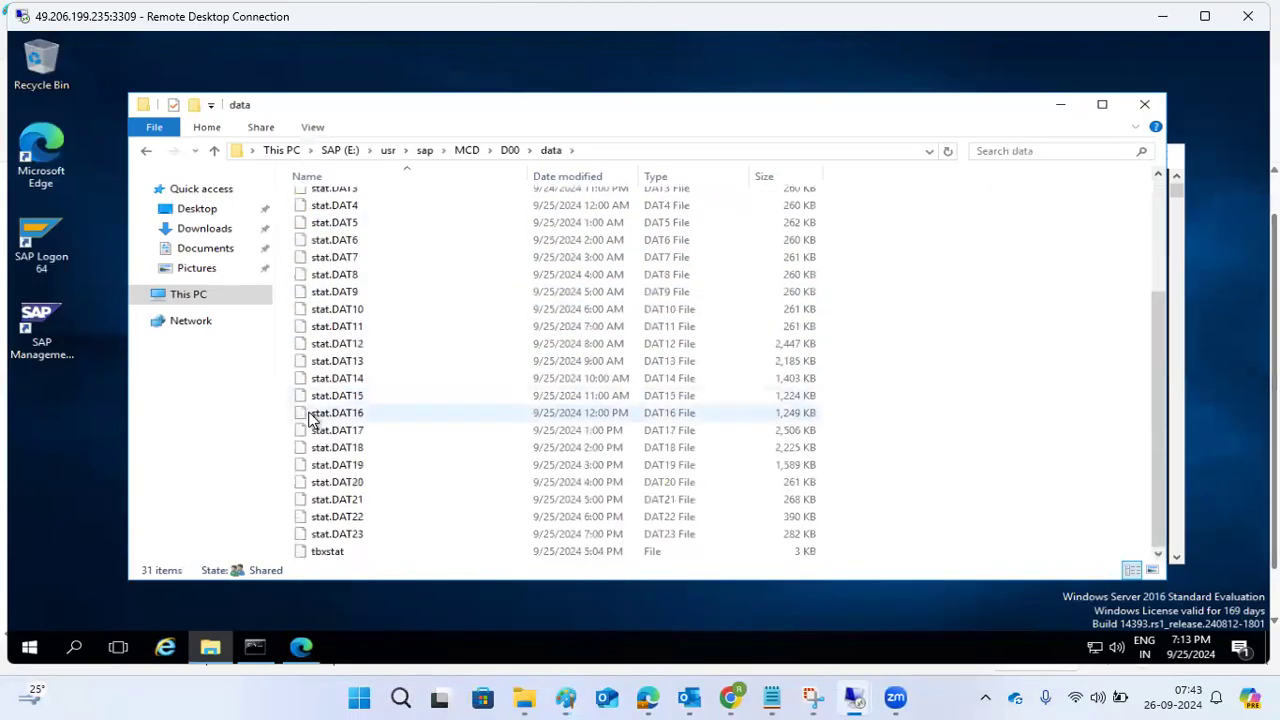
pyautogui.scroll(3, 310, 418)
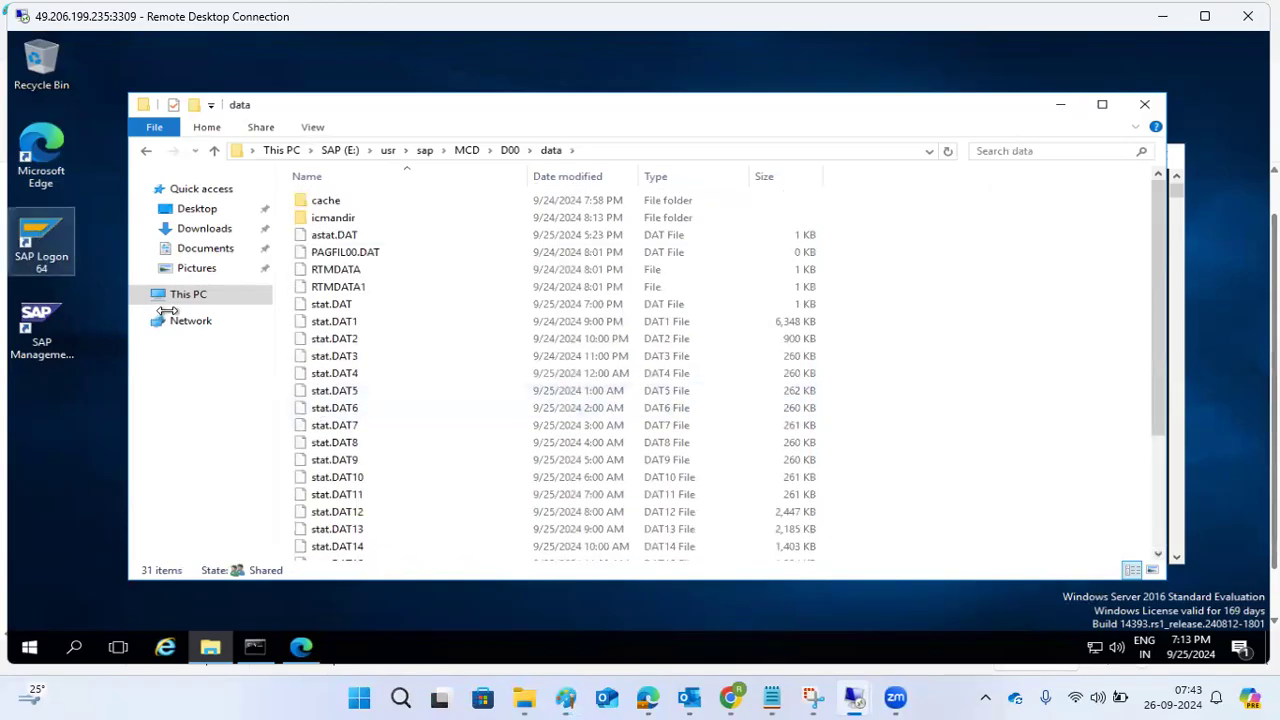
pyautogui.moveTo(828, 690)
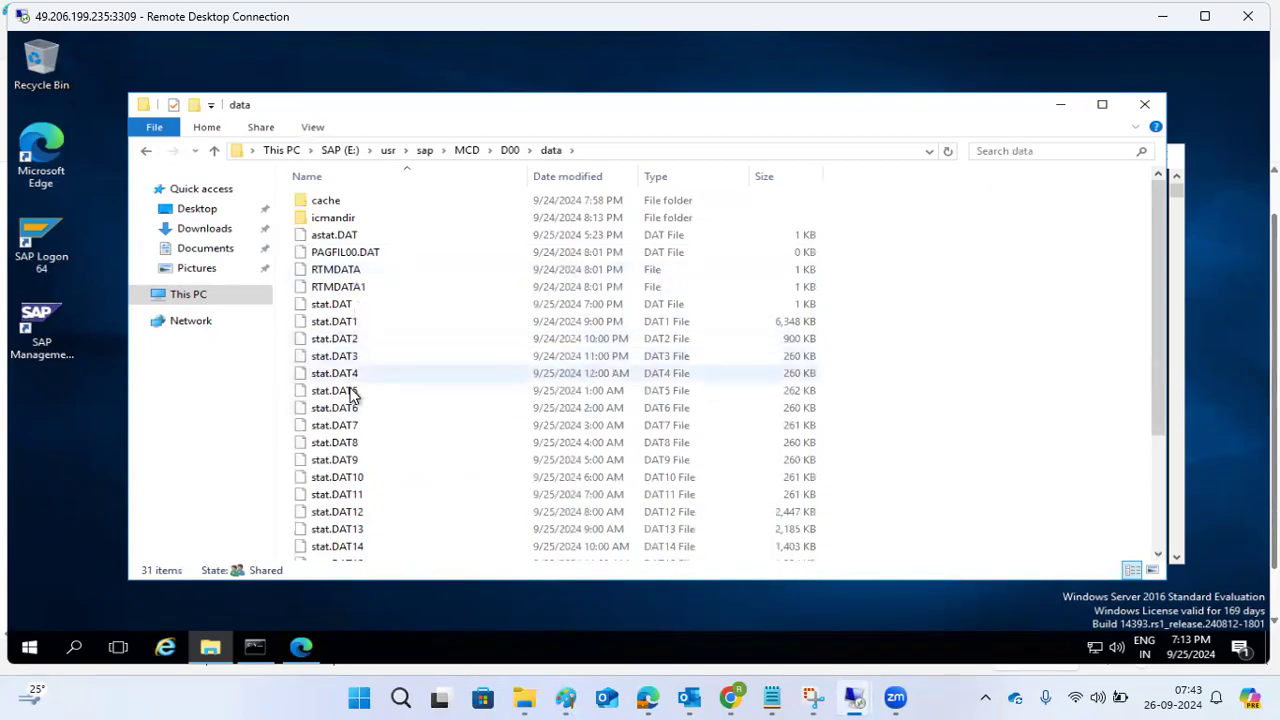
pyautogui.scroll(-3, 343, 452)
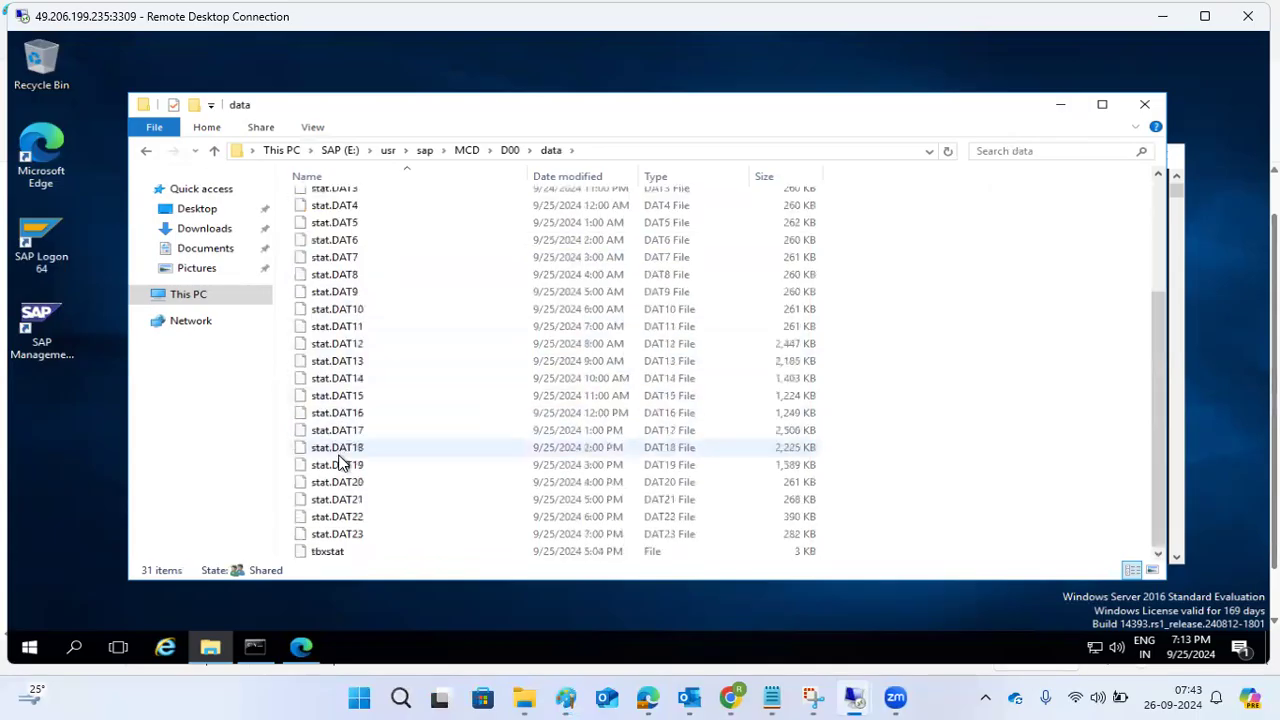
pyautogui.click(511, 151)
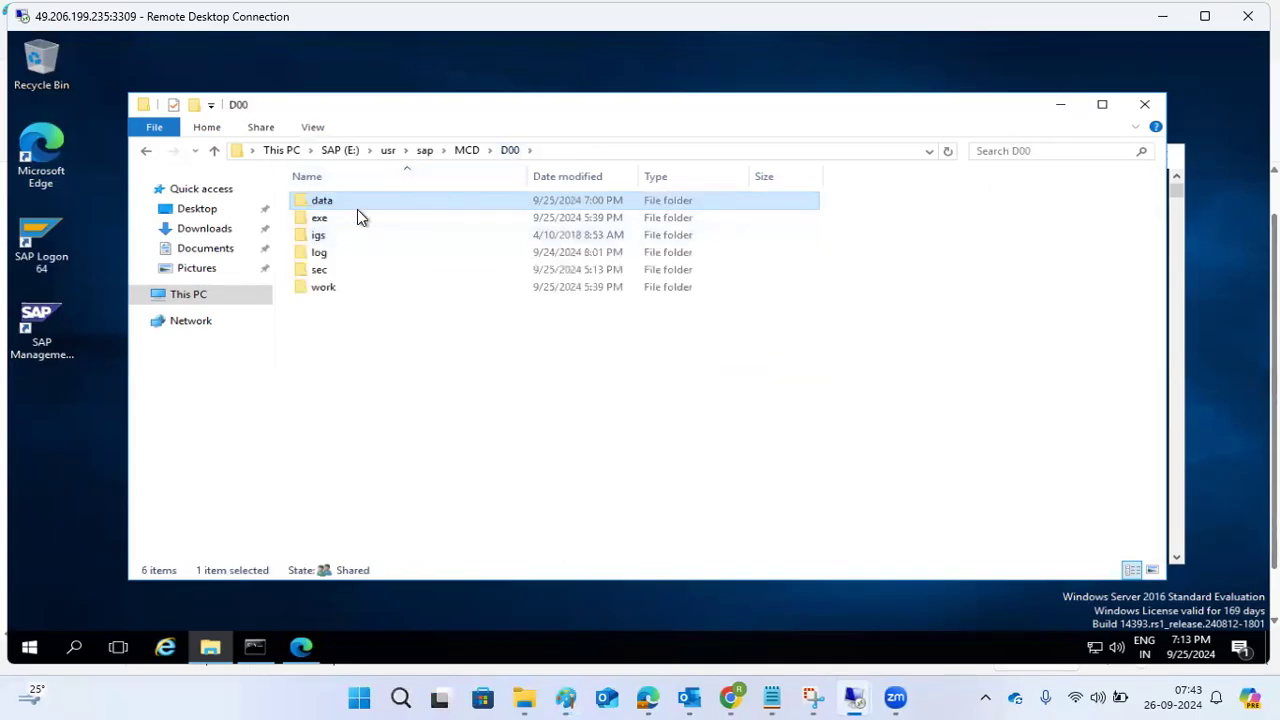
# Step: View the contents of the exe, log and sec folders inside D00, returning to D00 after each
pyautogui.doubleClick(313, 234)
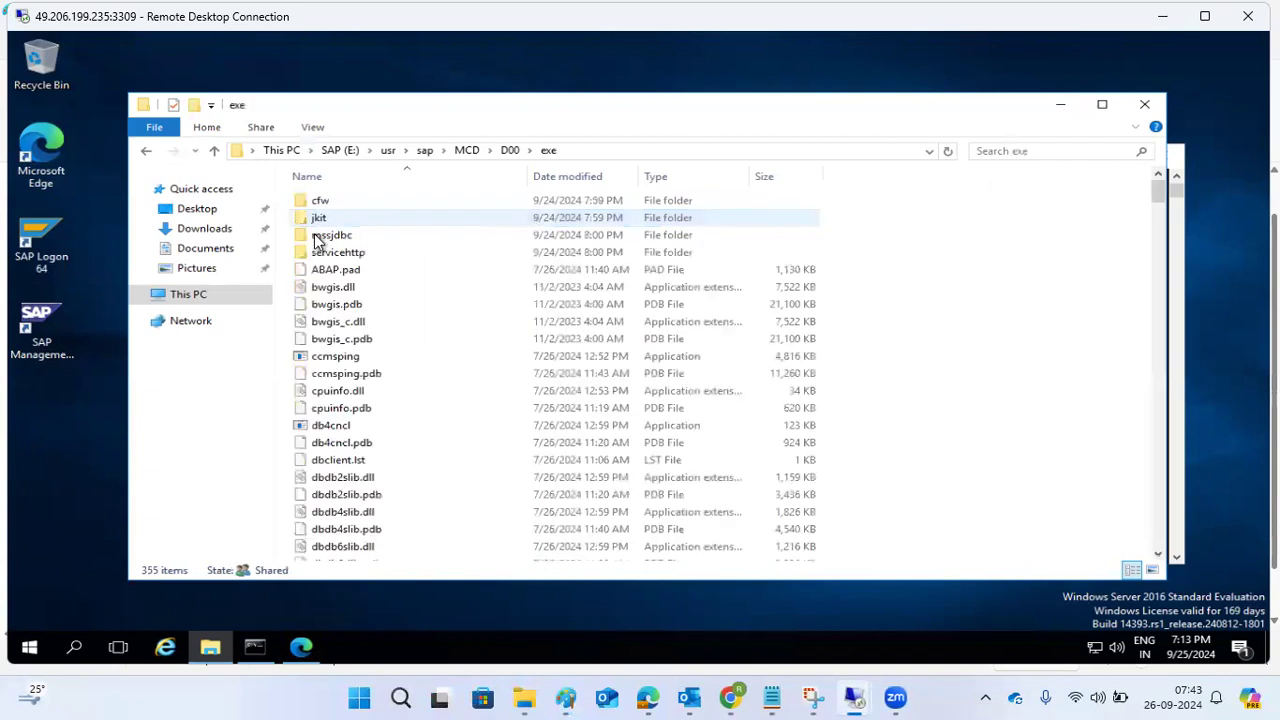
pyautogui.click(509, 150)
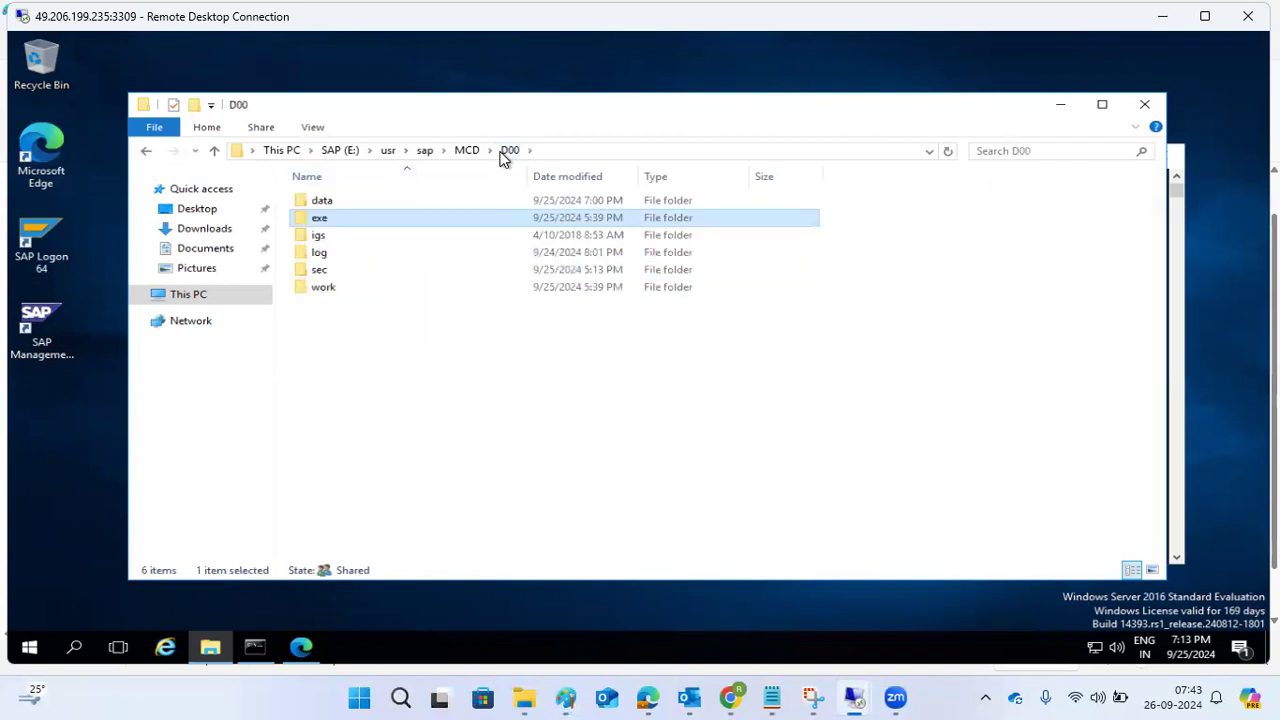
pyautogui.doubleClick(330, 252)
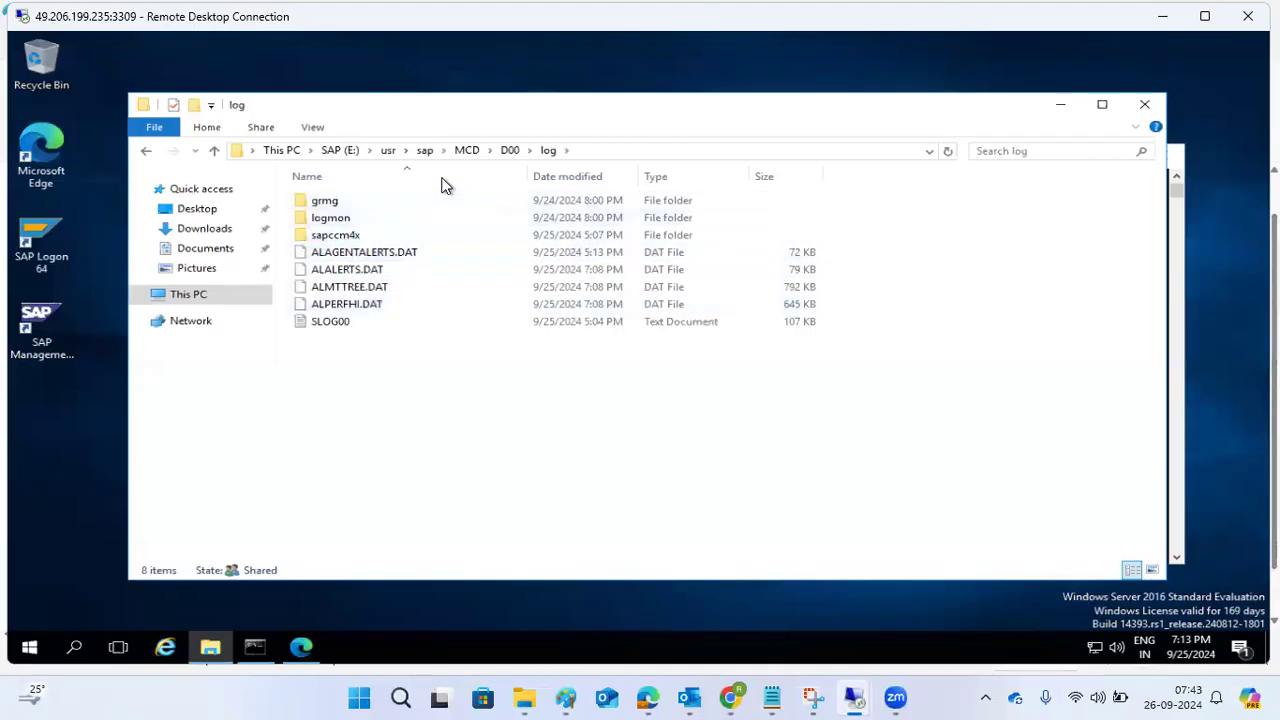
pyautogui.click(507, 152)
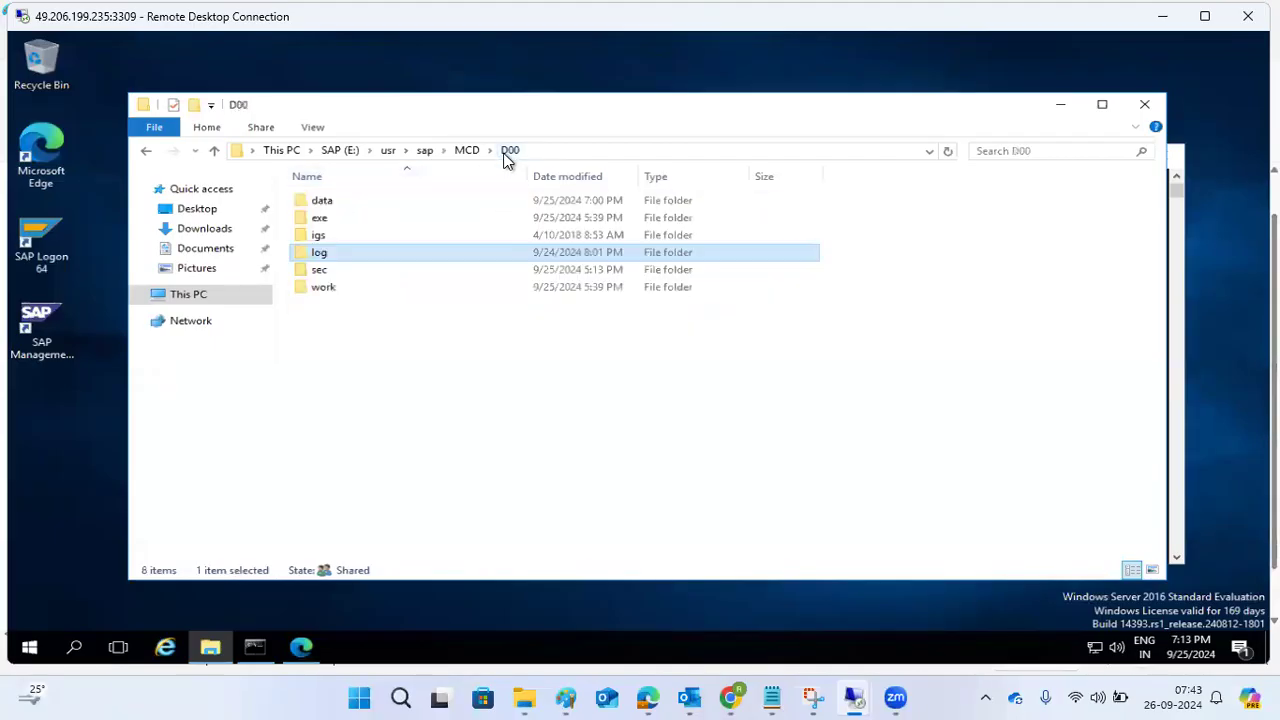
pyautogui.doubleClick(335, 273)
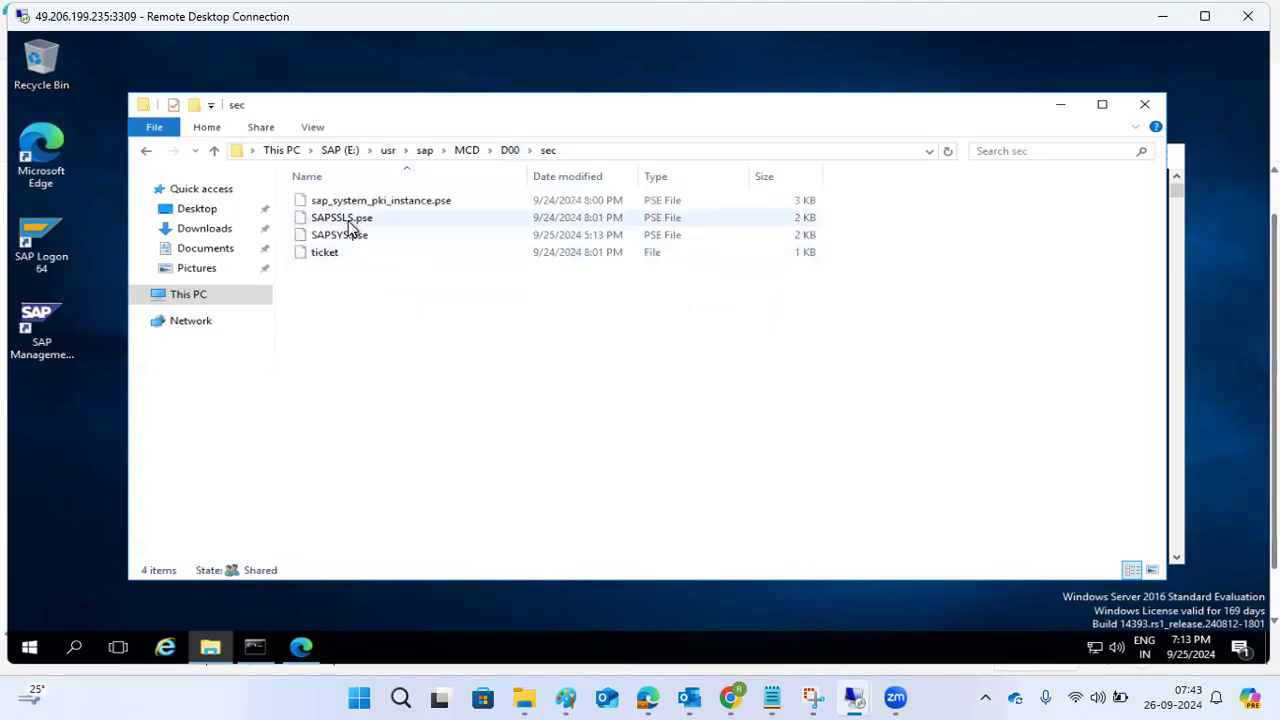
pyautogui.click(508, 152)
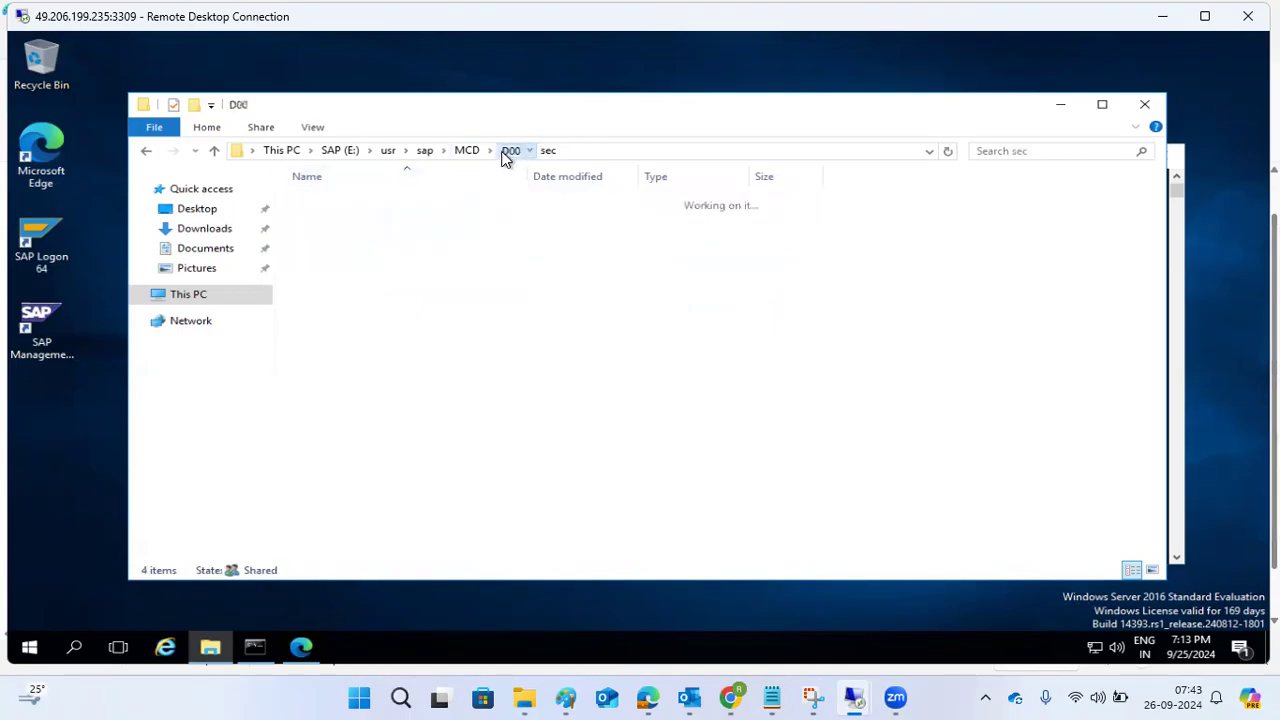
# Step: Open D00's work folder, view the dev_disp trace file in Notepad, and minimize it
pyautogui.doubleClick(322, 298)
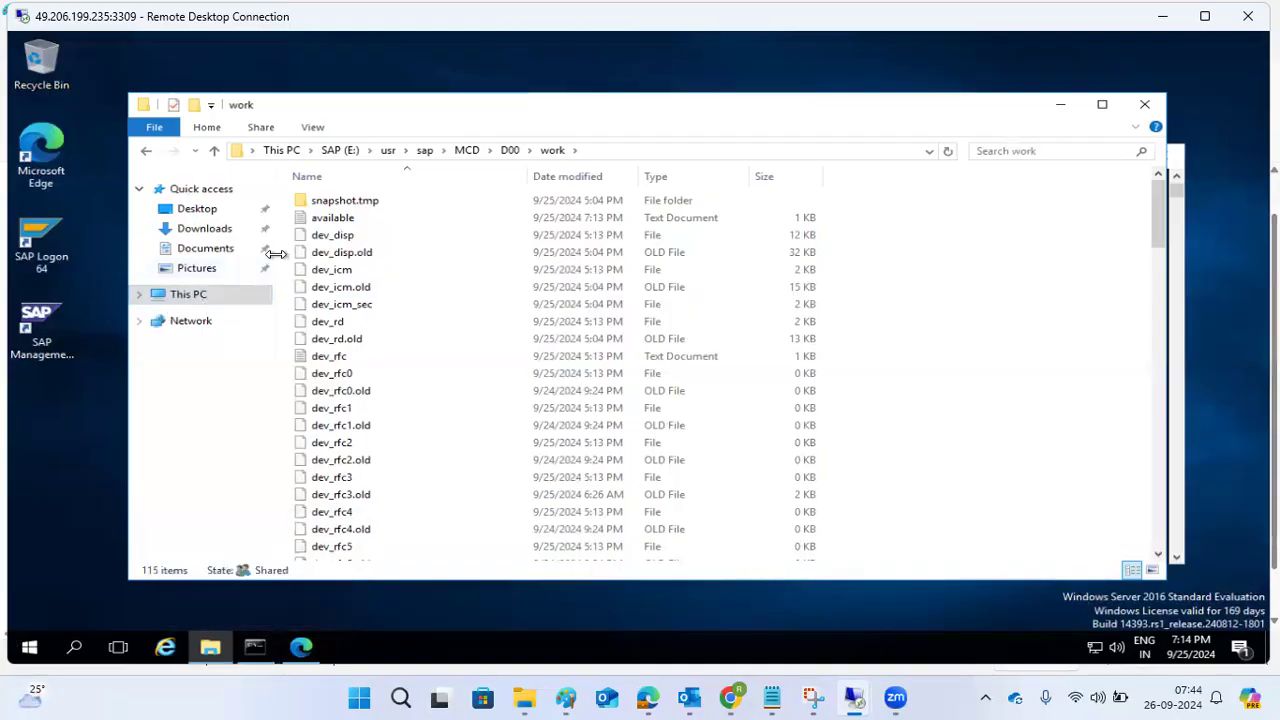
pyautogui.rightClick(333, 232)
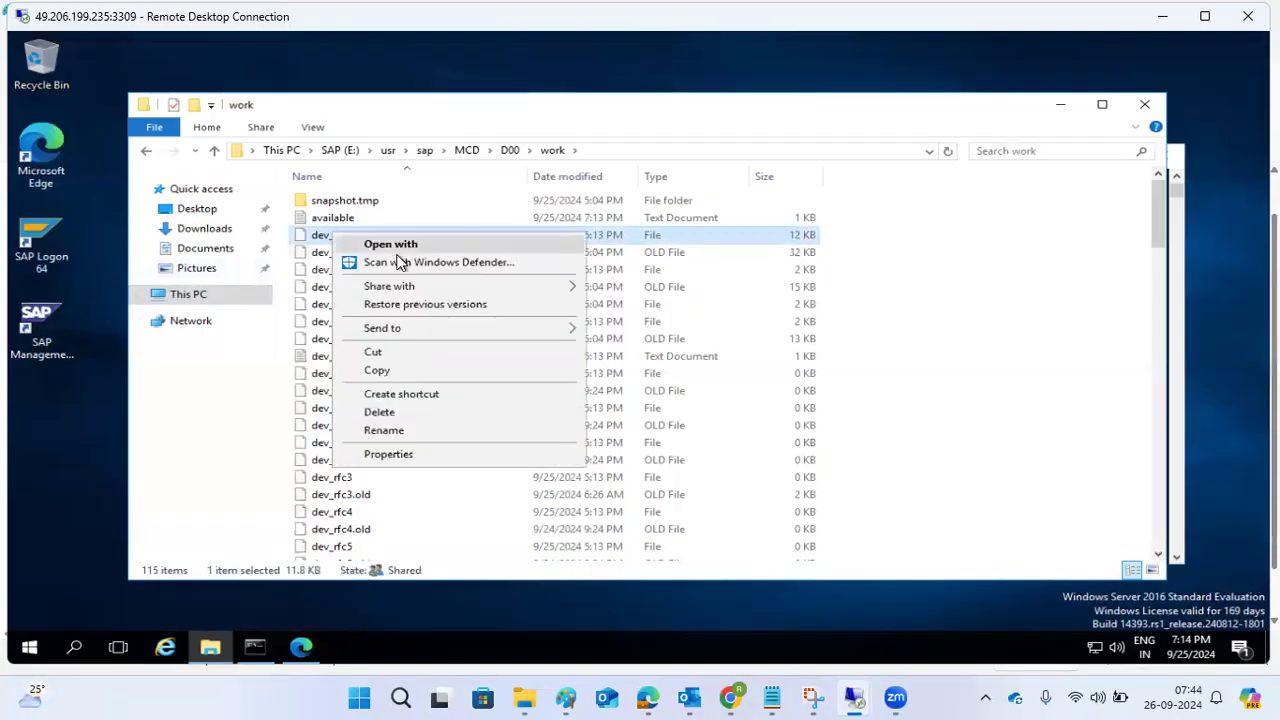
pyautogui.click(460, 245)
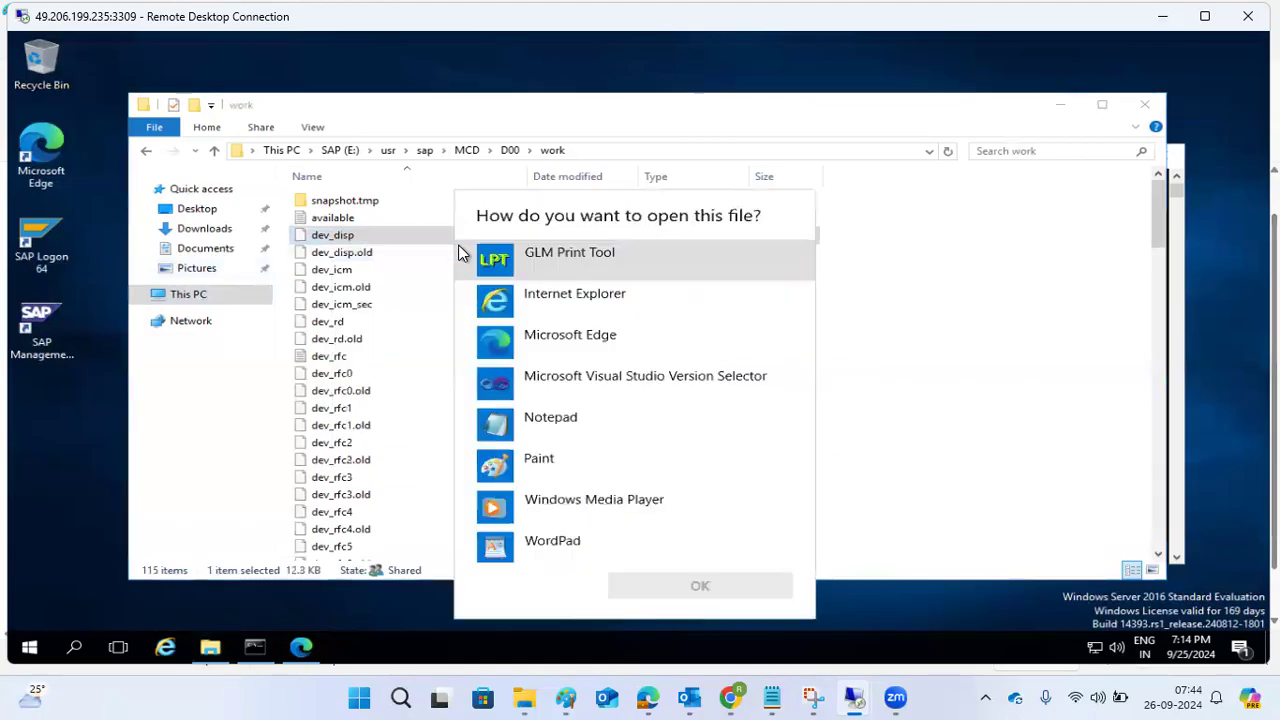
pyautogui.doubleClick(545, 495)
pyautogui.scroll(-2, 447, 376)
pyautogui.scroll(2, 447, 376)
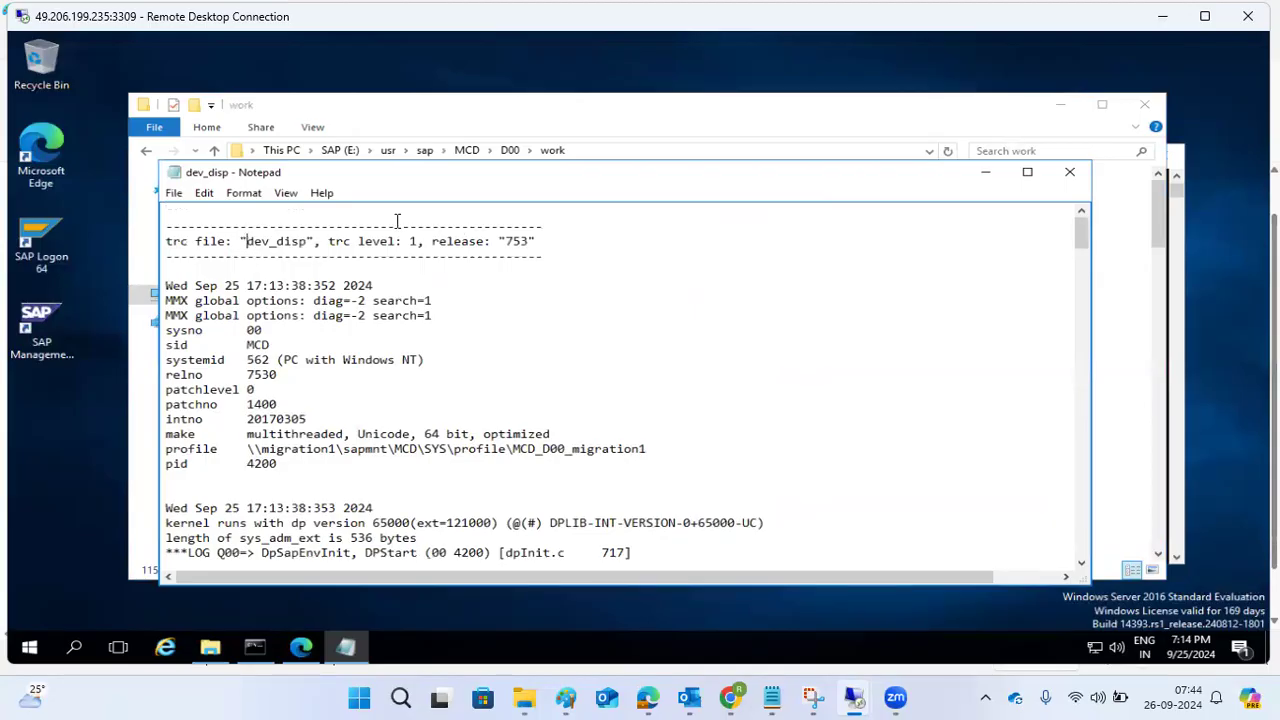
pyautogui.click(985, 172)
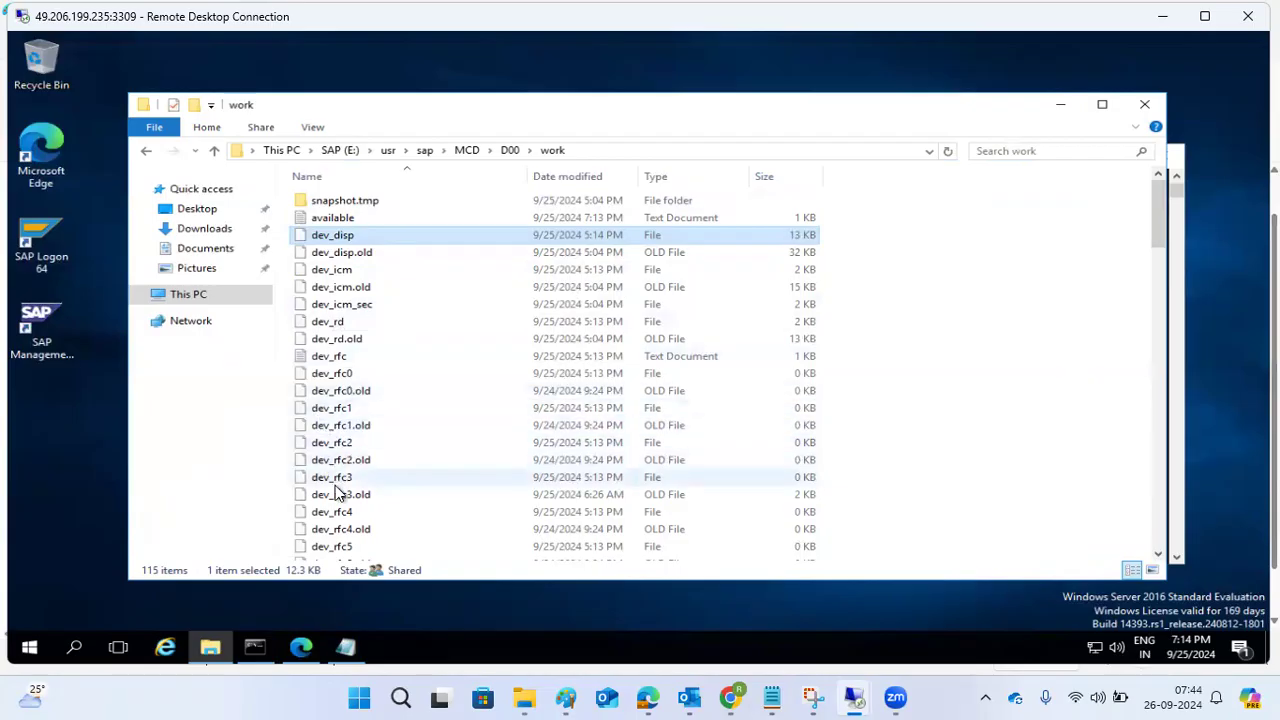
# Step: Look through the work process traces and other log files in the work folder
pyautogui.scroll(-6, 336, 477)
pyautogui.scroll(-12, 336, 477)
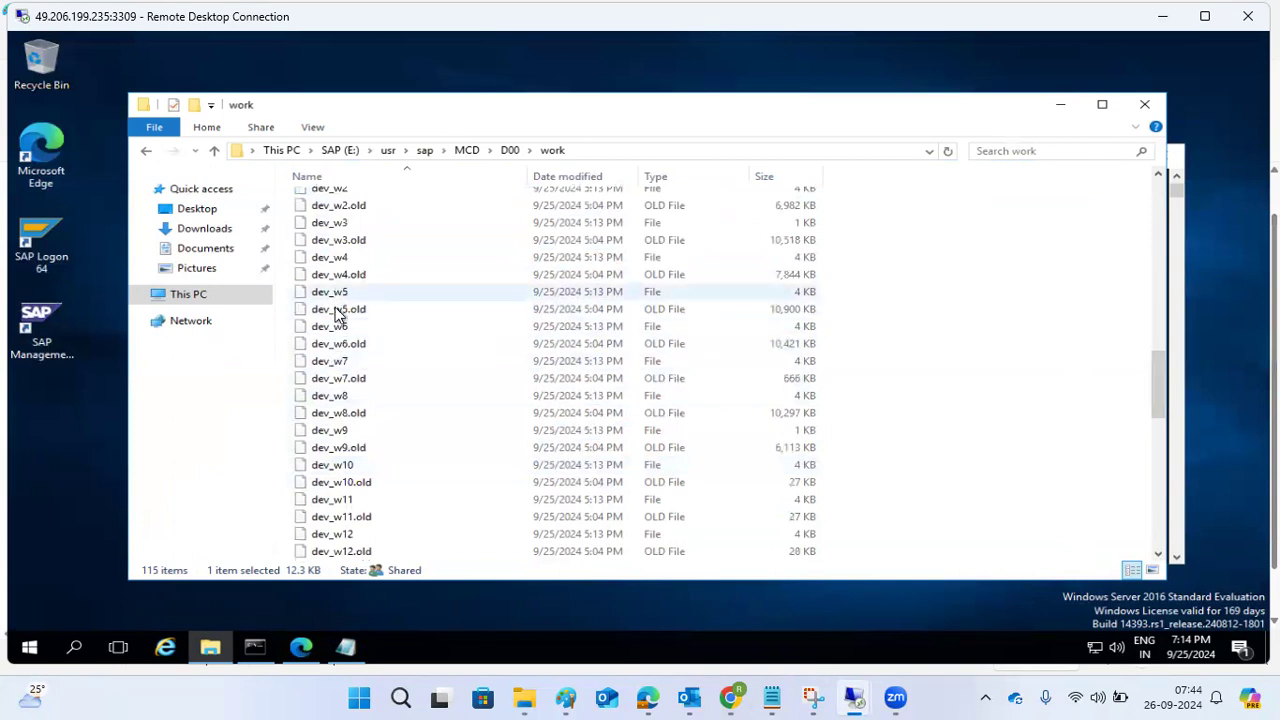
pyautogui.scroll(-10, 341, 465)
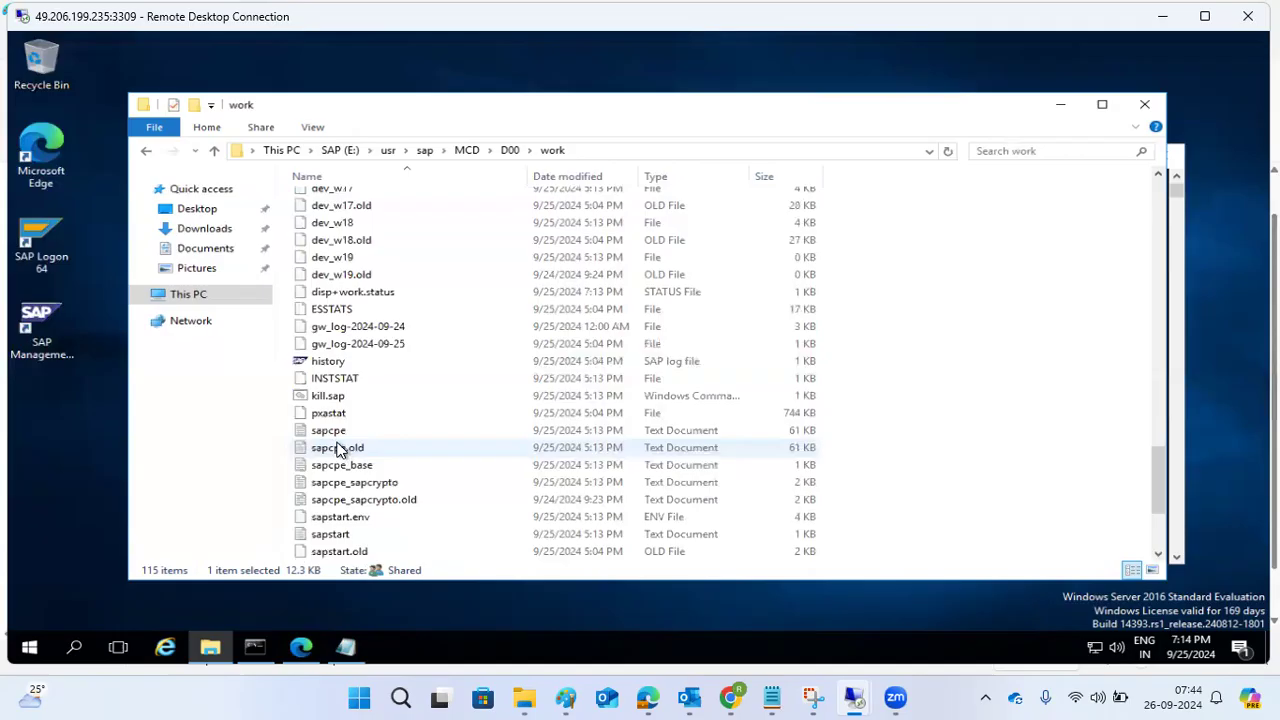
pyautogui.scroll(-3, 336, 449)
pyautogui.scroll(5, 336, 449)
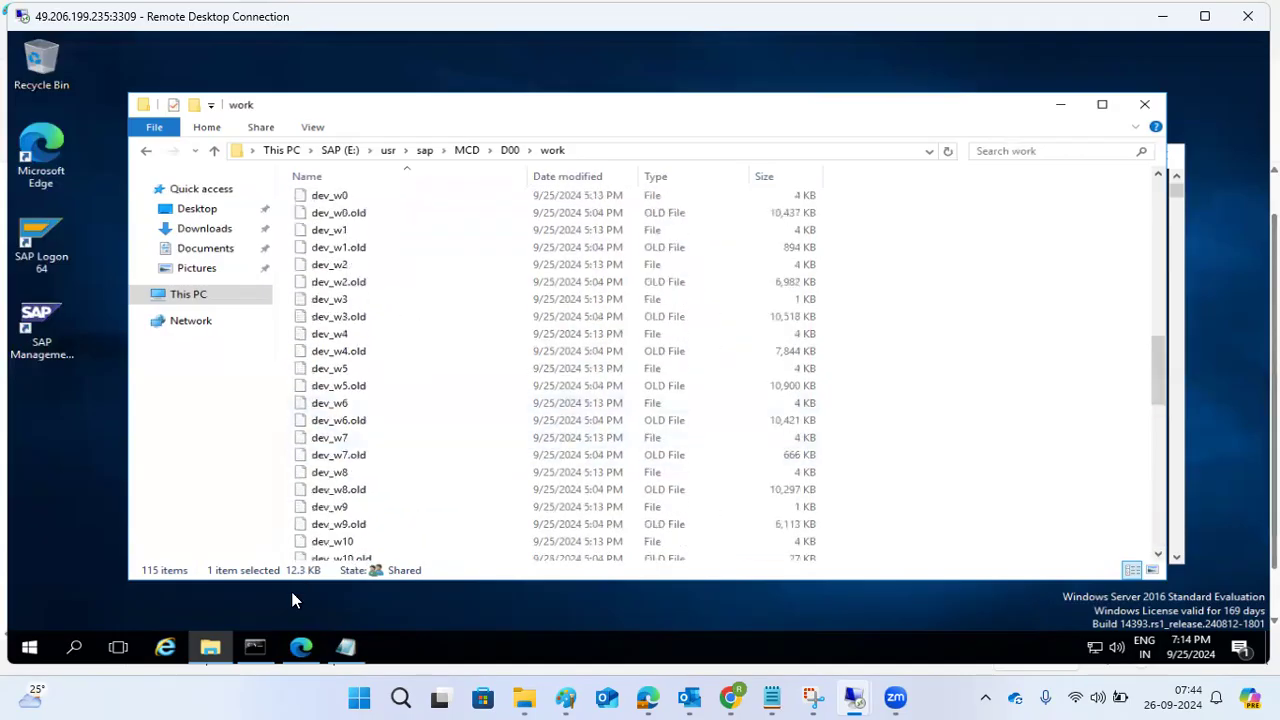
# Step: Bring back the dev_disp trace in Notepad and read it from the system details through to the last entries
pyautogui.click(331, 639)
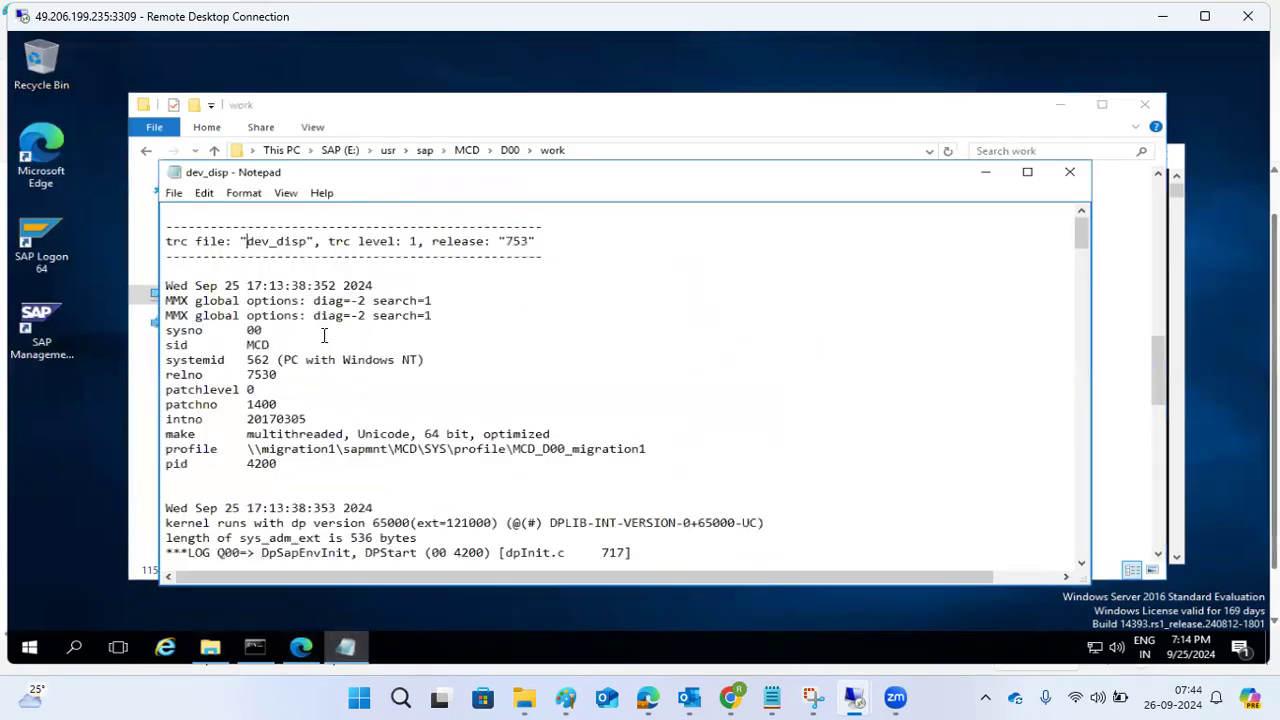
pyautogui.moveTo(172, 330); pyautogui.dragTo(273, 440)
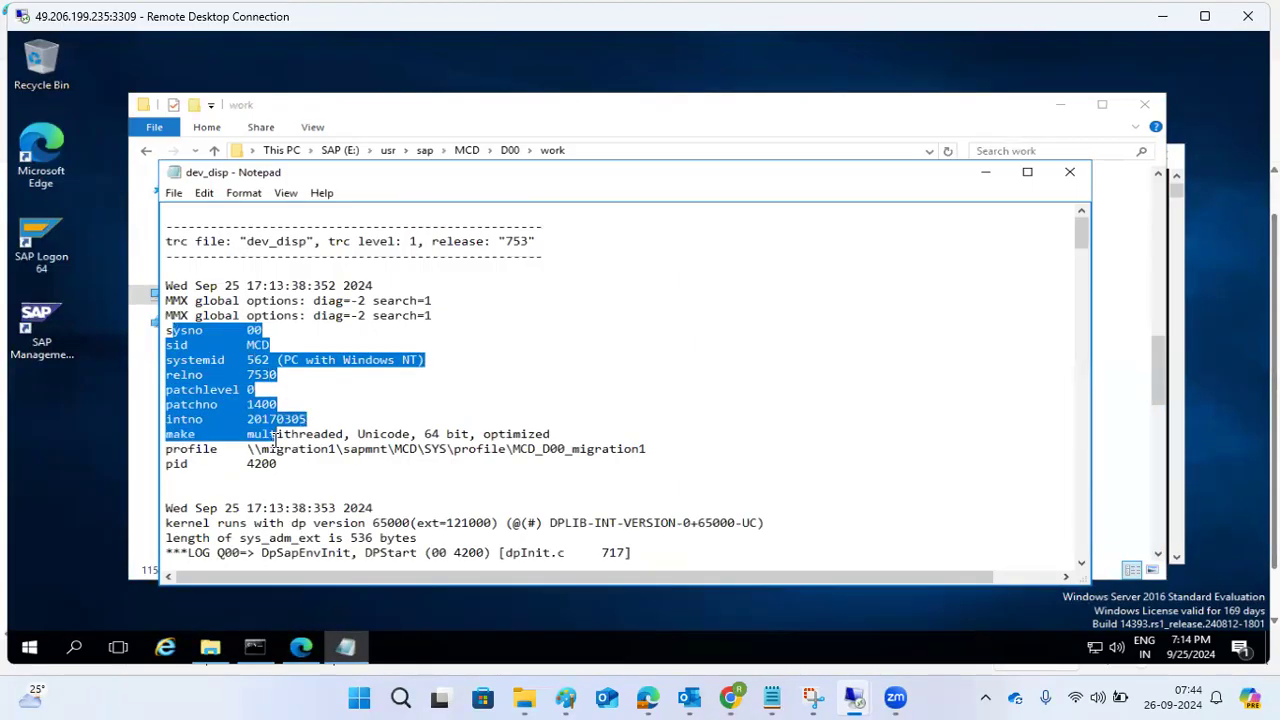
pyautogui.scroll(-1, 275, 441)
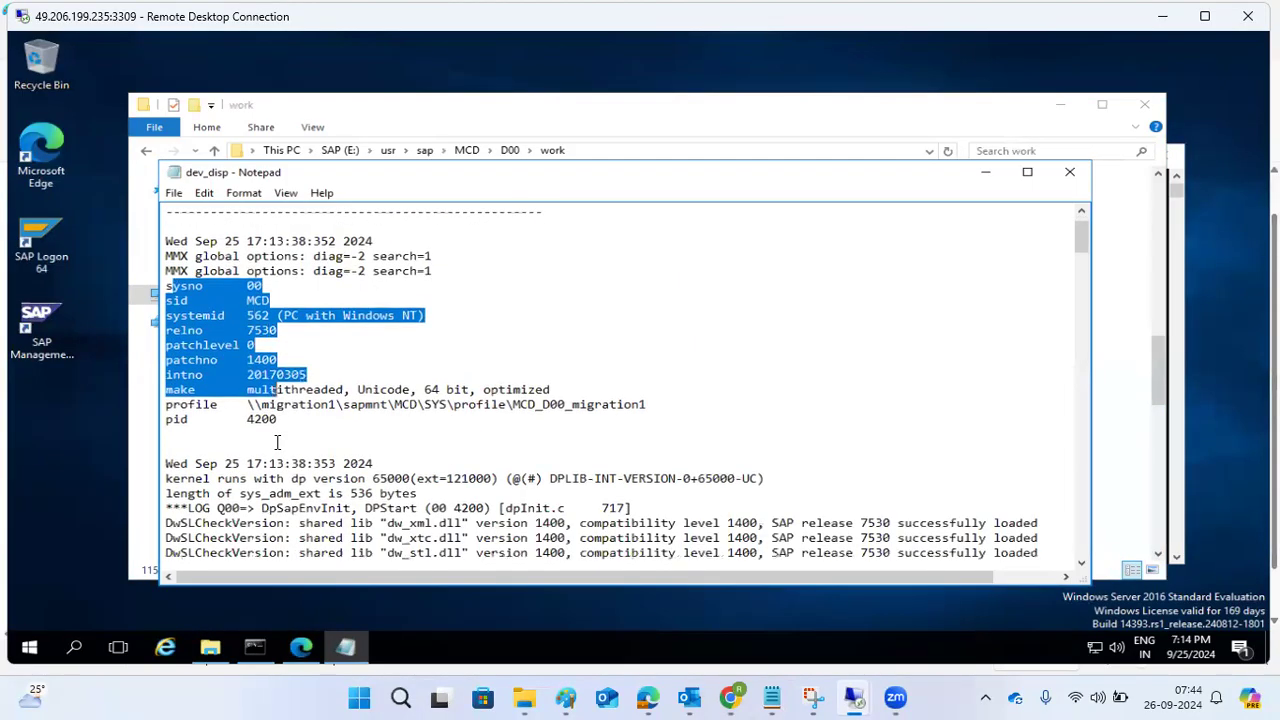
pyautogui.moveTo(513, 404); pyautogui.dragTo(606, 418)
pyautogui.scroll(-6, 430, 422)
pyautogui.scroll(-2, 425, 427)
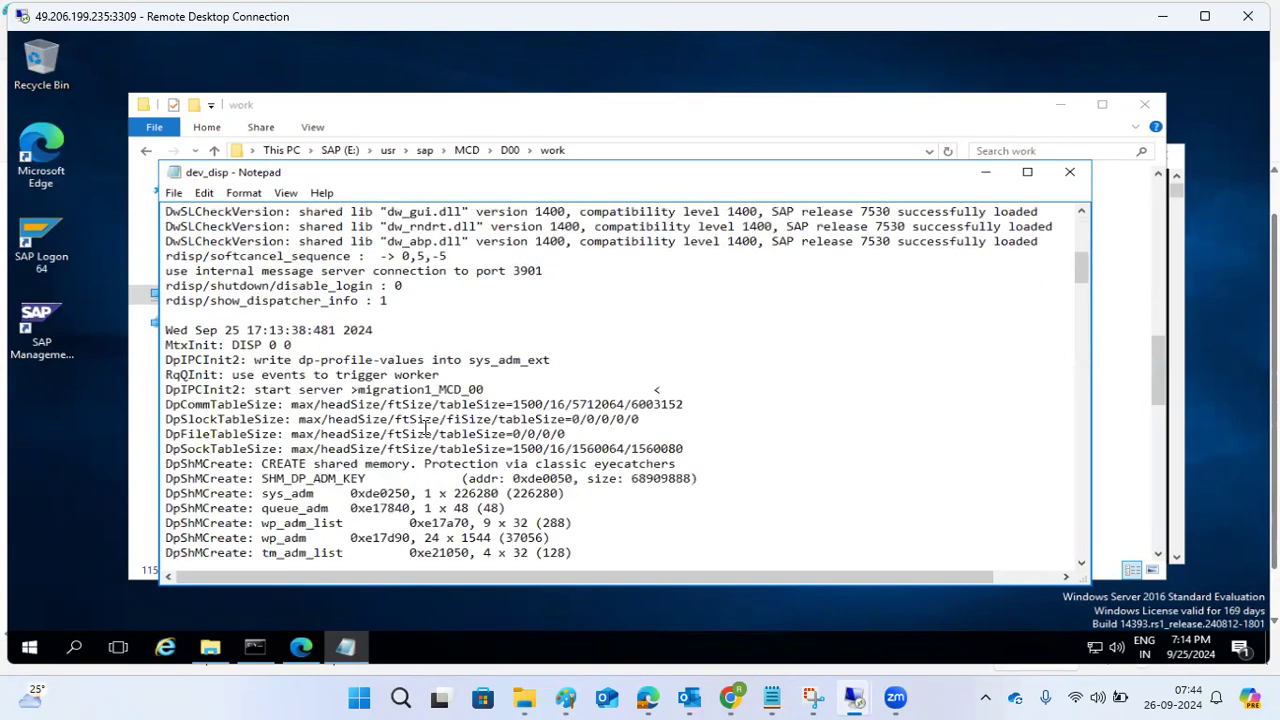
pyautogui.scroll(-20, 272, 330)
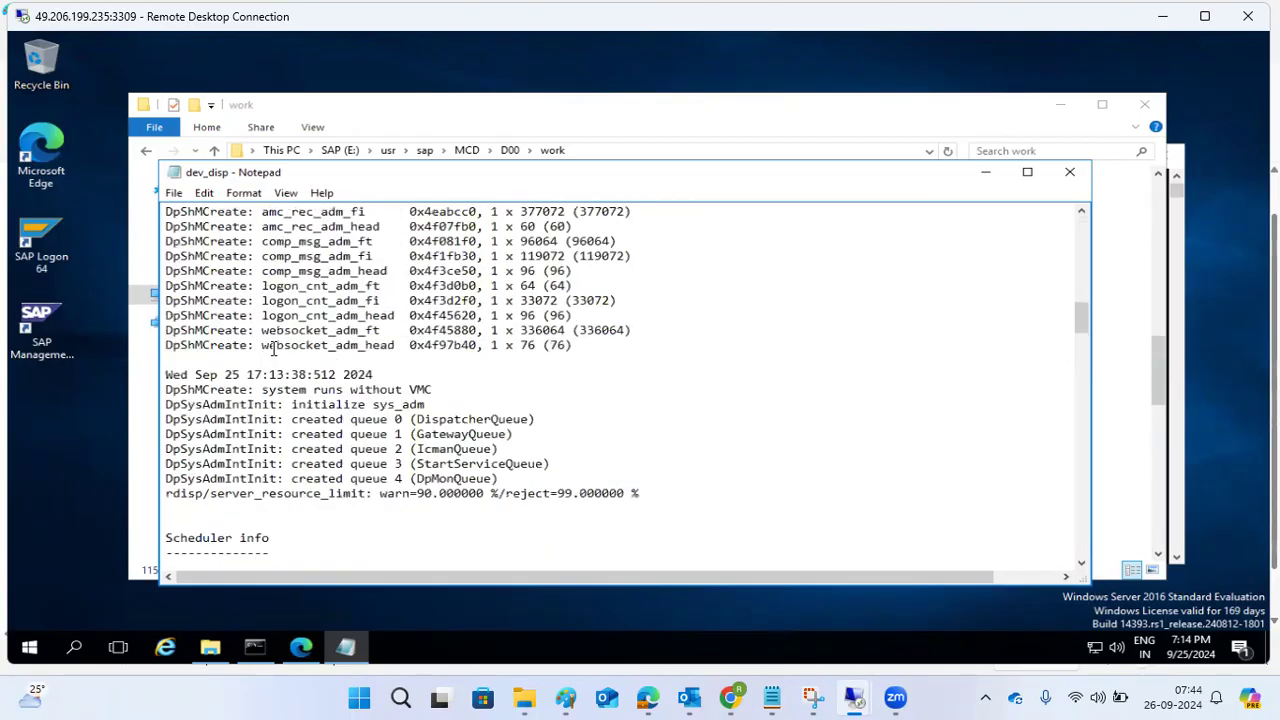
pyautogui.scroll(-20, 274, 352)
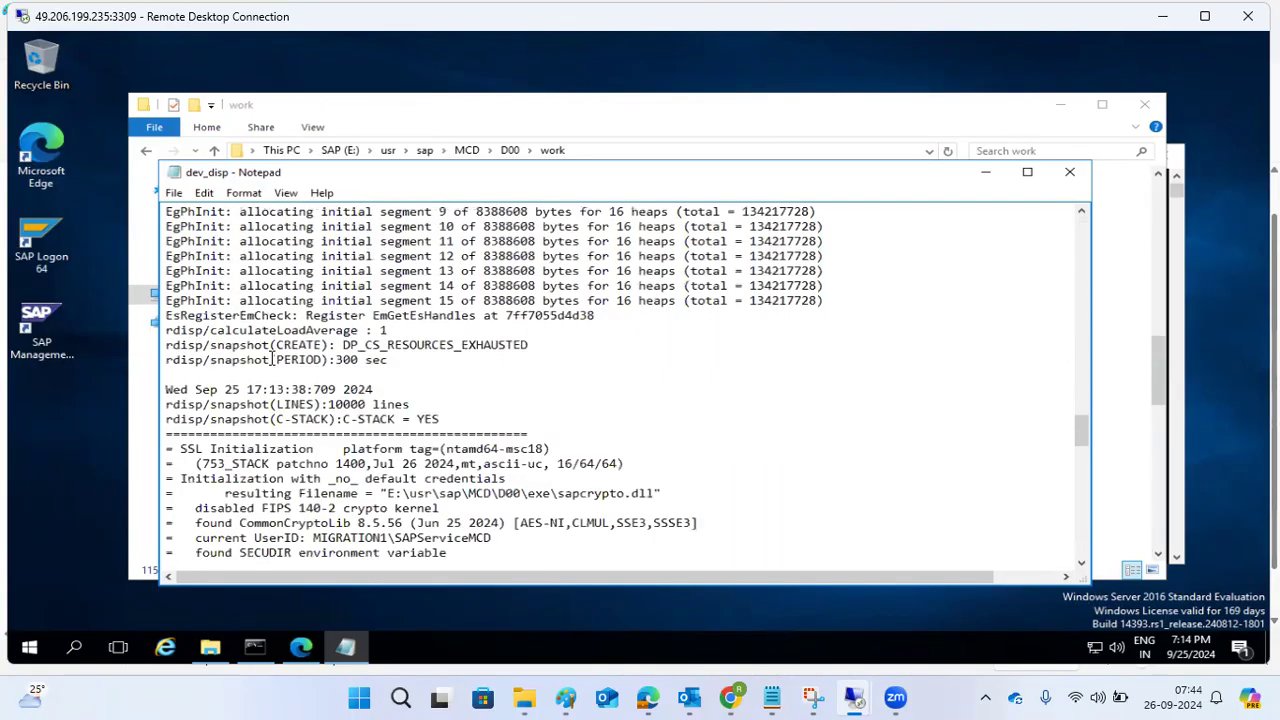
pyautogui.moveTo(435, 494); pyautogui.dragTo(533, 494)
pyautogui.scroll(-13, 490, 503)
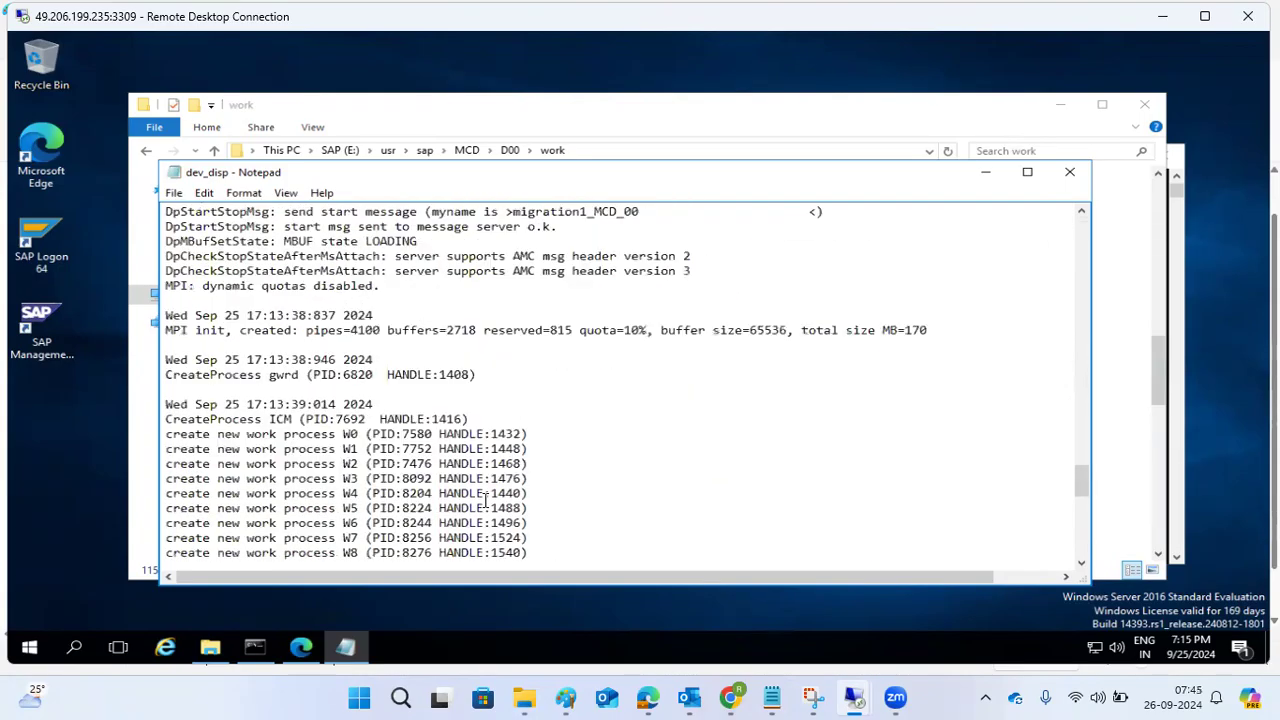
pyautogui.scroll(-15, 486, 503)
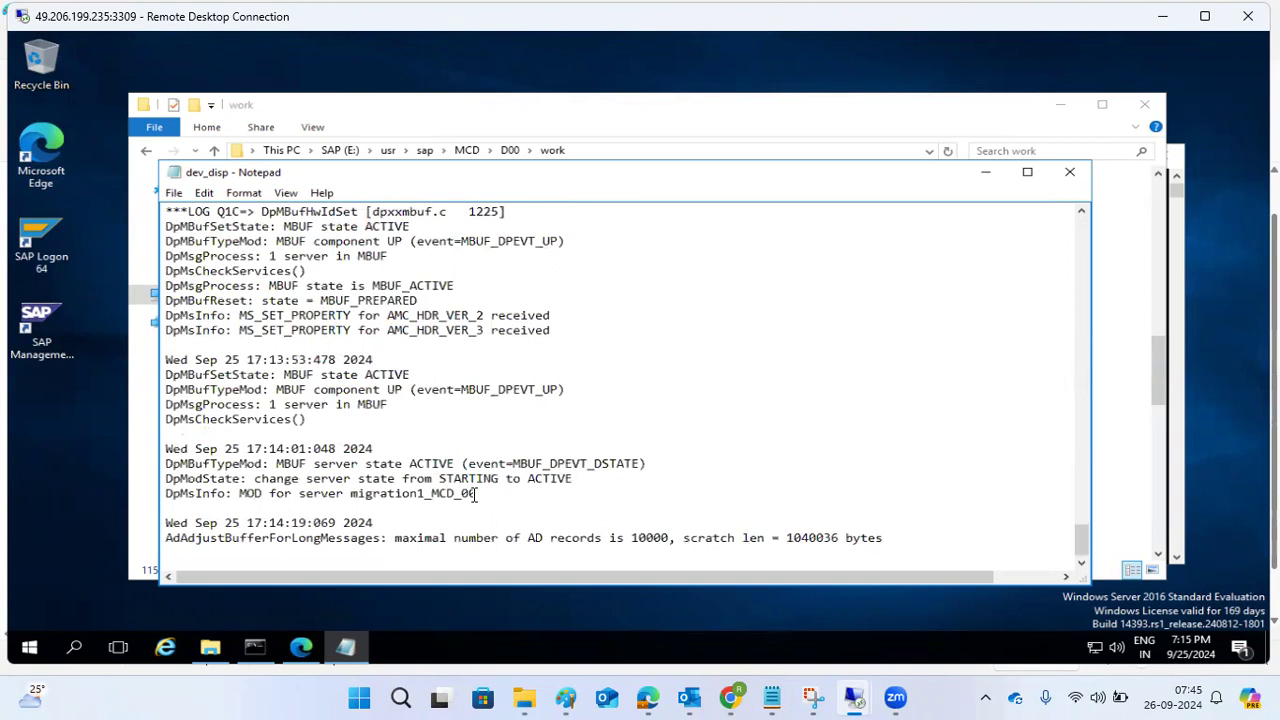
# Step: Review dev_disp's ICM process, work process and message server communication entries, and close the trace file
pyautogui.scroll(15, 476, 495)
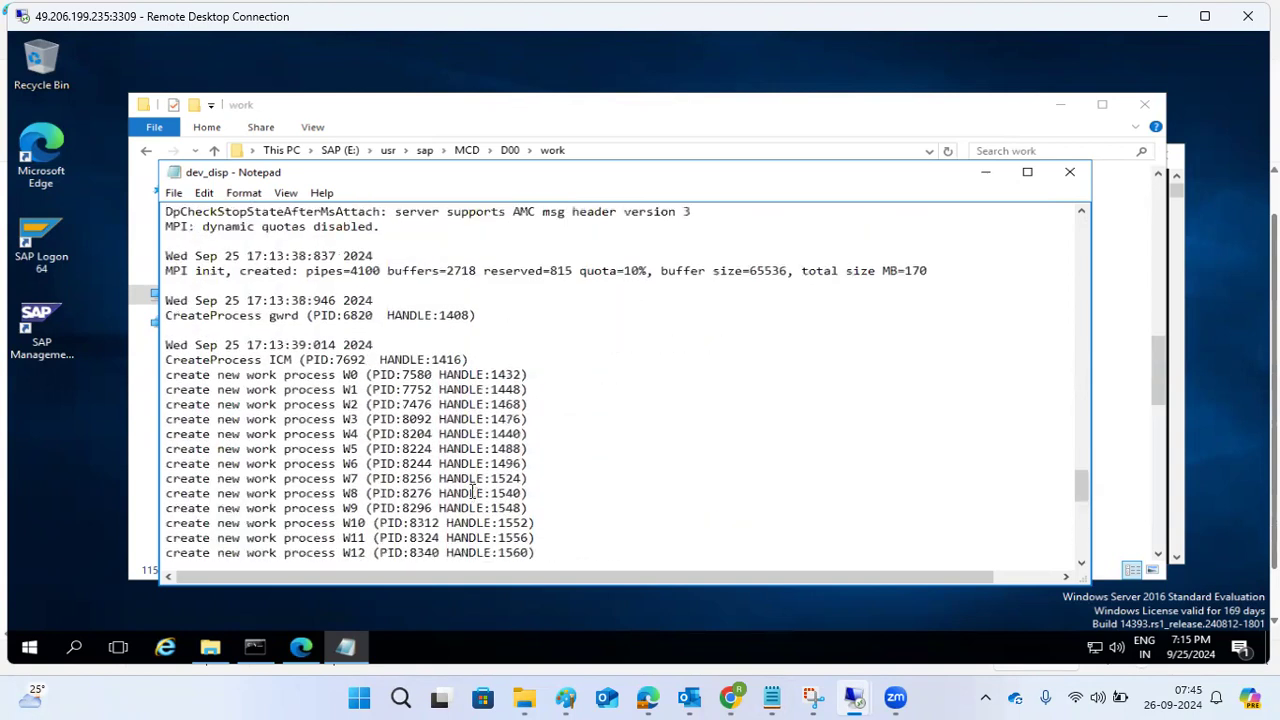
pyautogui.moveTo(291, 367); pyautogui.dragTo(375, 365)
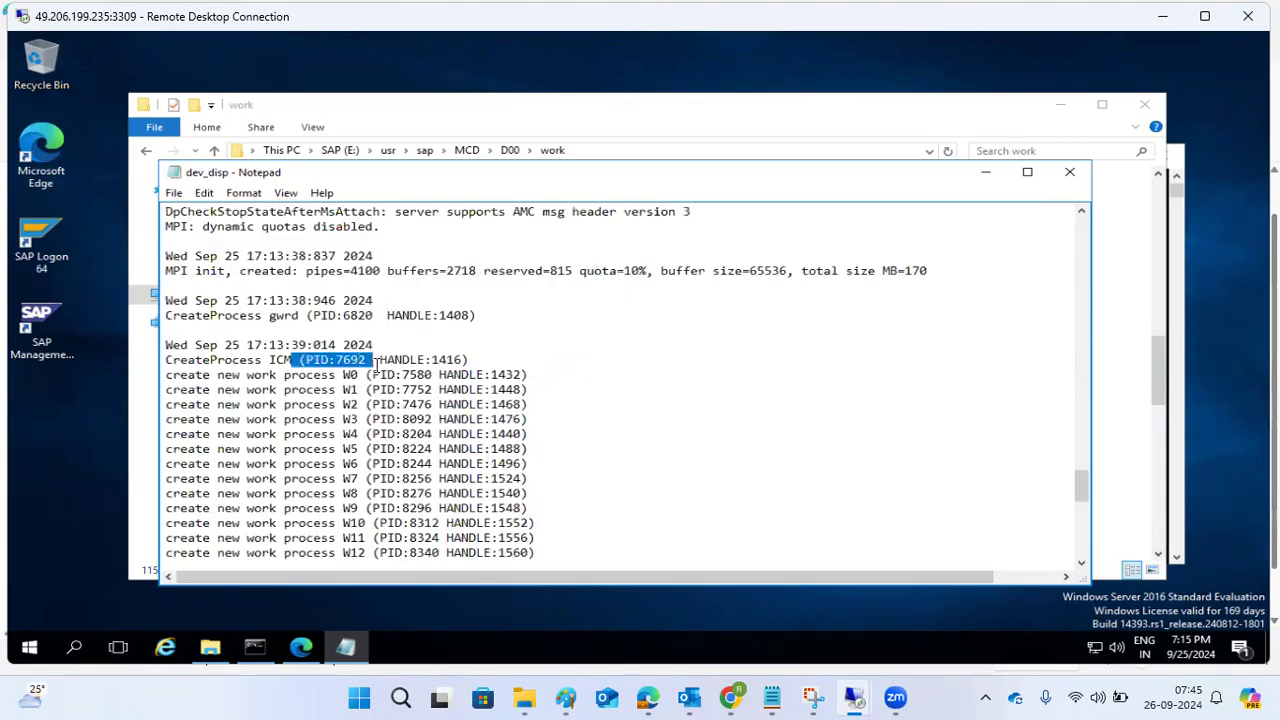
pyautogui.scroll(6, 375, 365)
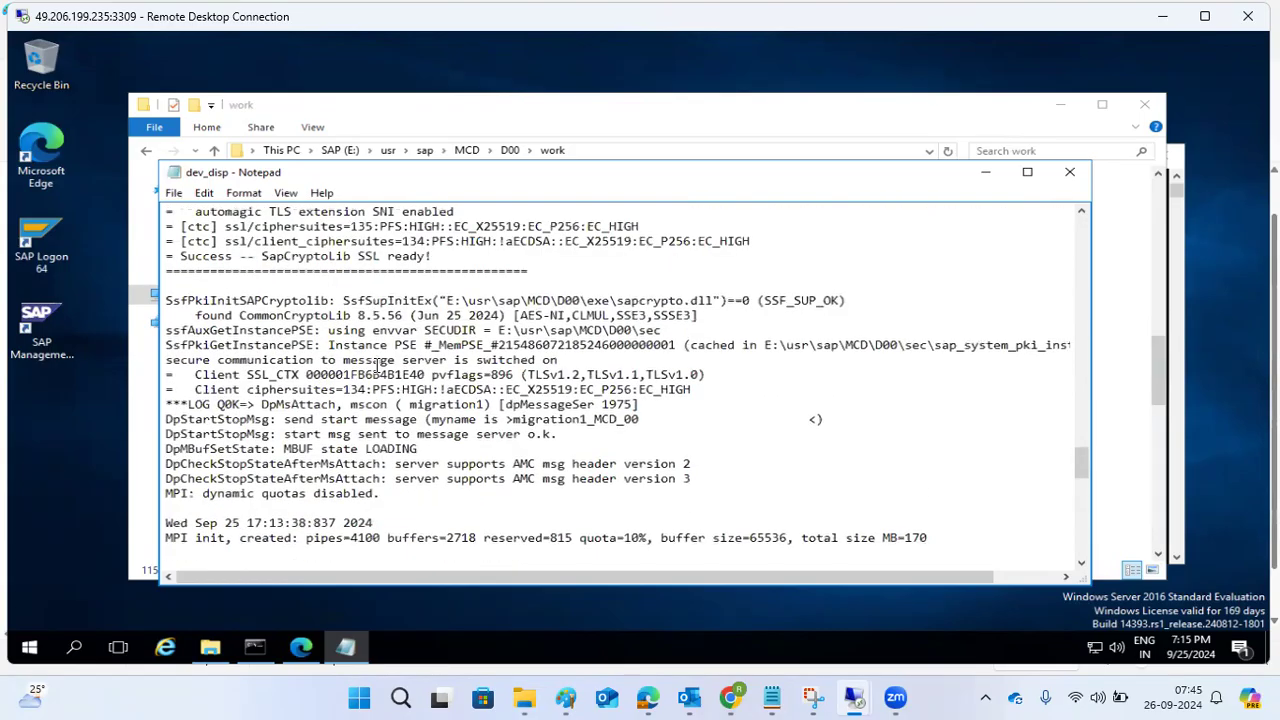
pyautogui.moveTo(233, 352); pyautogui.dragTo(367, 383)
pyautogui.scroll(12, 398, 322)
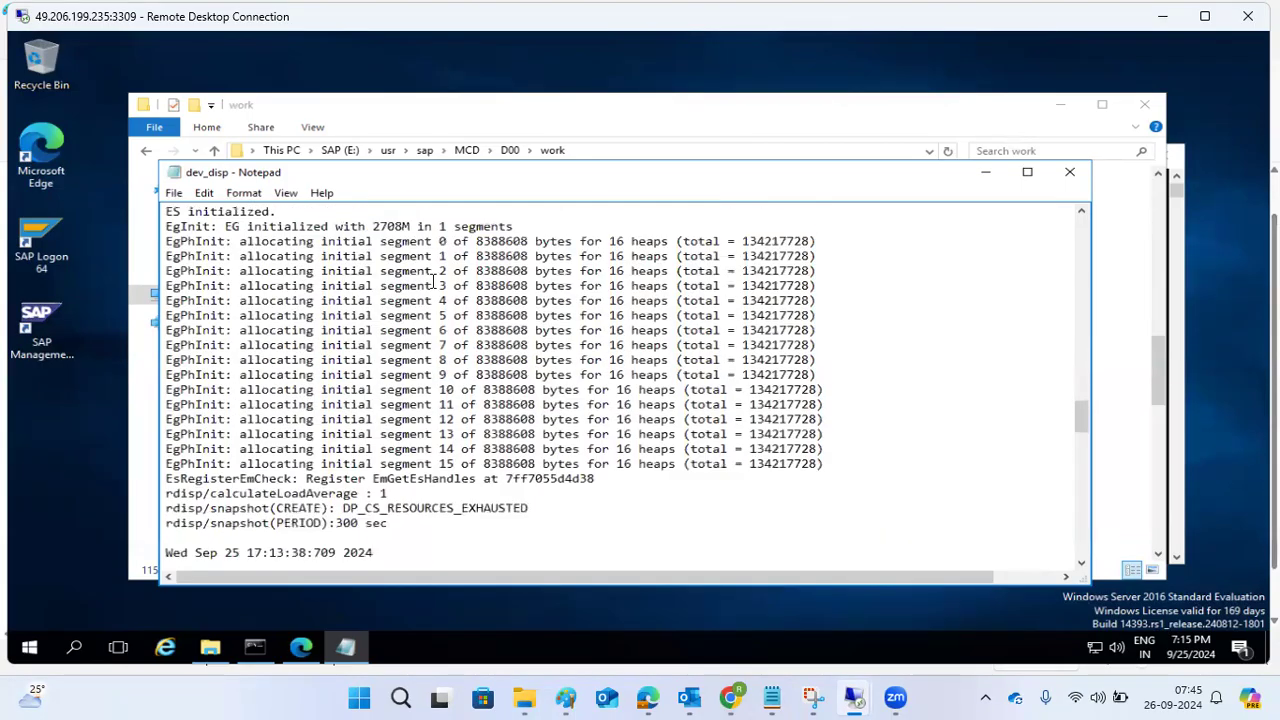
pyautogui.click(1069, 172)
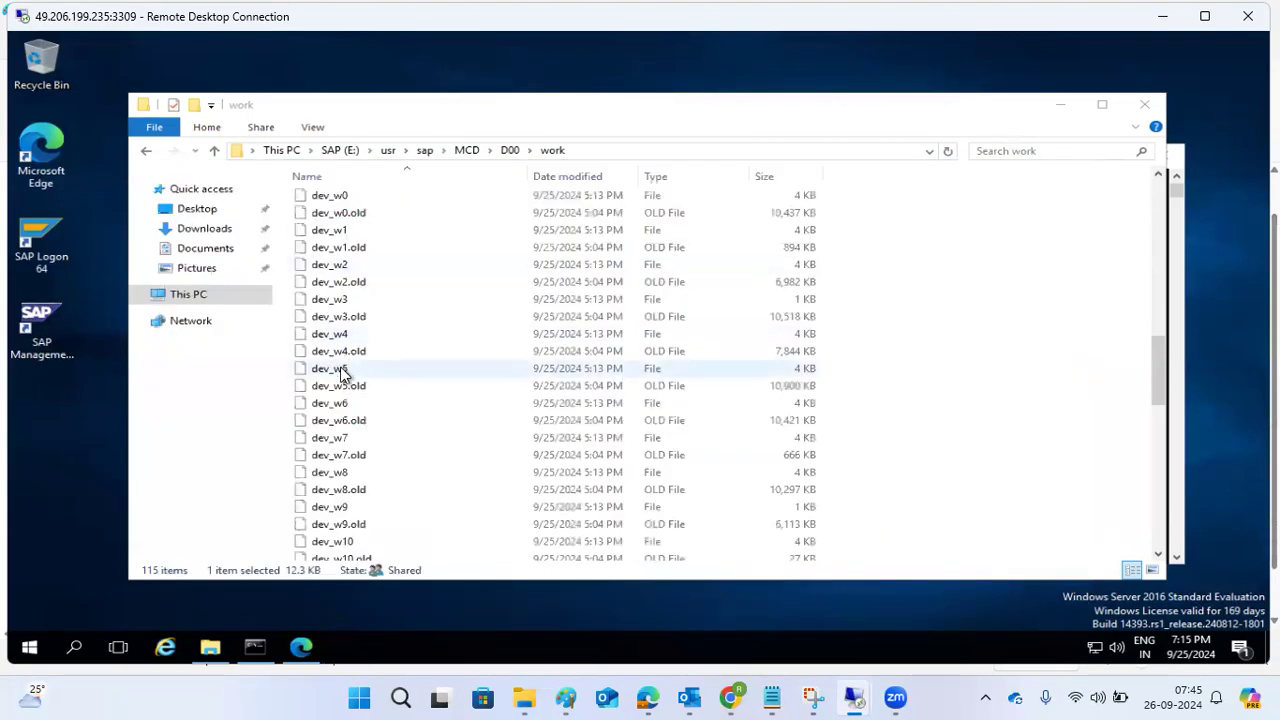
# Step: Open the dev_w3 work process trace in Notepad, read it through to its latest entries, and close it
pyautogui.doubleClick(336, 302)
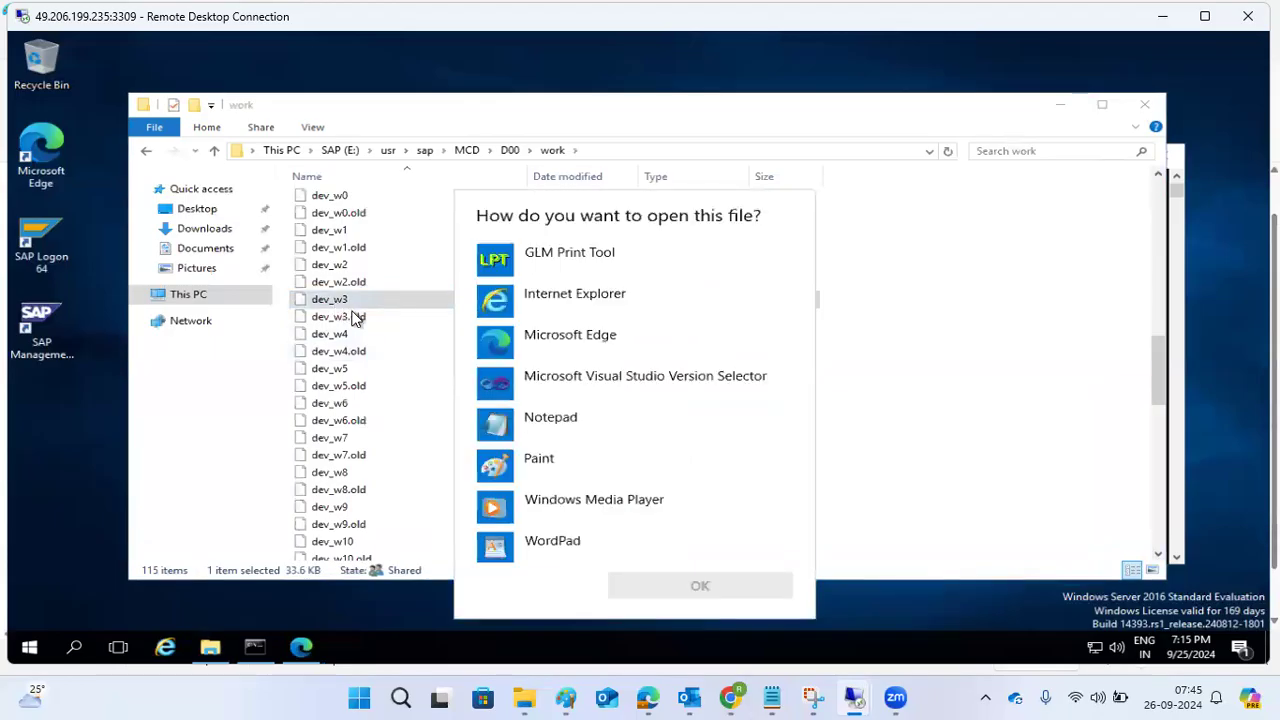
pyautogui.click(510, 443)
pyautogui.doubleClick(510, 440)
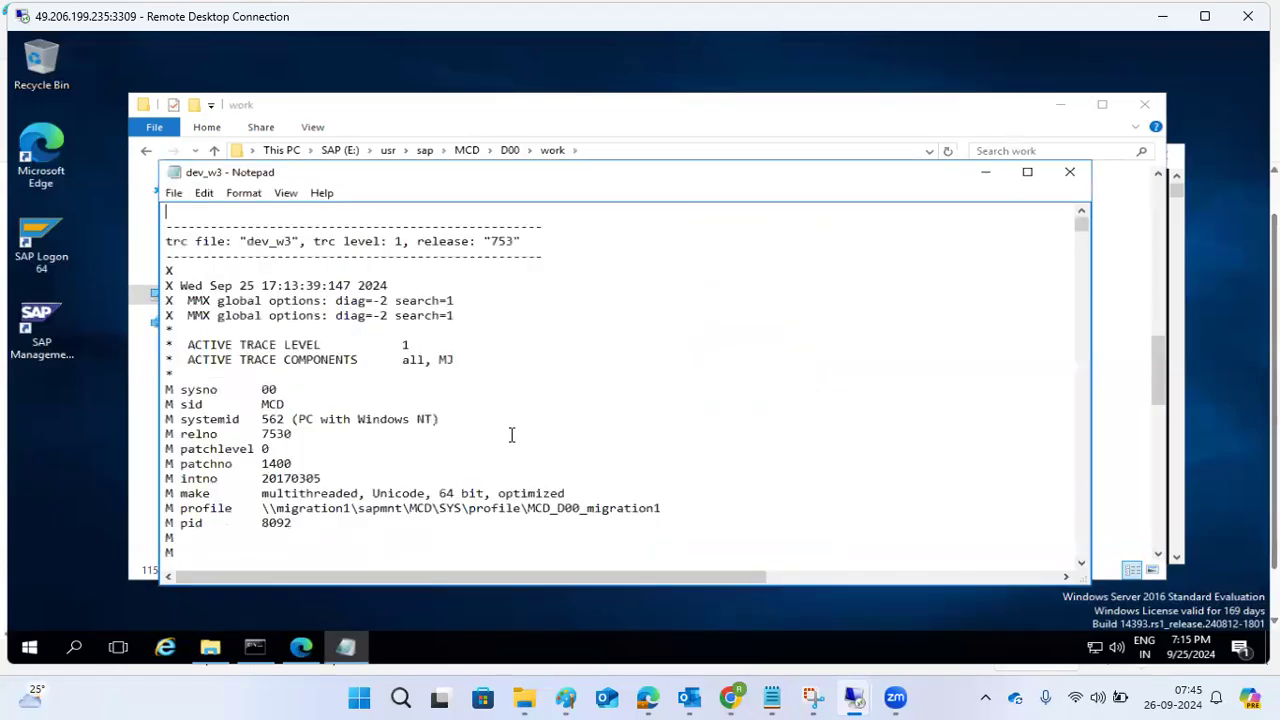
pyautogui.moveTo(228, 242); pyautogui.dragTo(271, 248)
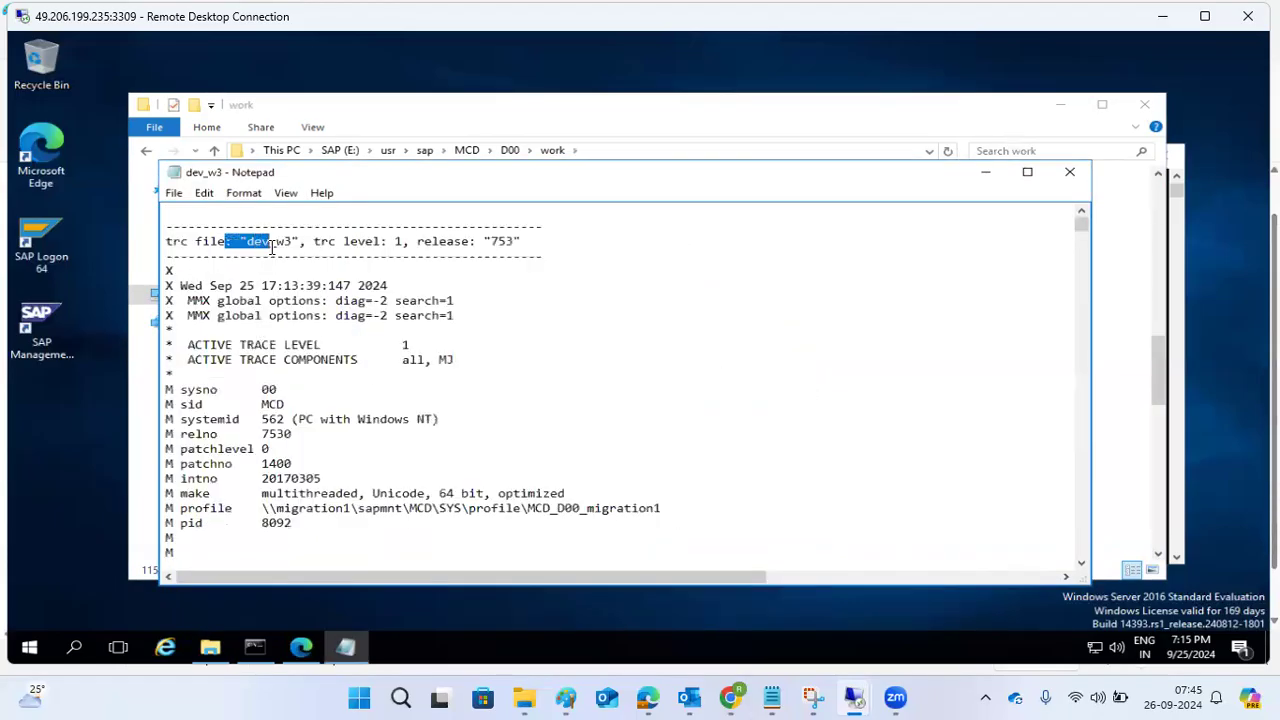
pyautogui.scroll(-5, 478, 418)
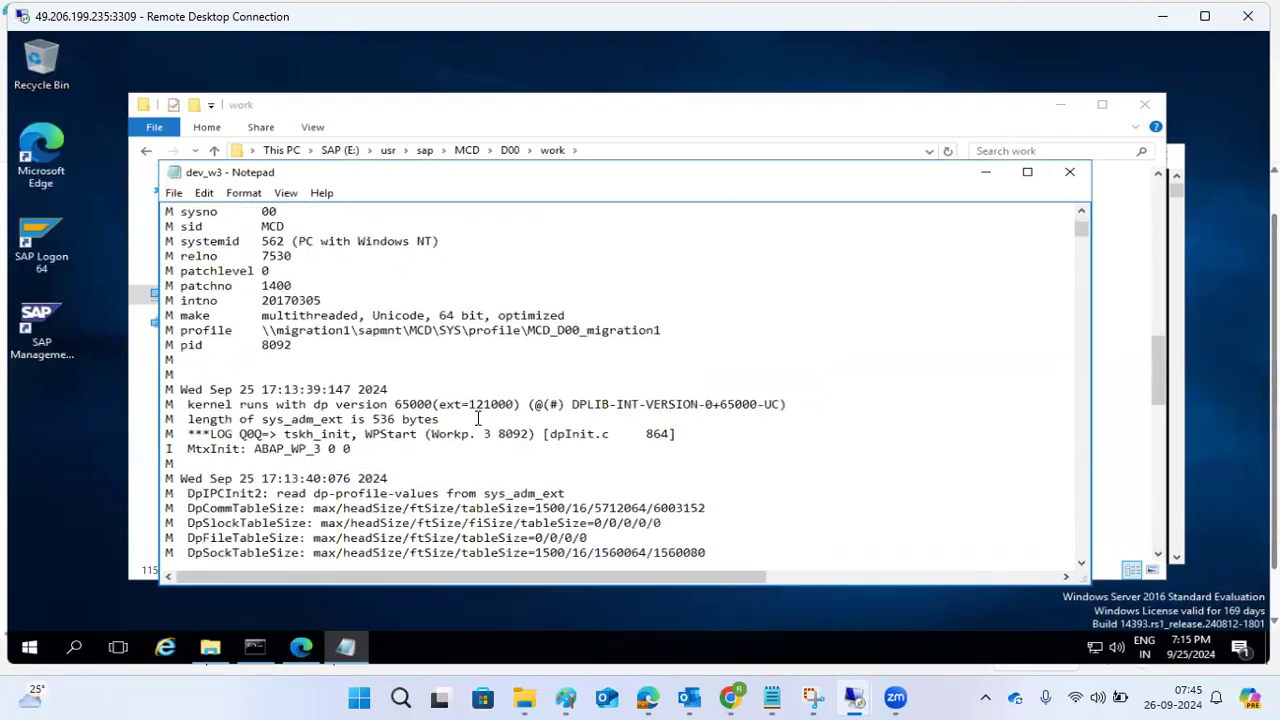
pyautogui.scroll(-15, 478, 418)
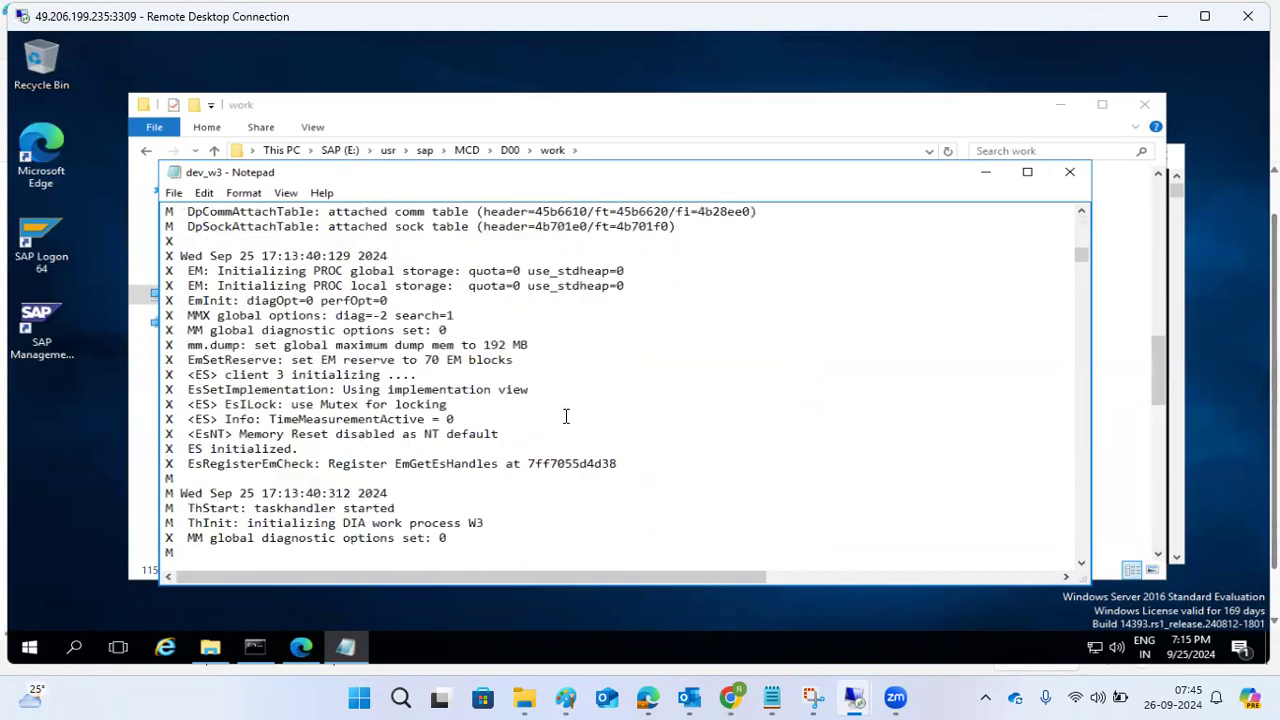
pyautogui.moveTo(1077, 256); pyautogui.dragTo(1088, 566)
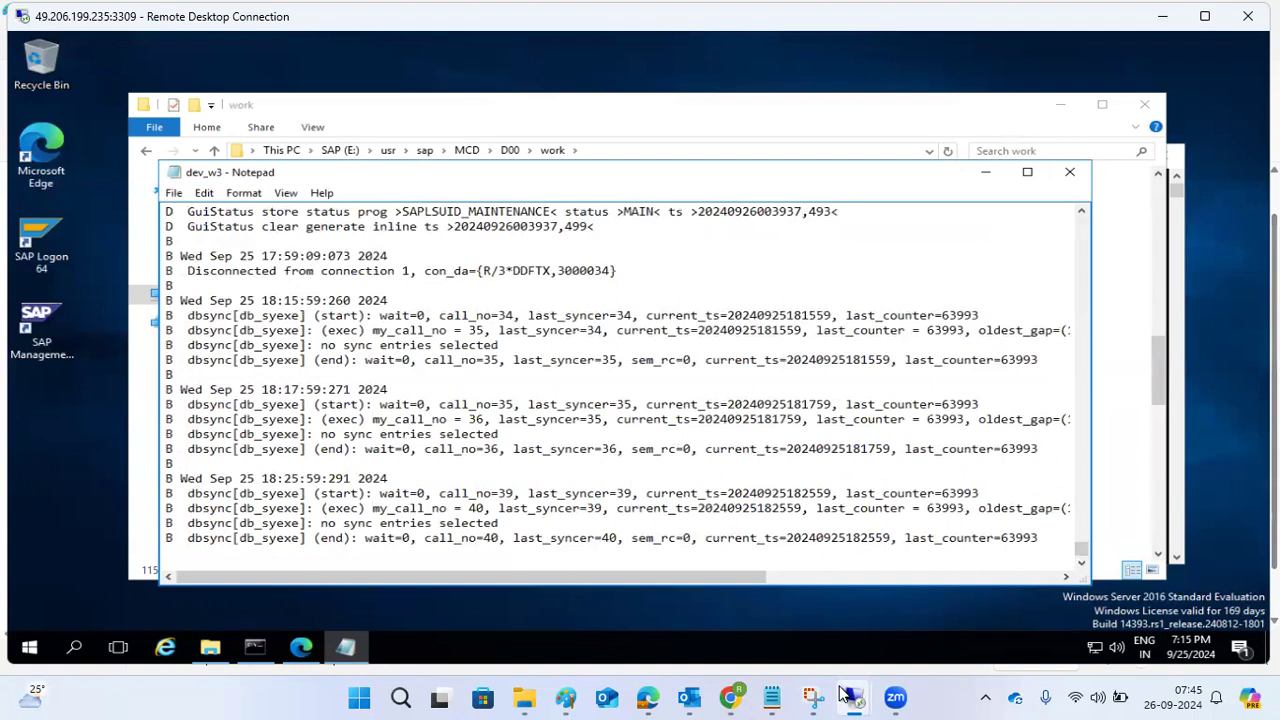
pyautogui.moveTo(855, 694)
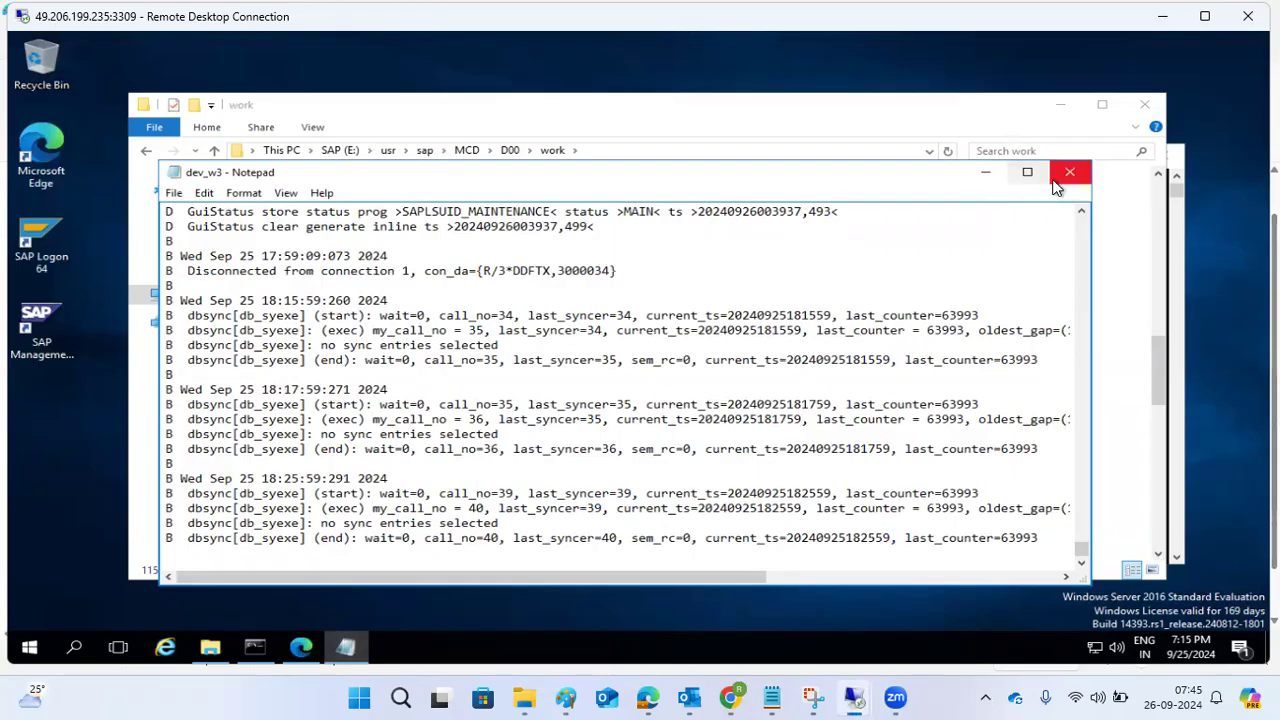
pyautogui.click(1069, 172)
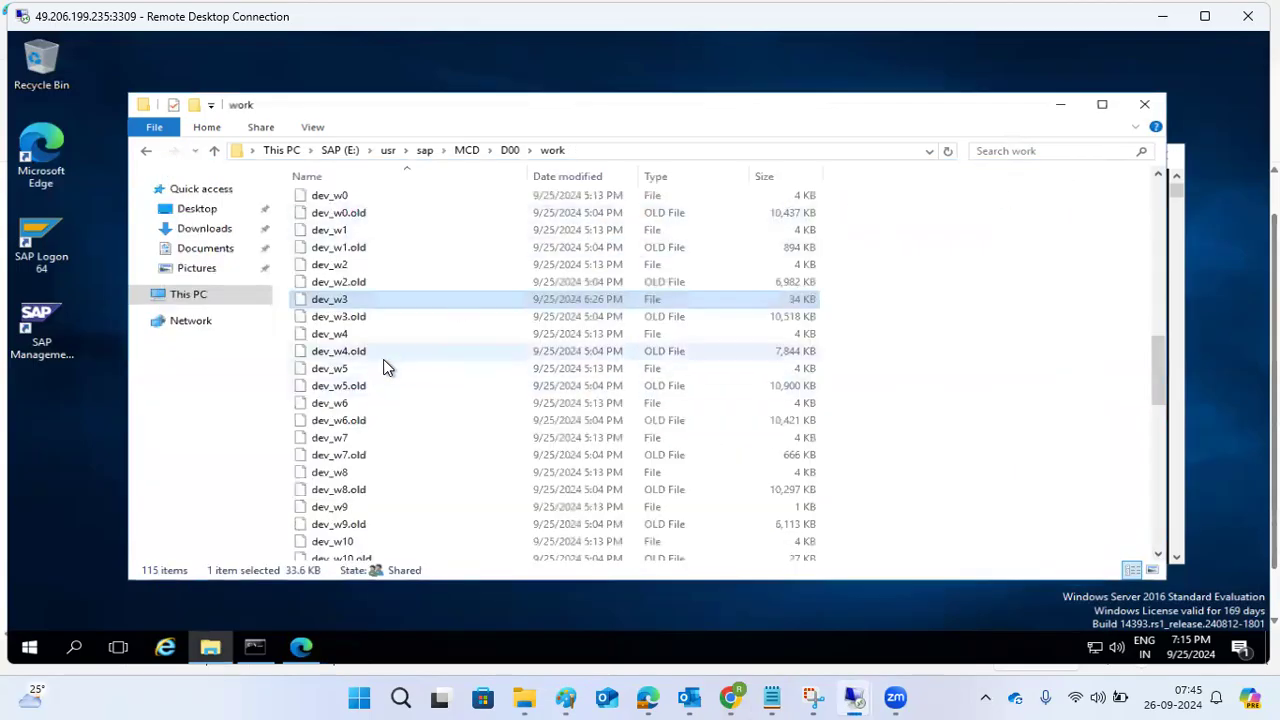
# Step: Look through the work folder's dispatcher, ICM, RFC and work process traces, gateway logs, and sapstart and stderr files
pyautogui.scroll(-7, 386, 366)
pyautogui.scroll(-3, 386, 366)
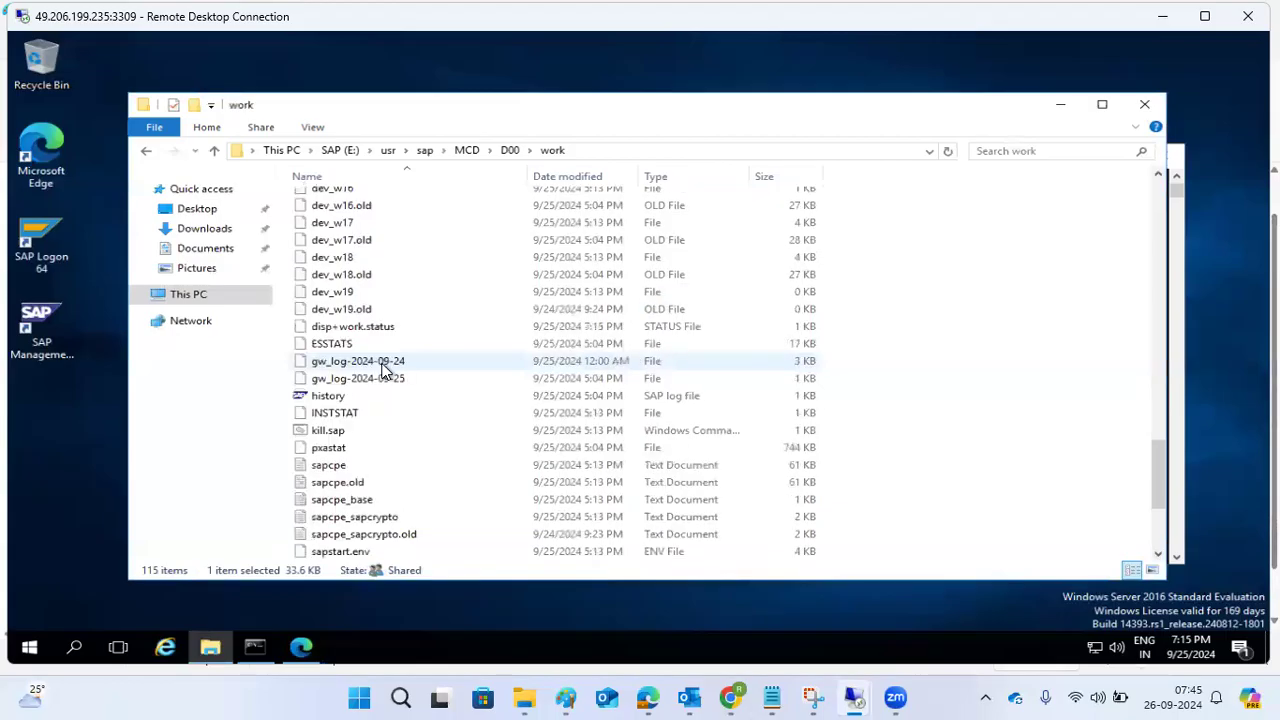
pyautogui.scroll(20, 386, 366)
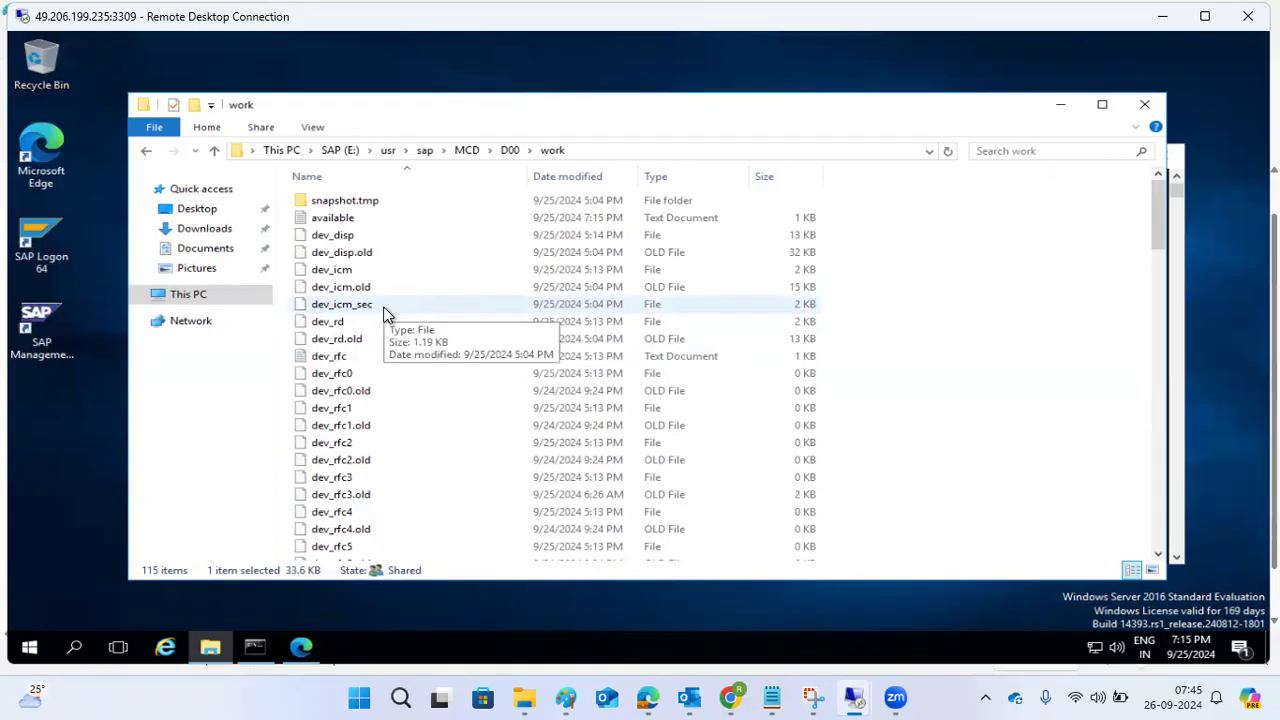
pyautogui.scroll(-20, 385, 312)
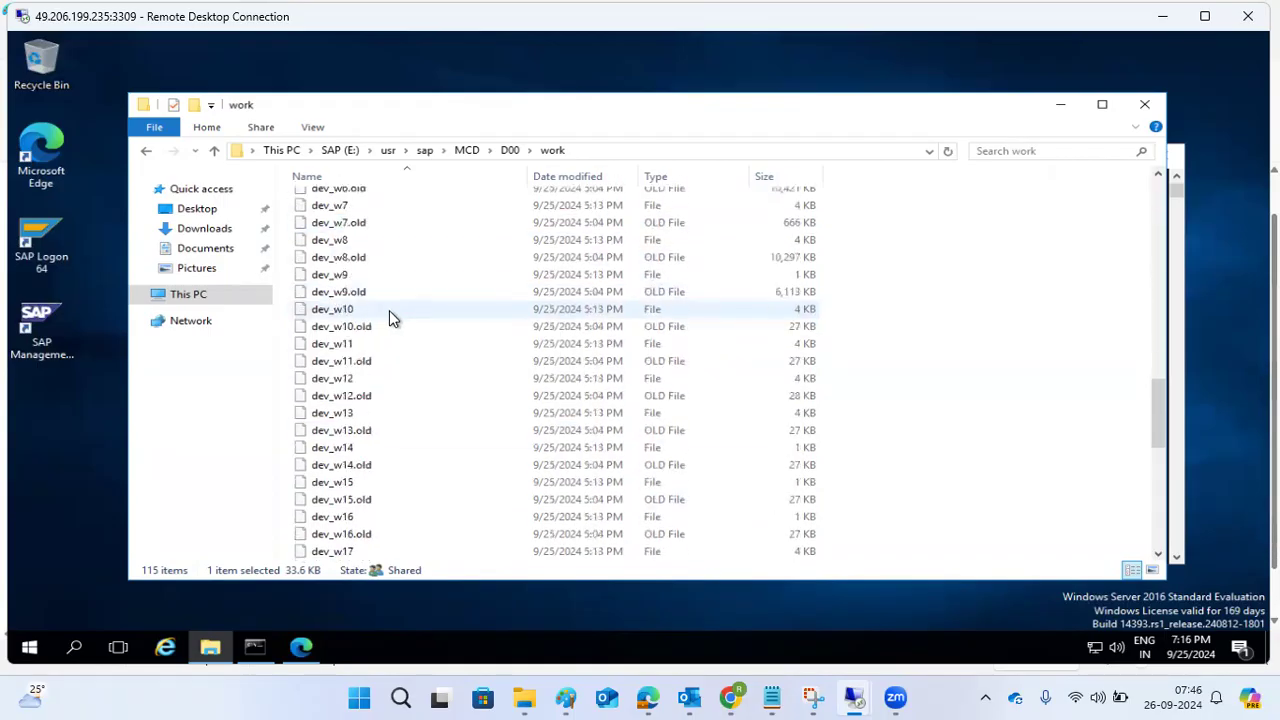
pyautogui.scroll(-3, 389, 310)
pyautogui.scroll(20, 390, 309)
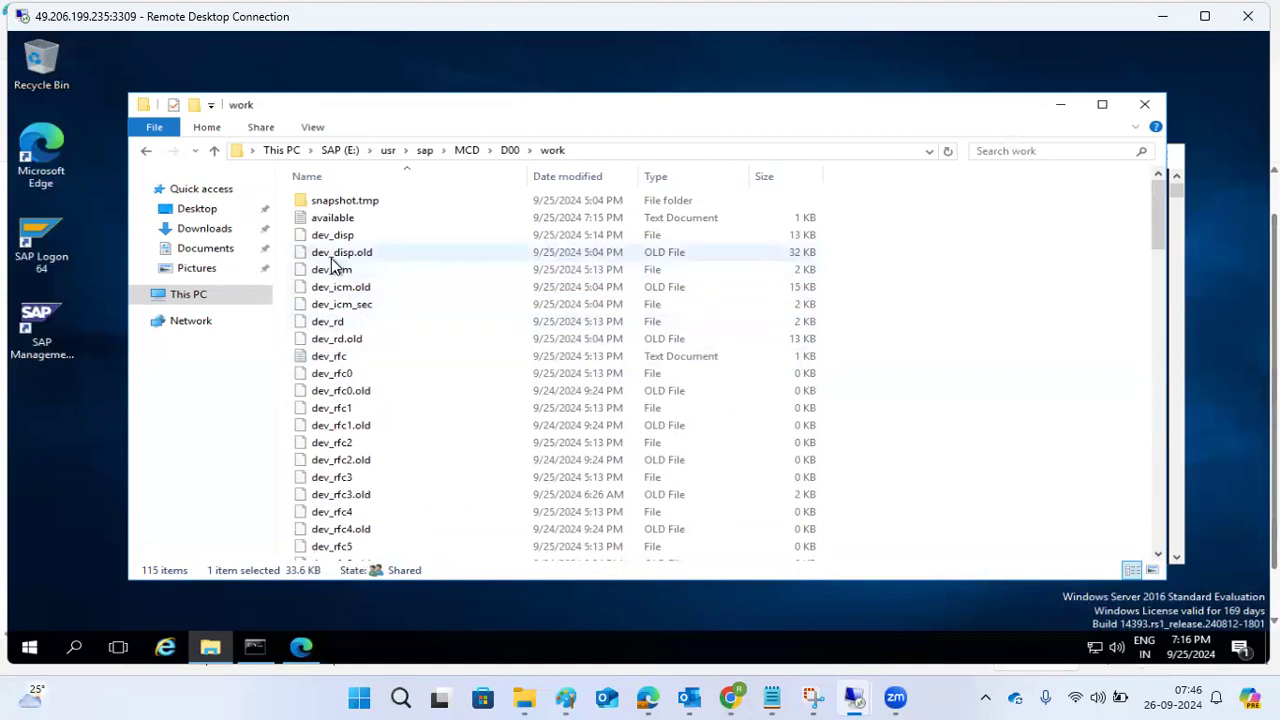
pyautogui.scroll(-20, 345, 435)
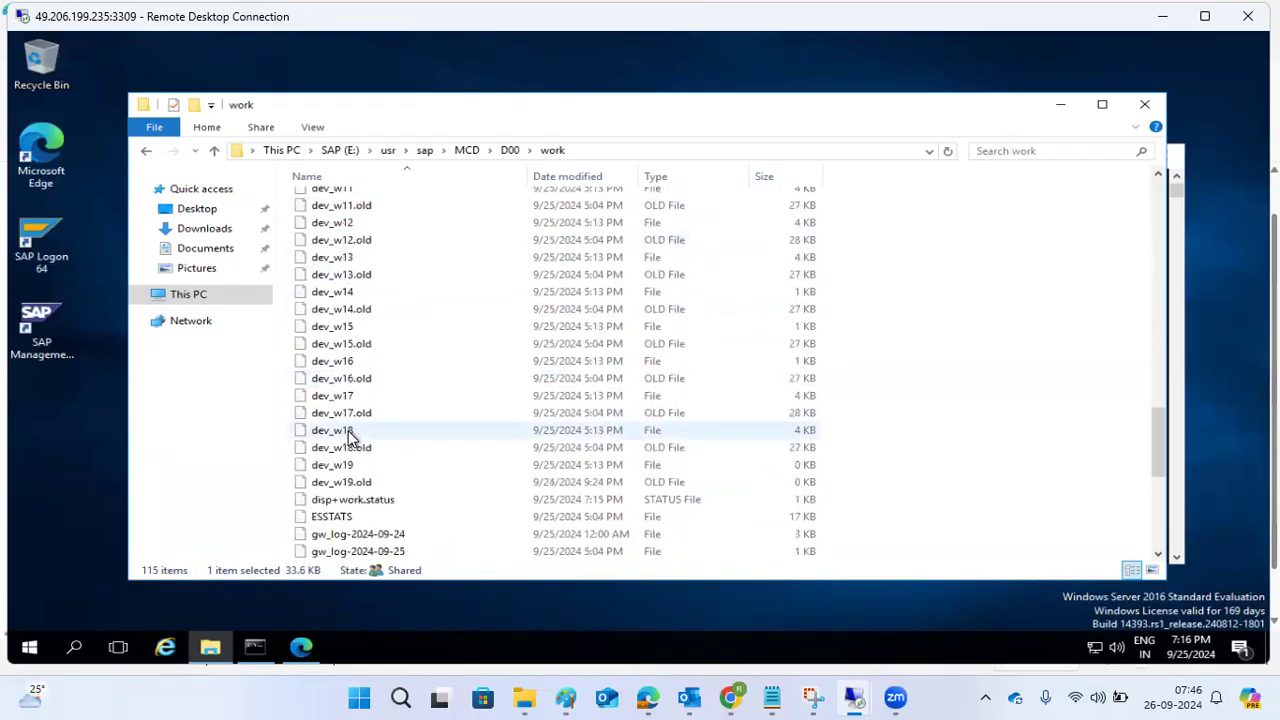
pyautogui.scroll(-2, 347, 432)
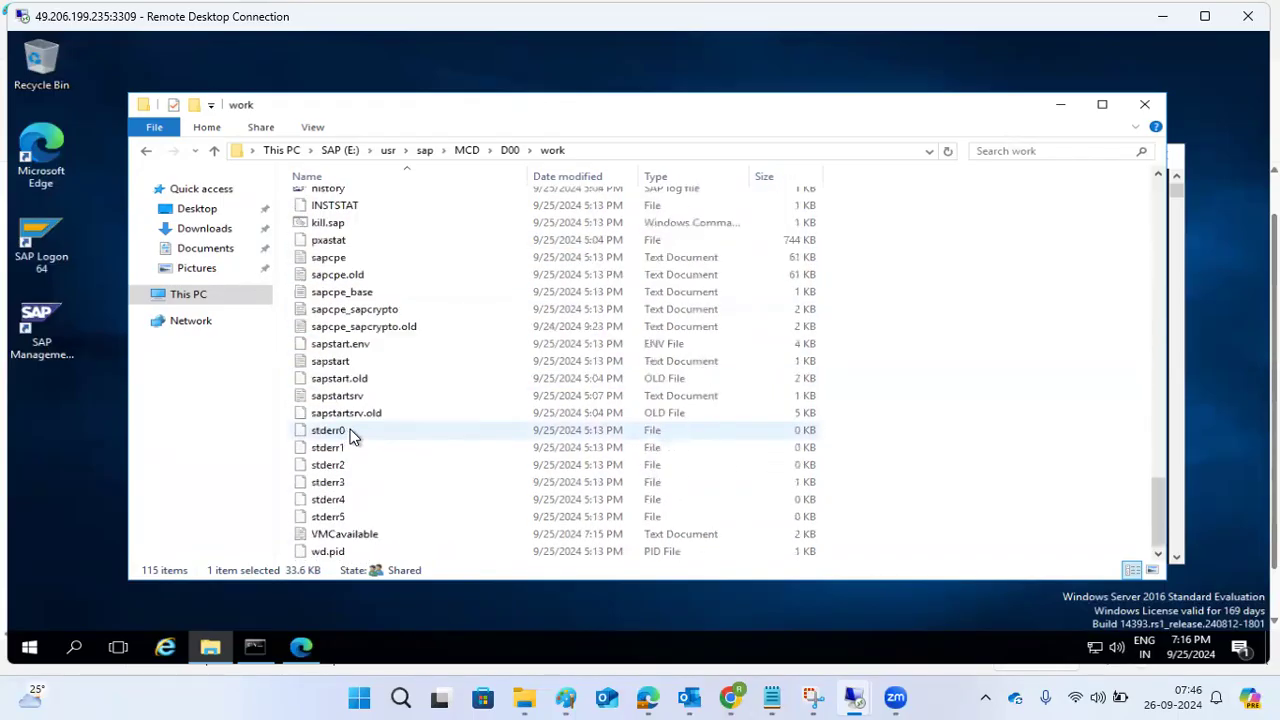
pyautogui.scroll(5, 345, 420)
pyautogui.scroll(4, 338, 340)
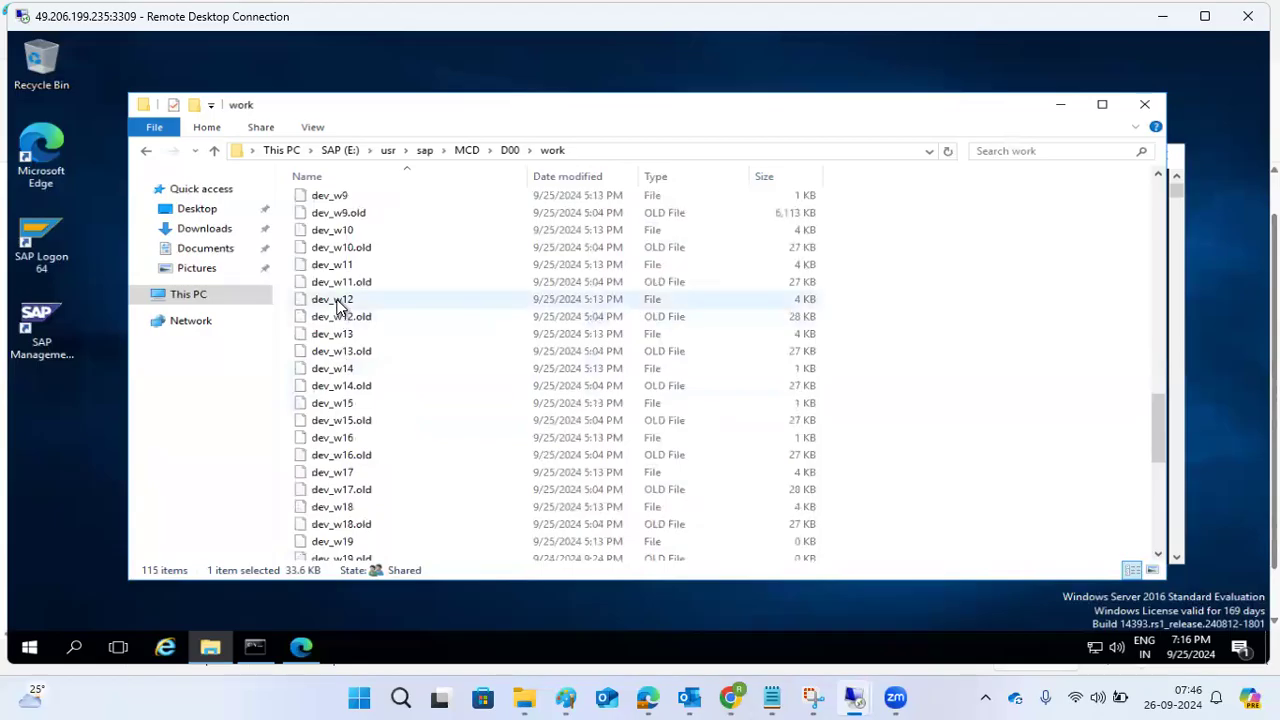
pyautogui.scroll(13, 338, 304)
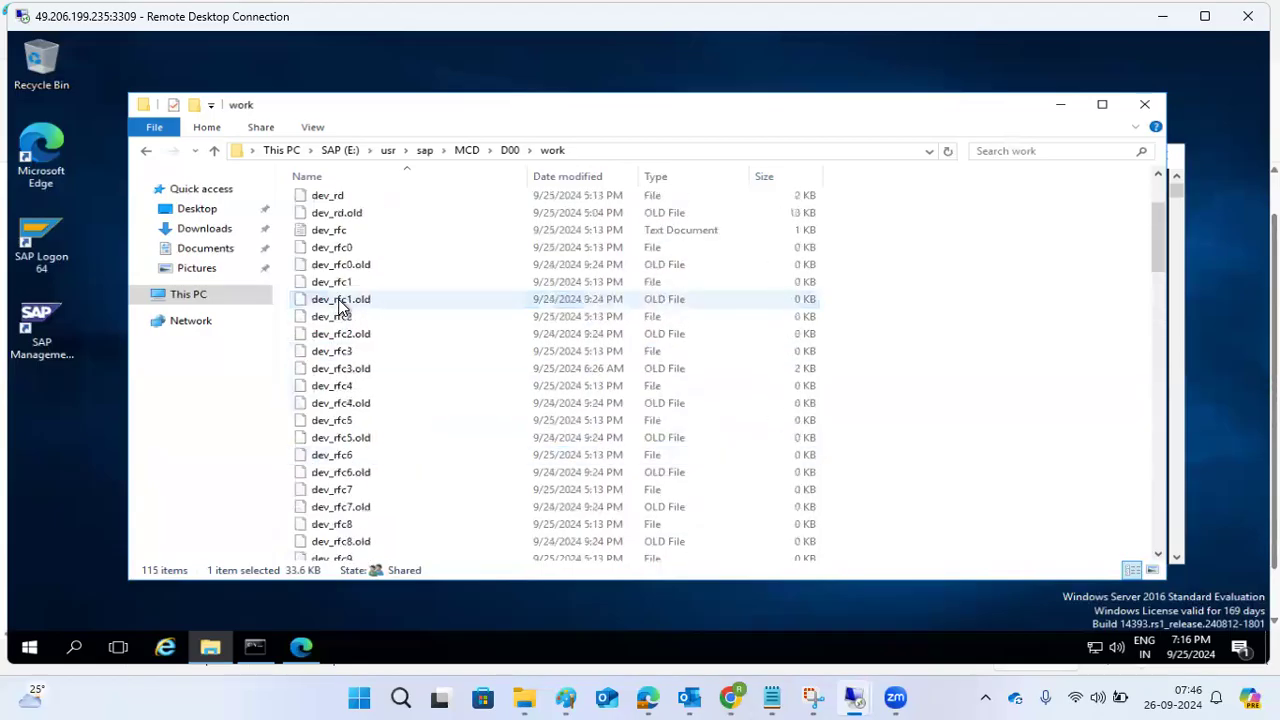
pyautogui.scroll(3, 340, 305)
# Step: Open the dev_w2 work process trace in Notepad and read it from the system details to the database feature settings
pyautogui.scroll(-15, 337, 323)
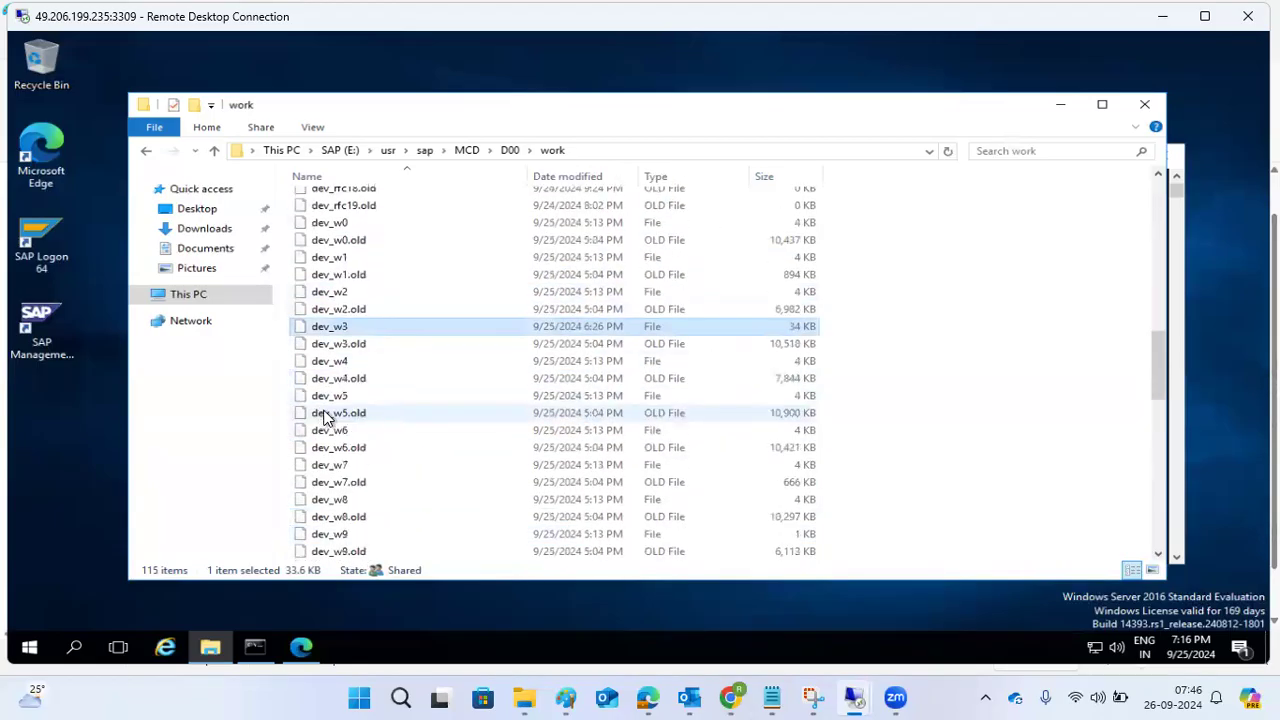
pyautogui.click(326, 293)
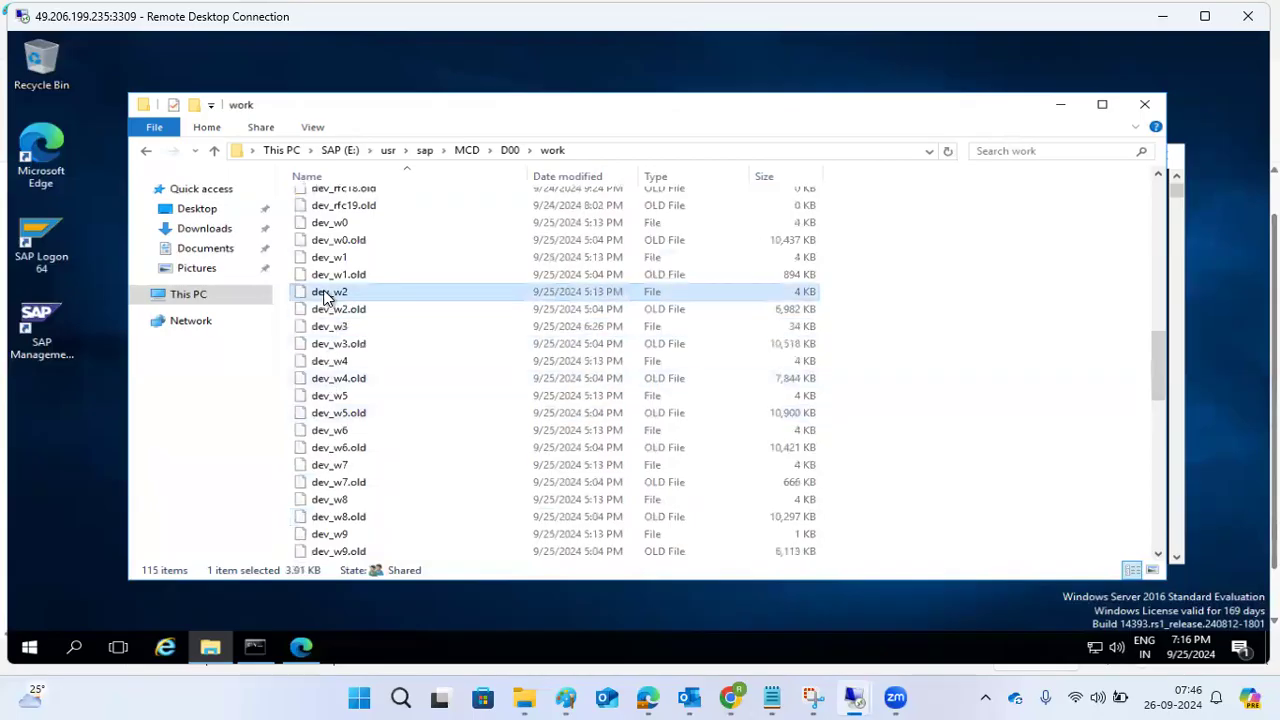
pyautogui.doubleClick(326, 295)
pyautogui.doubleClick(539, 425)
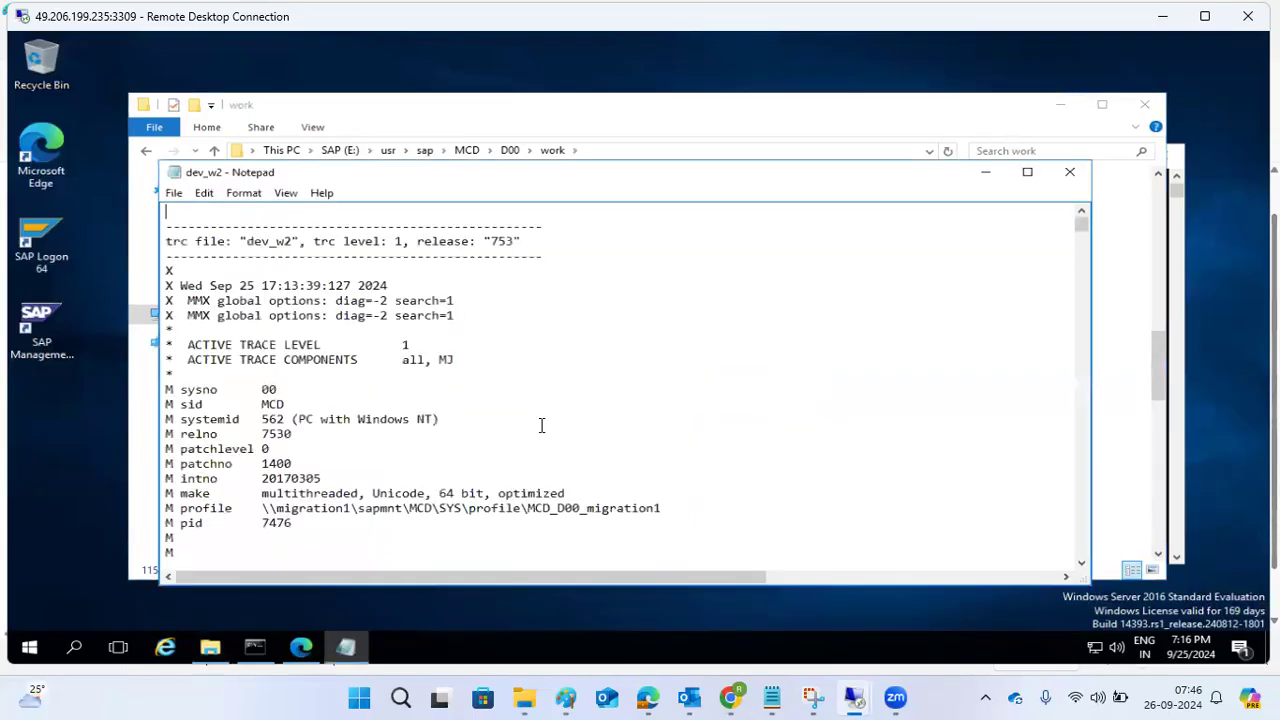
pyautogui.scroll(-20, 541, 425)
pyautogui.scroll(-20, 541, 433)
pyautogui.scroll(-15, 541, 433)
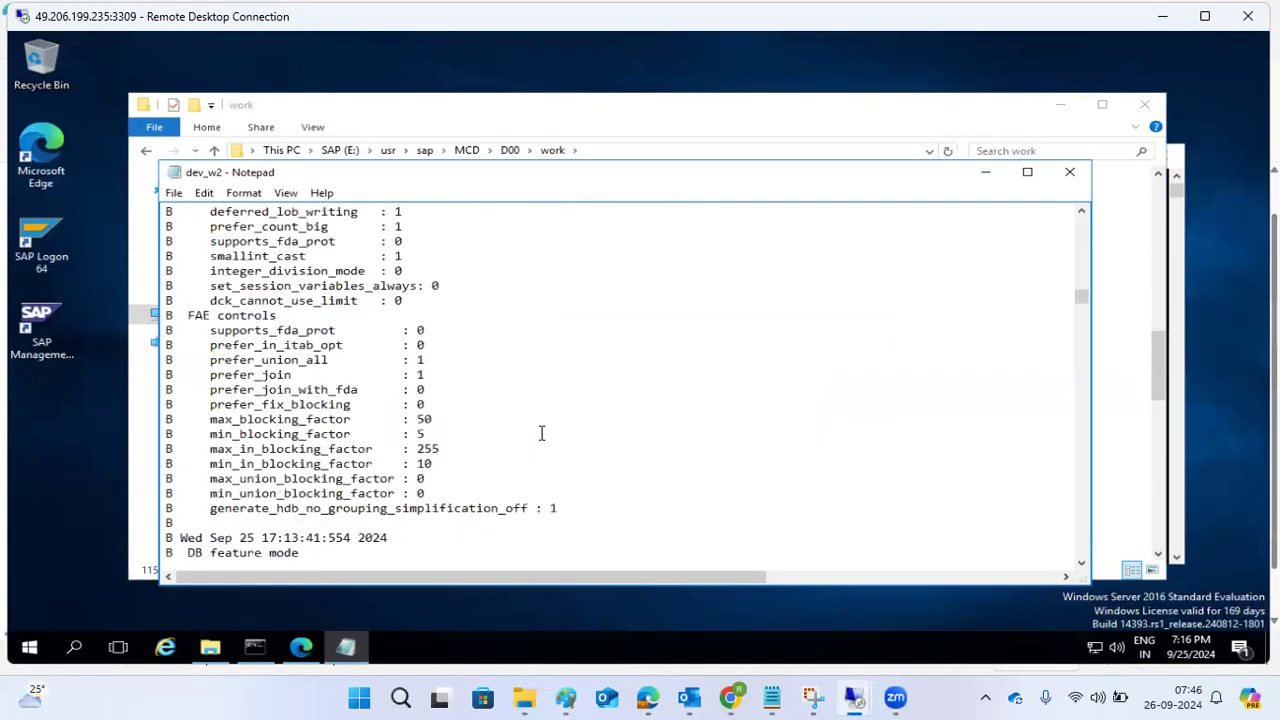
# Step: Read dev_w2's buffer initialization, buffer synchronisation and later enqueue entries, and close the trace file
pyautogui.scroll(-20, 541, 433)
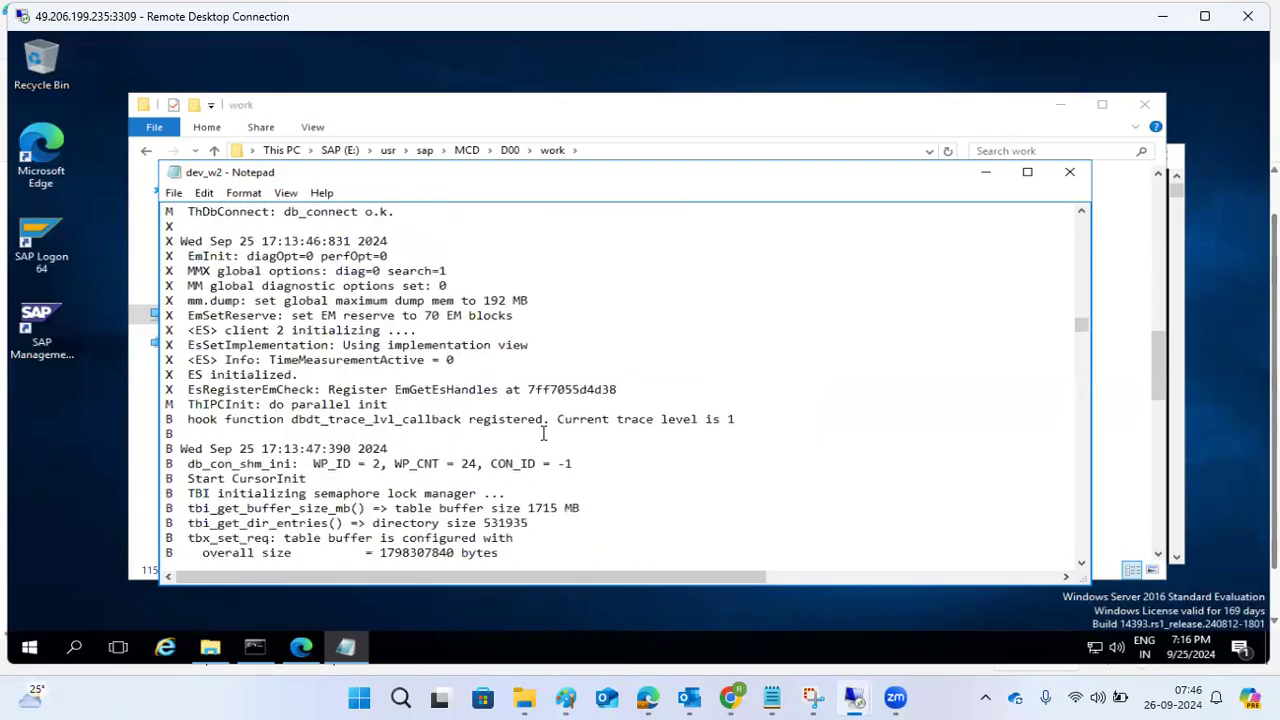
pyautogui.scroll(-15, 543, 433)
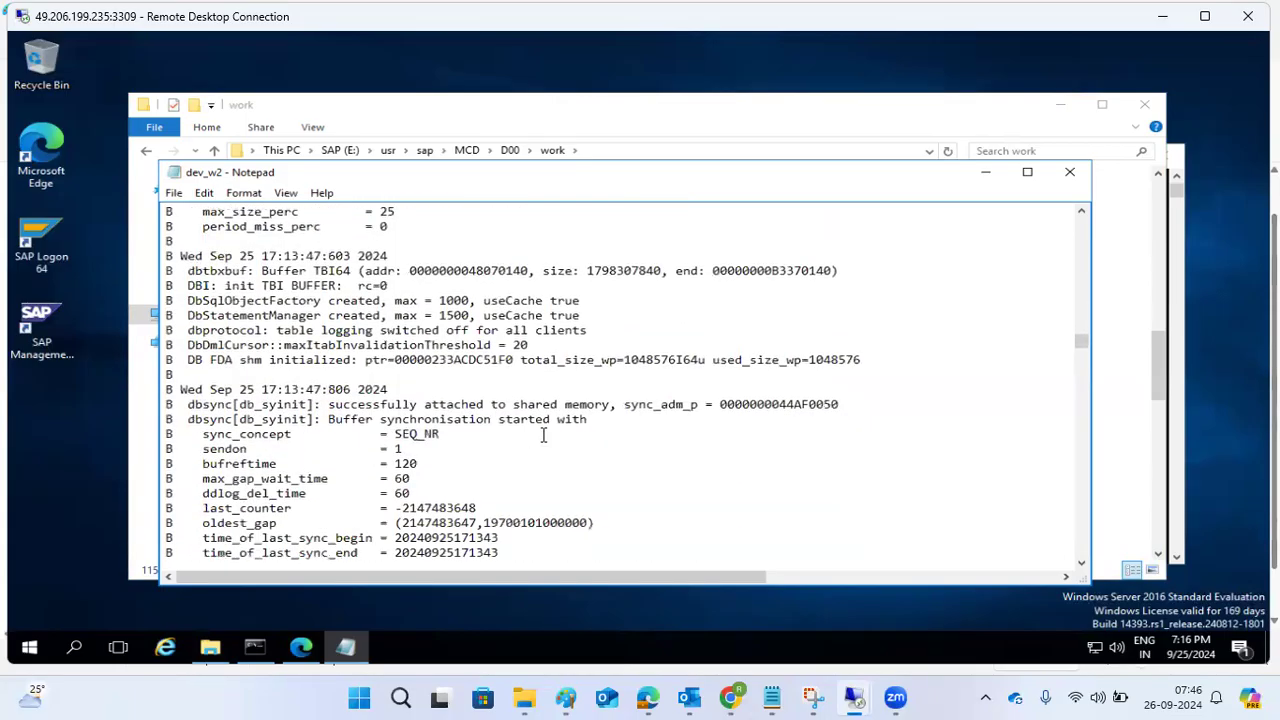
pyautogui.scroll(-20, 543, 435)
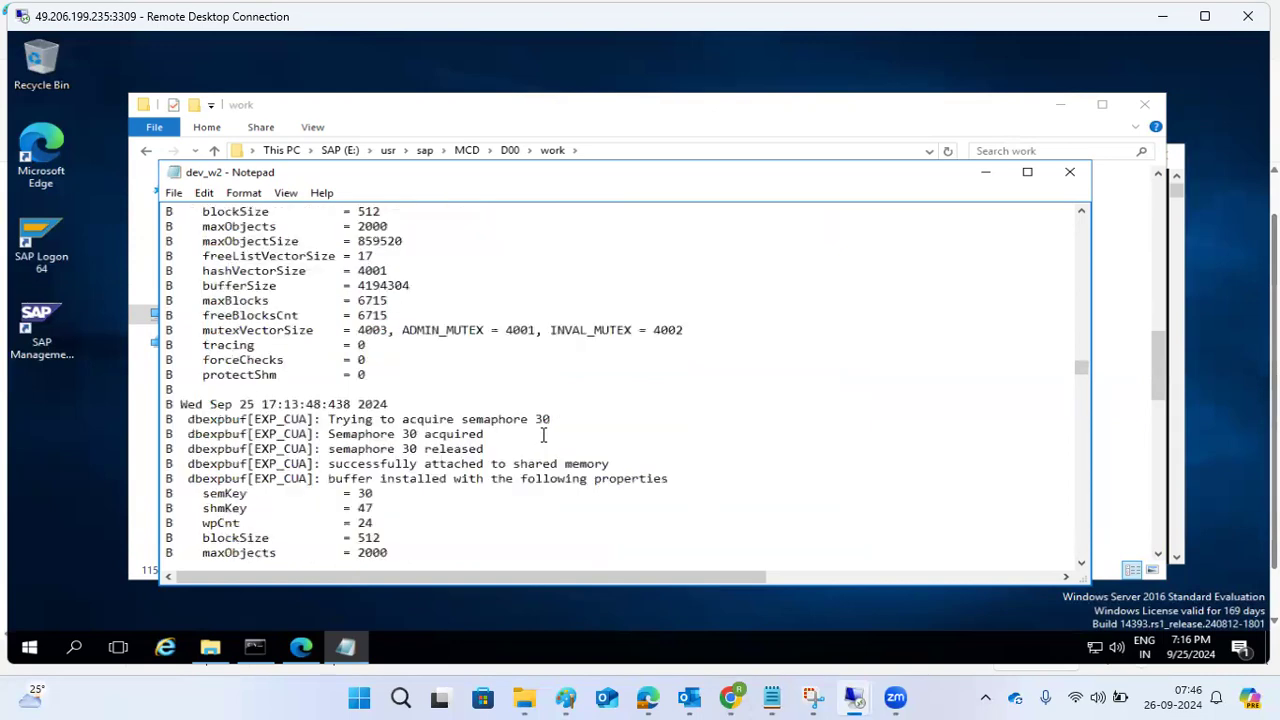
pyautogui.scroll(-5, 543, 437)
pyautogui.moveTo(1077, 385); pyautogui.dragTo(1070, 530)
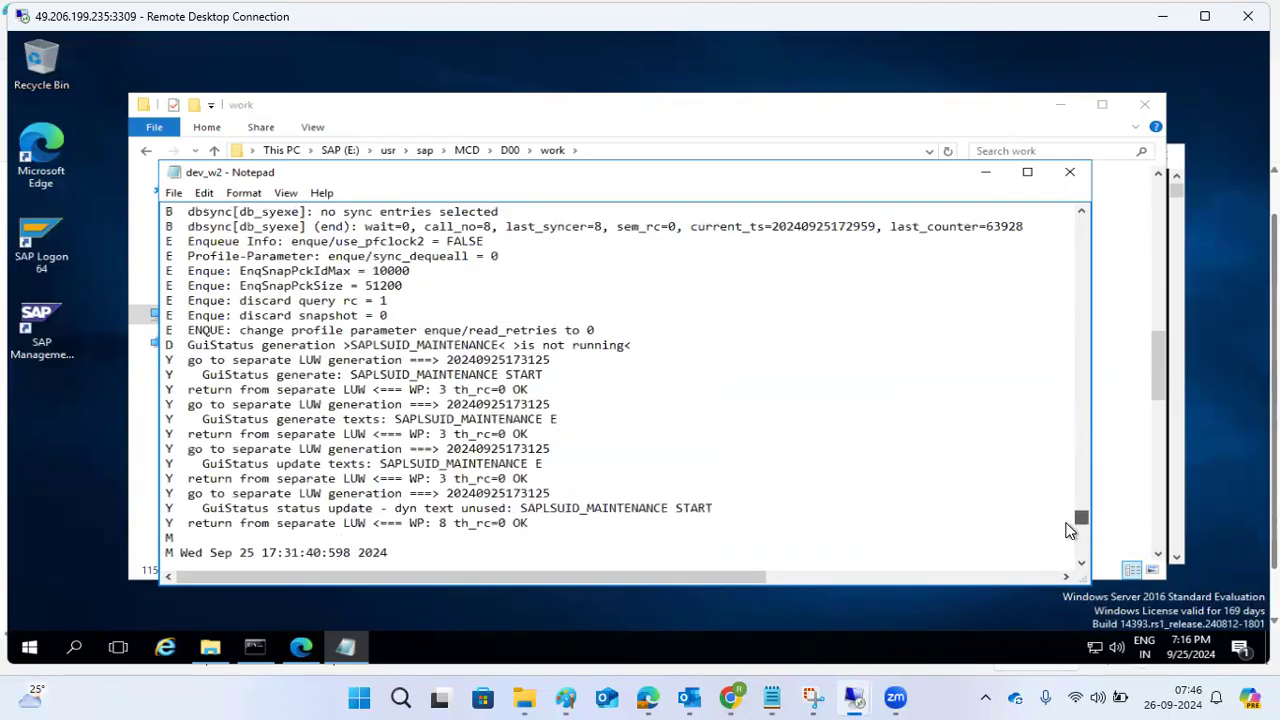
pyautogui.scroll(2, 1070, 530)
pyautogui.moveTo(1067, 522); pyautogui.dragTo(1082, 293)
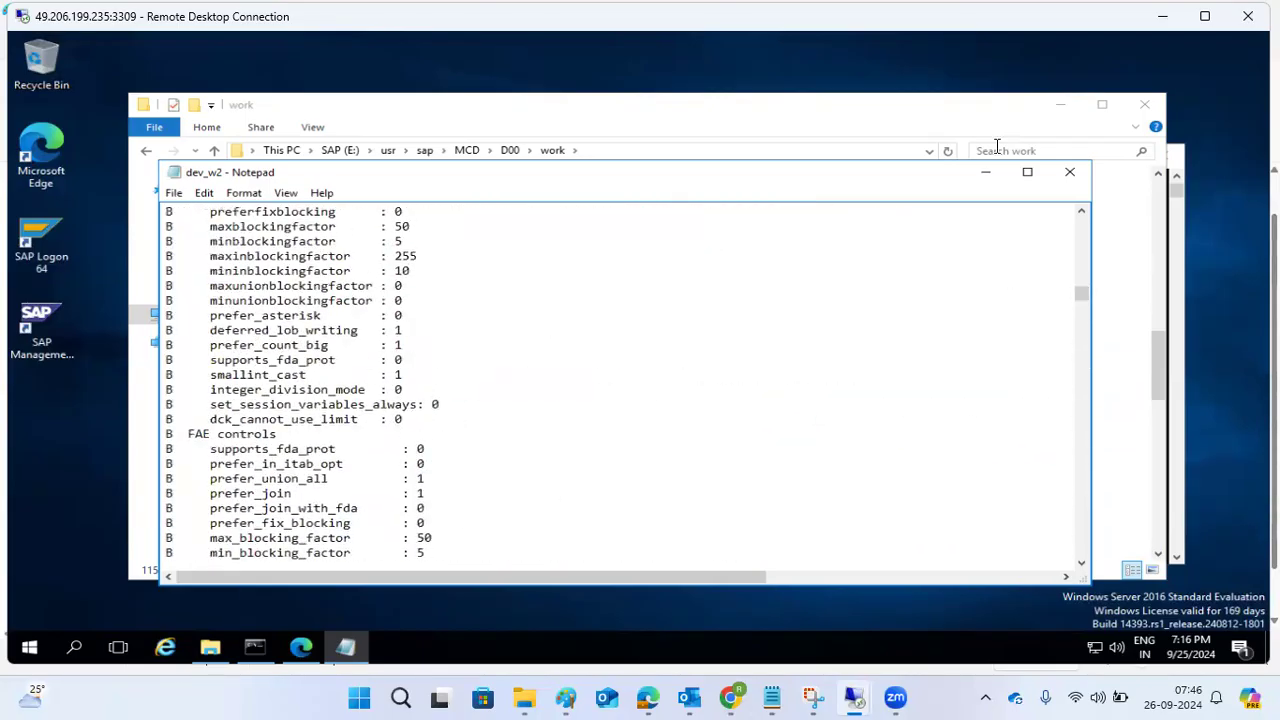
pyautogui.click(1069, 172)
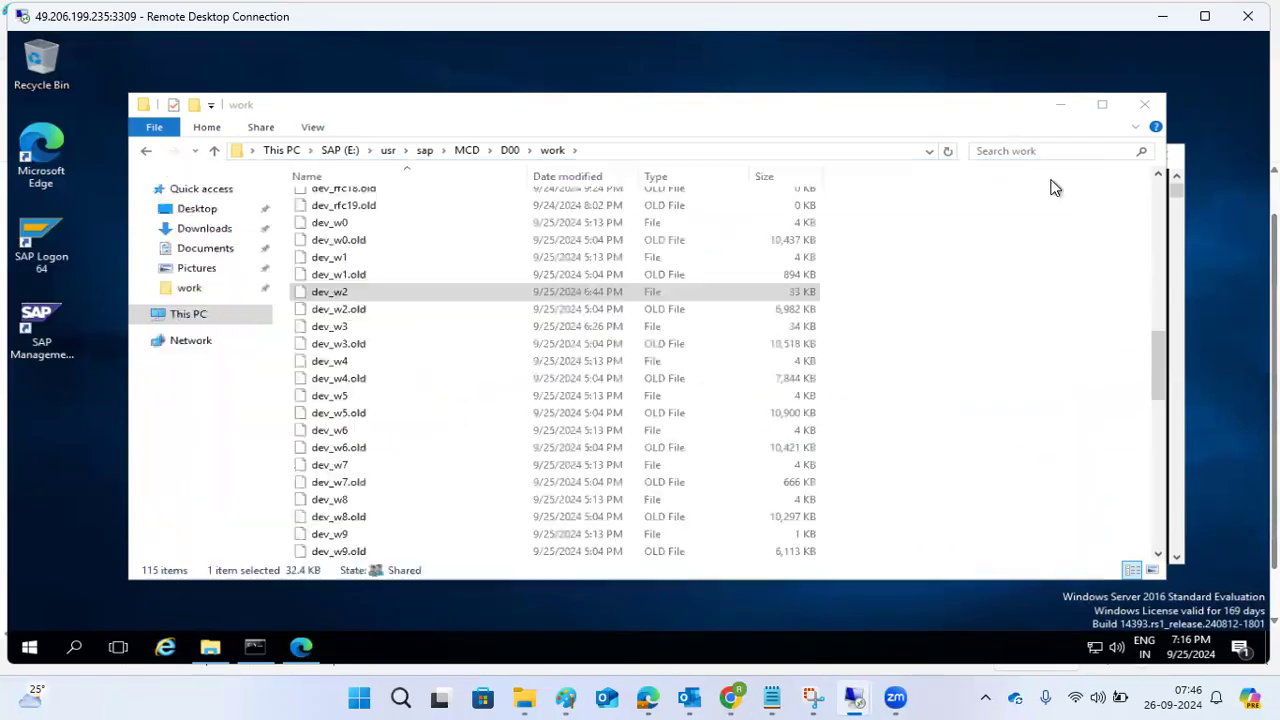
# Step: Go up to the MCD folder, look at the ASCS01 instance's subfolders, and open its work folder
pyautogui.click(509, 151)
pyautogui.click(467, 151)
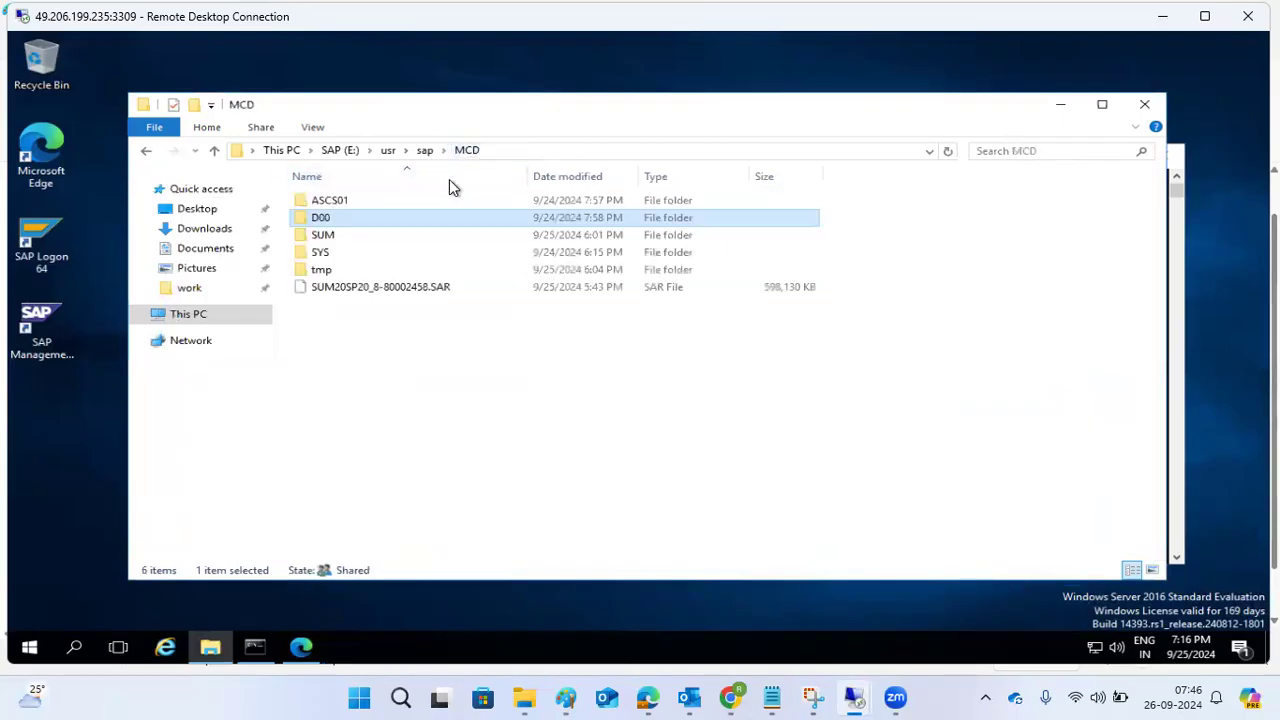
pyautogui.click(336, 203)
pyautogui.doubleClick(336, 203)
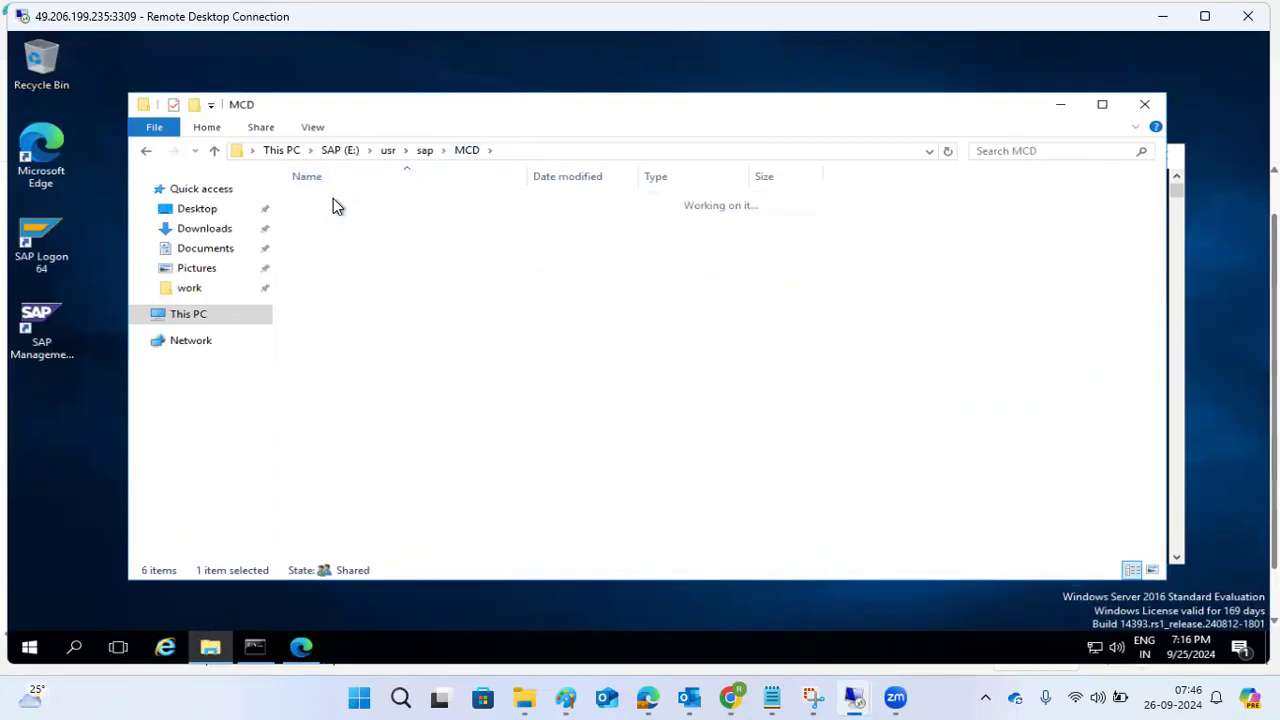
pyautogui.click(326, 276)
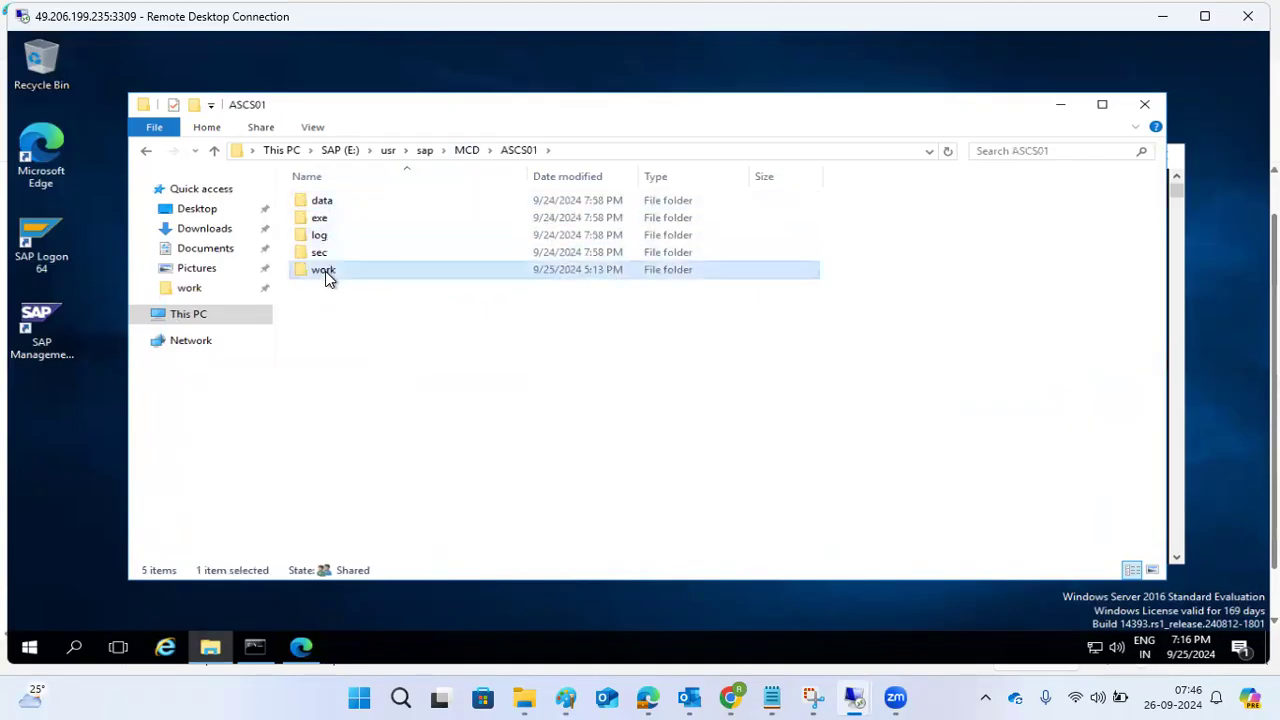
pyautogui.click(327, 213)
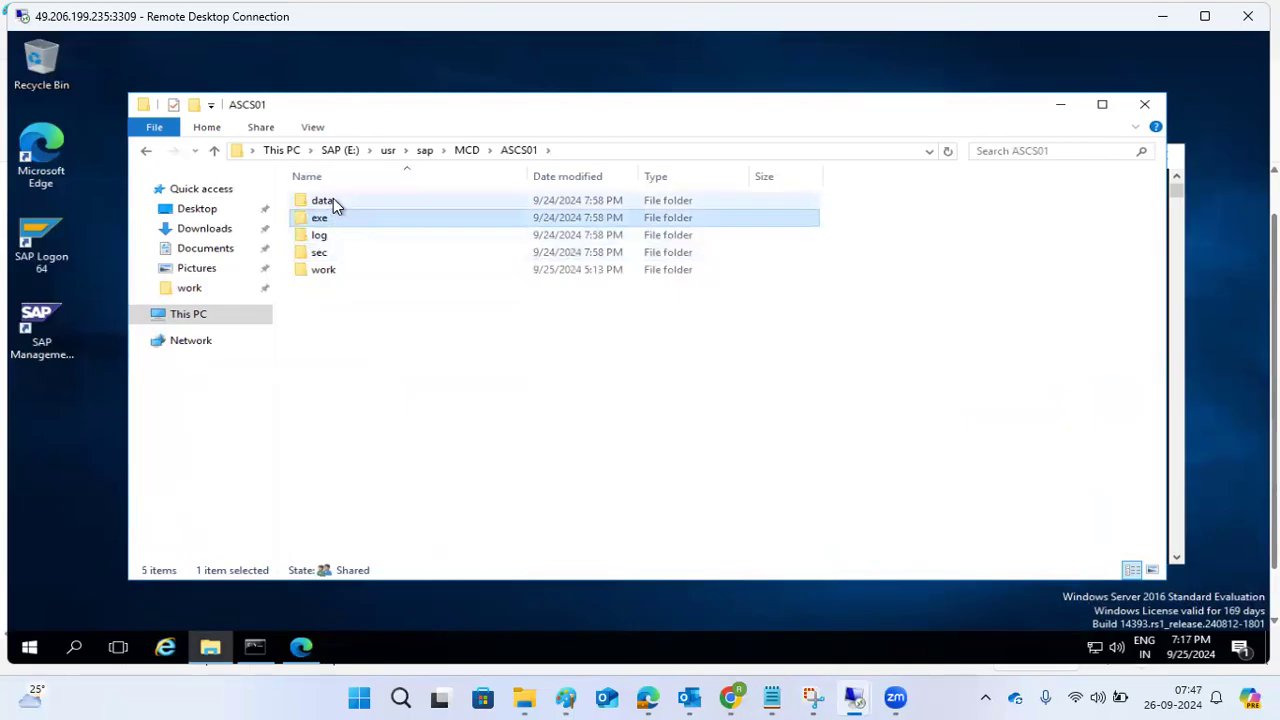
pyautogui.doubleClick(329, 272)
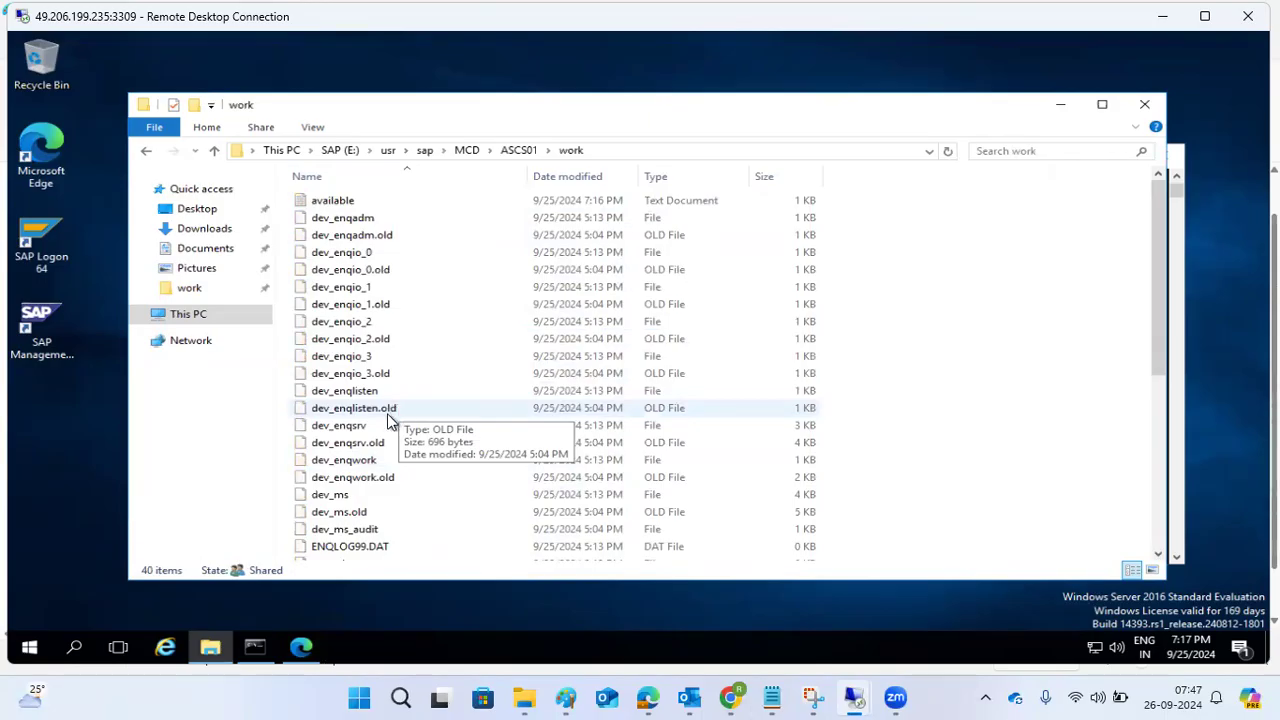
# Step: Open the dev_ms message server trace in Notepad and read its system details and SSL initialization entries
pyautogui.doubleClick(333, 511)
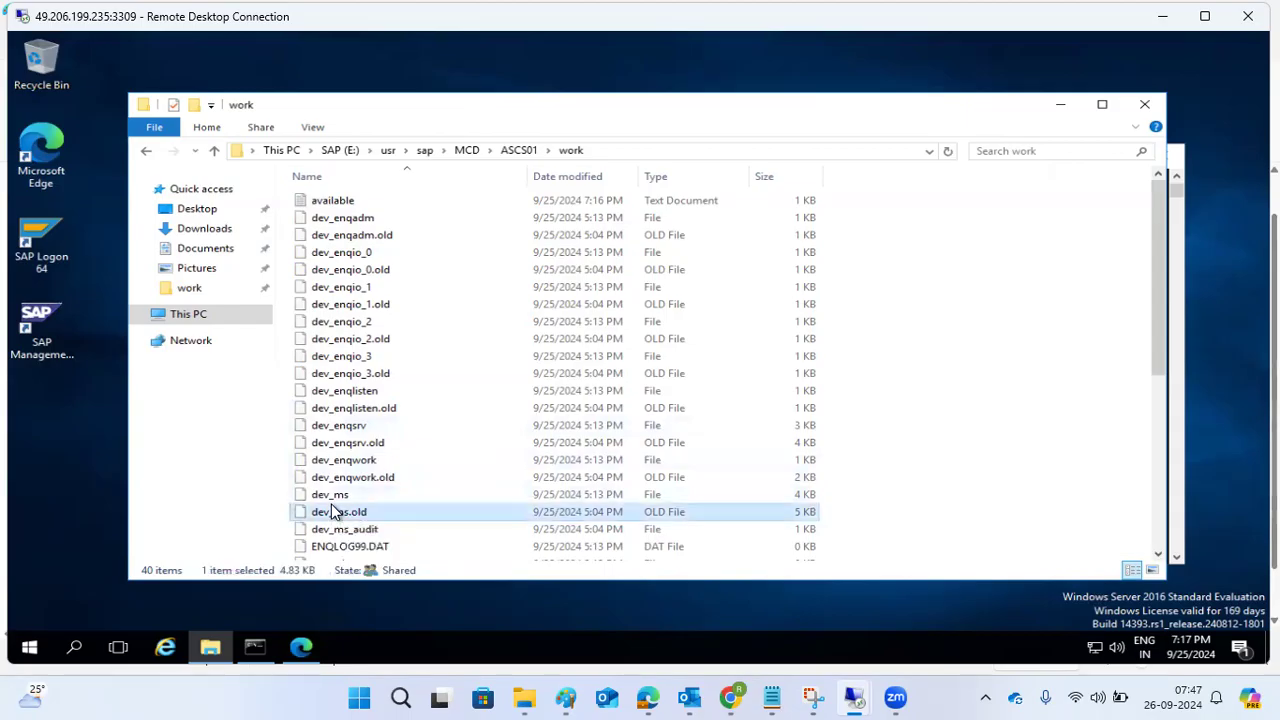
pyautogui.click(333, 497)
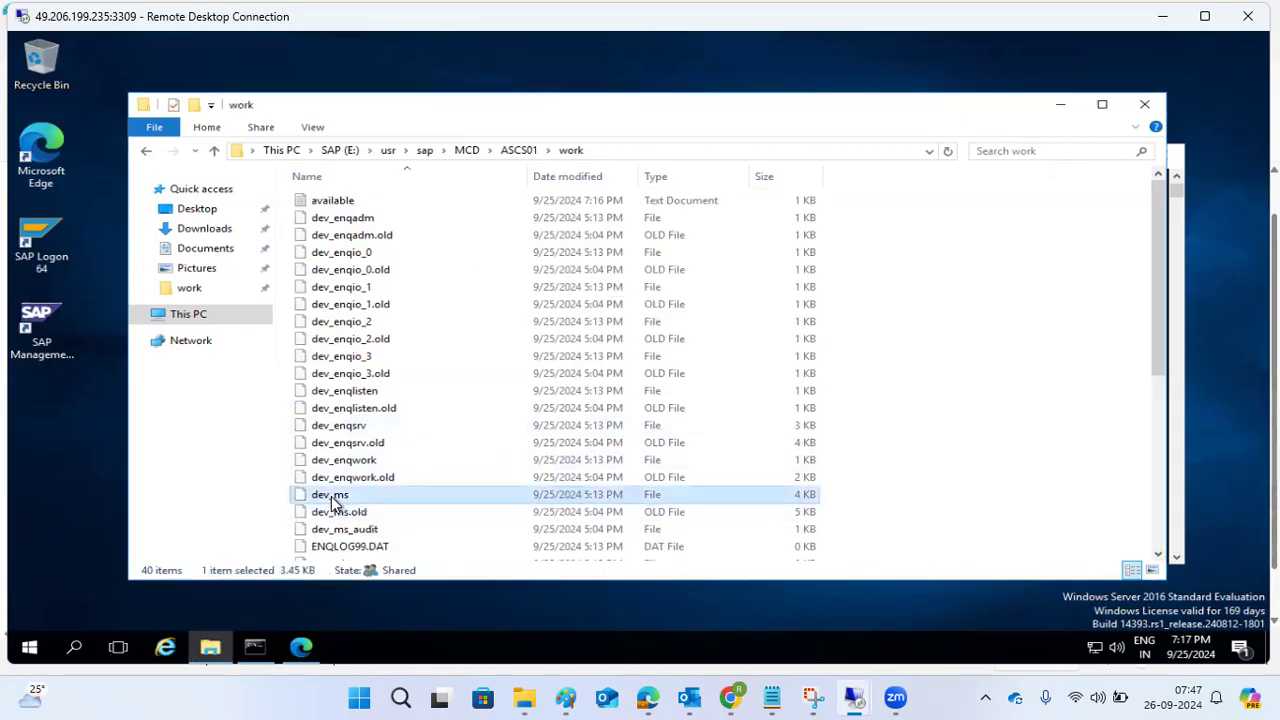
pyautogui.doubleClick(333, 500)
pyautogui.doubleClick(526, 430)
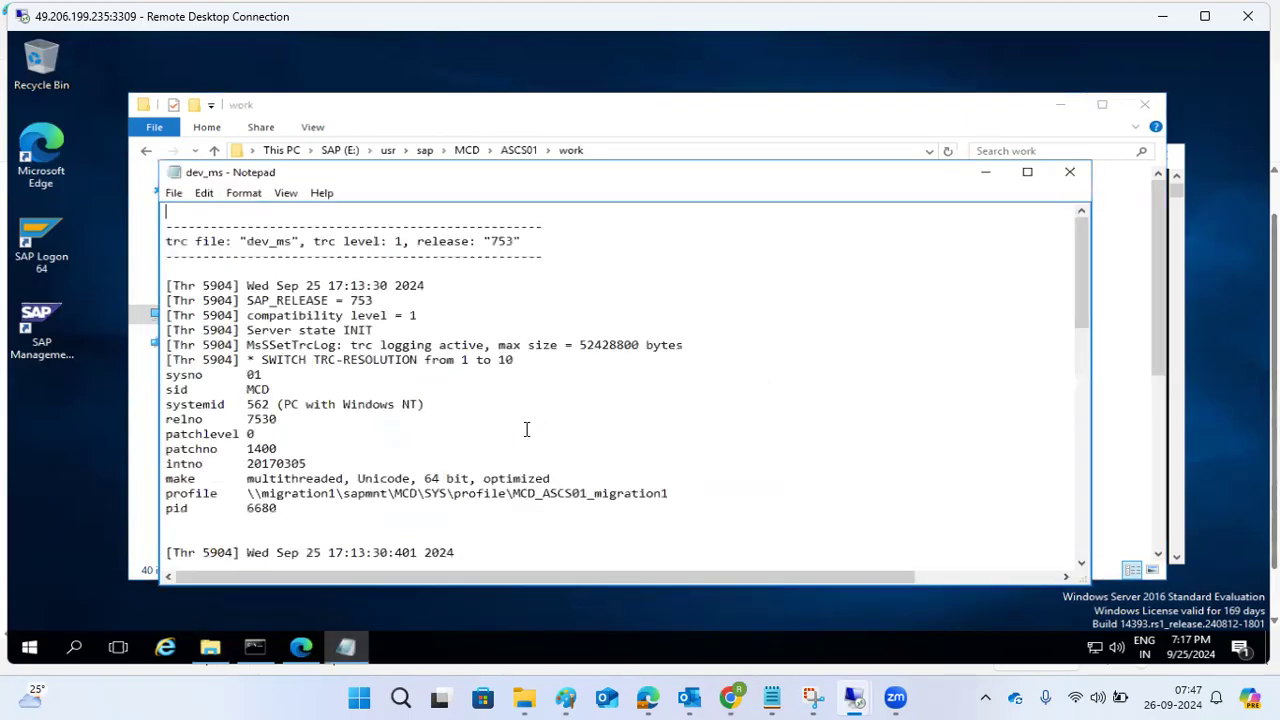
pyautogui.scroll(-15, 526, 430)
pyautogui.scroll(12, 526, 430)
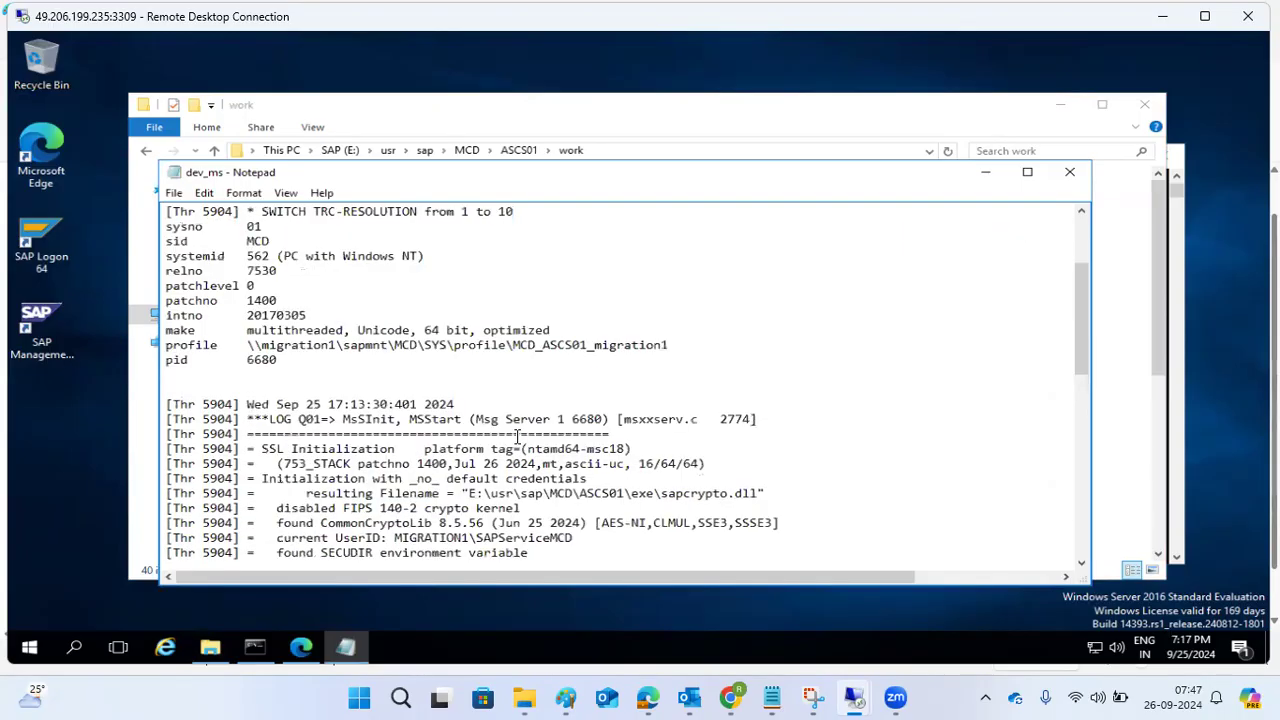
pyautogui.scroll(1, 518, 434)
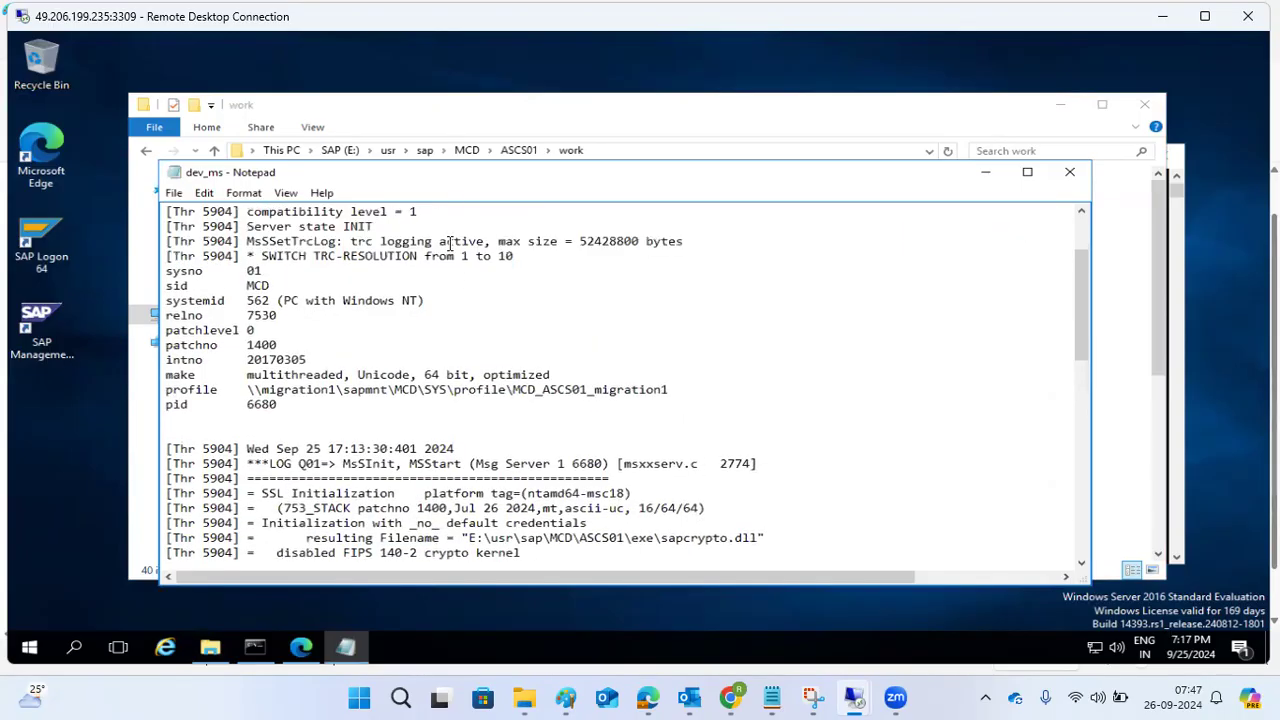
# Step: Go back to the D00 instance's work folder under MCD and look through its files down to the stderr logs
pyautogui.click(514, 154)
pyautogui.click(514, 154)
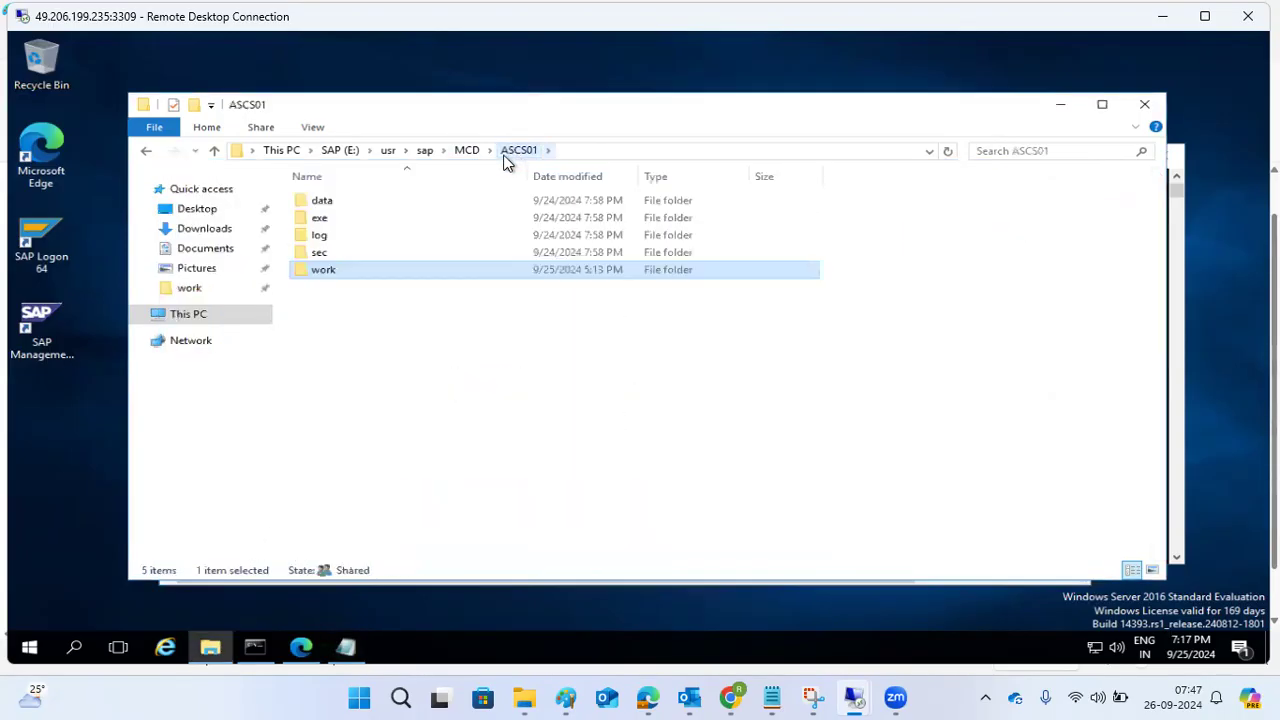
pyautogui.click(470, 151)
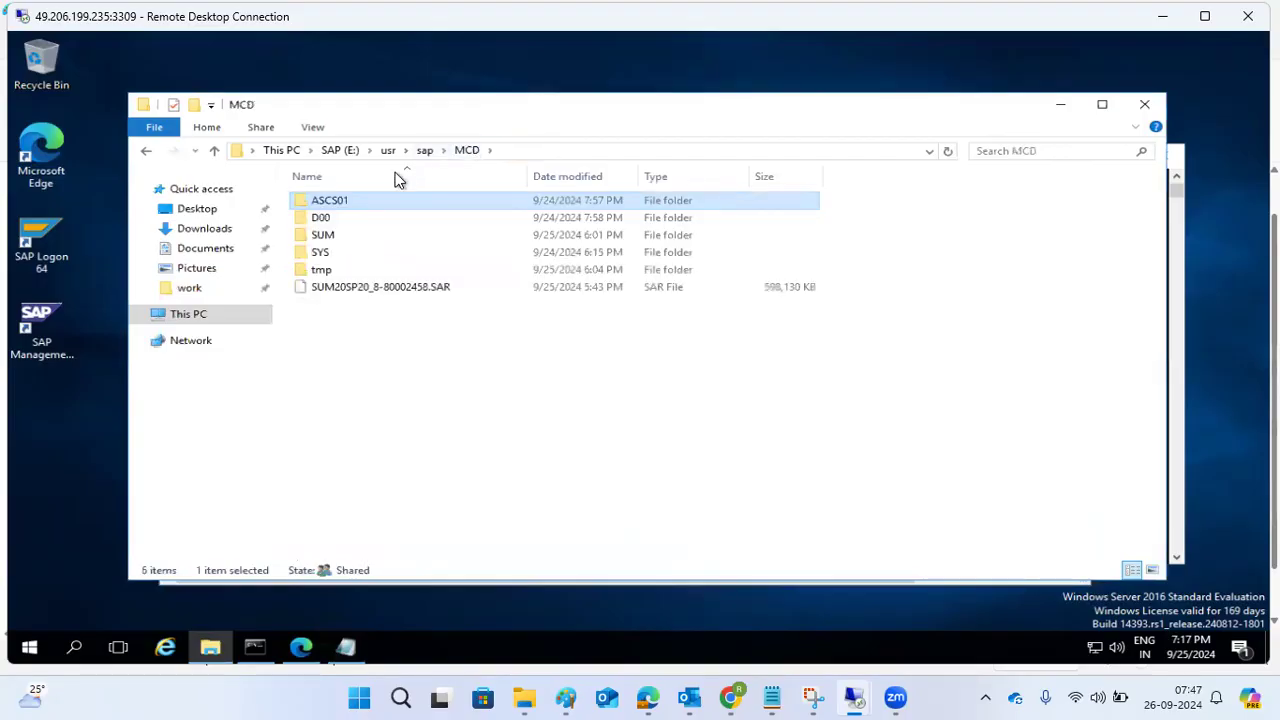
pyautogui.doubleClick(335, 217)
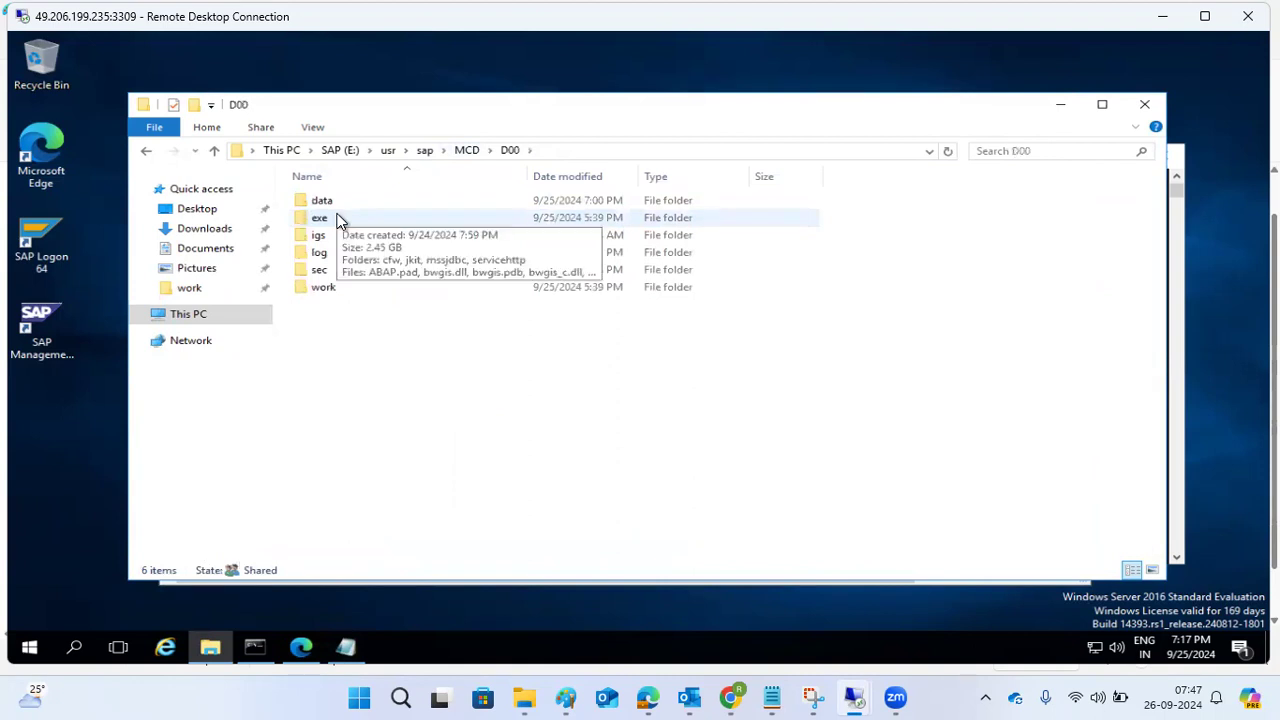
pyautogui.doubleClick(330, 287)
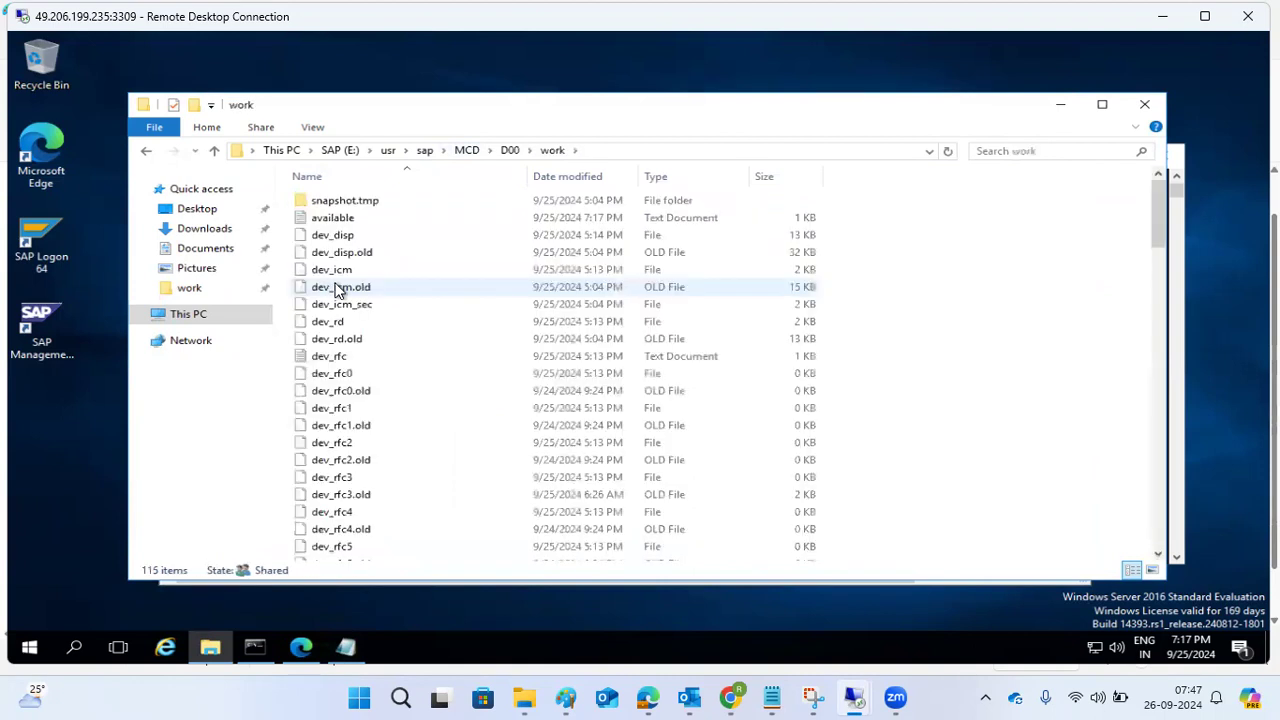
pyautogui.scroll(-20, 374, 288)
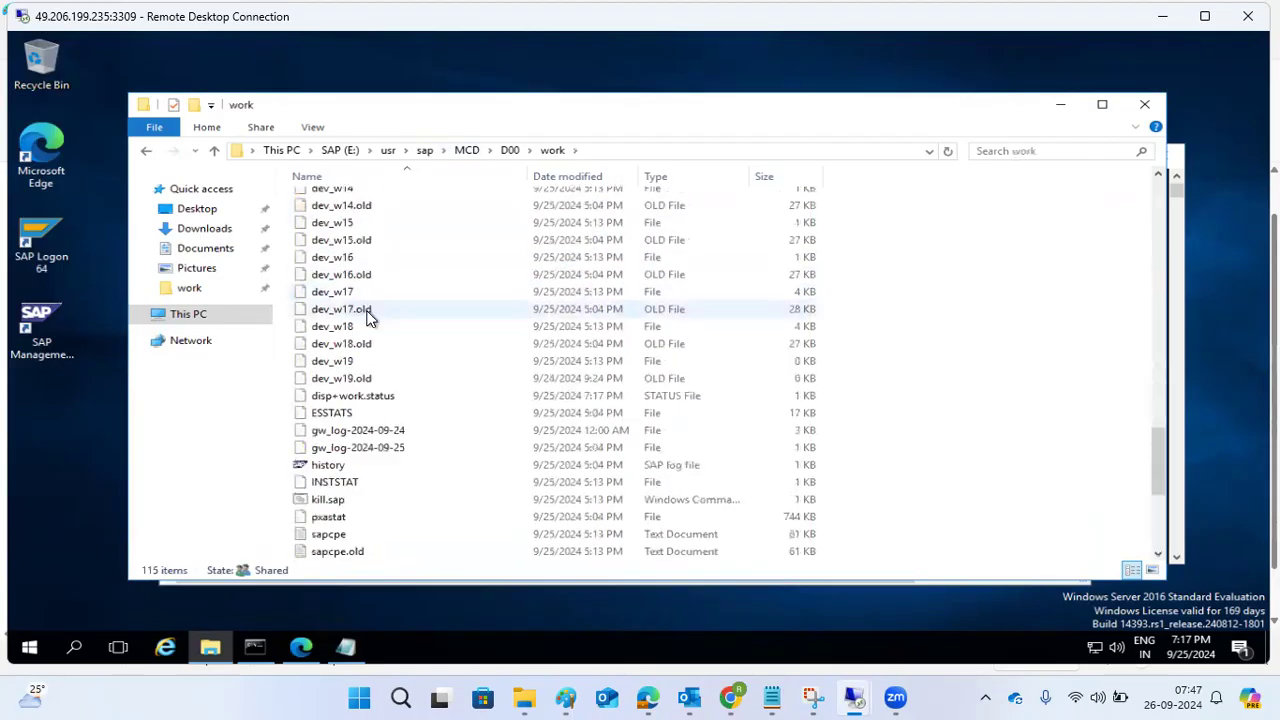
pyautogui.scroll(-5, 368, 316)
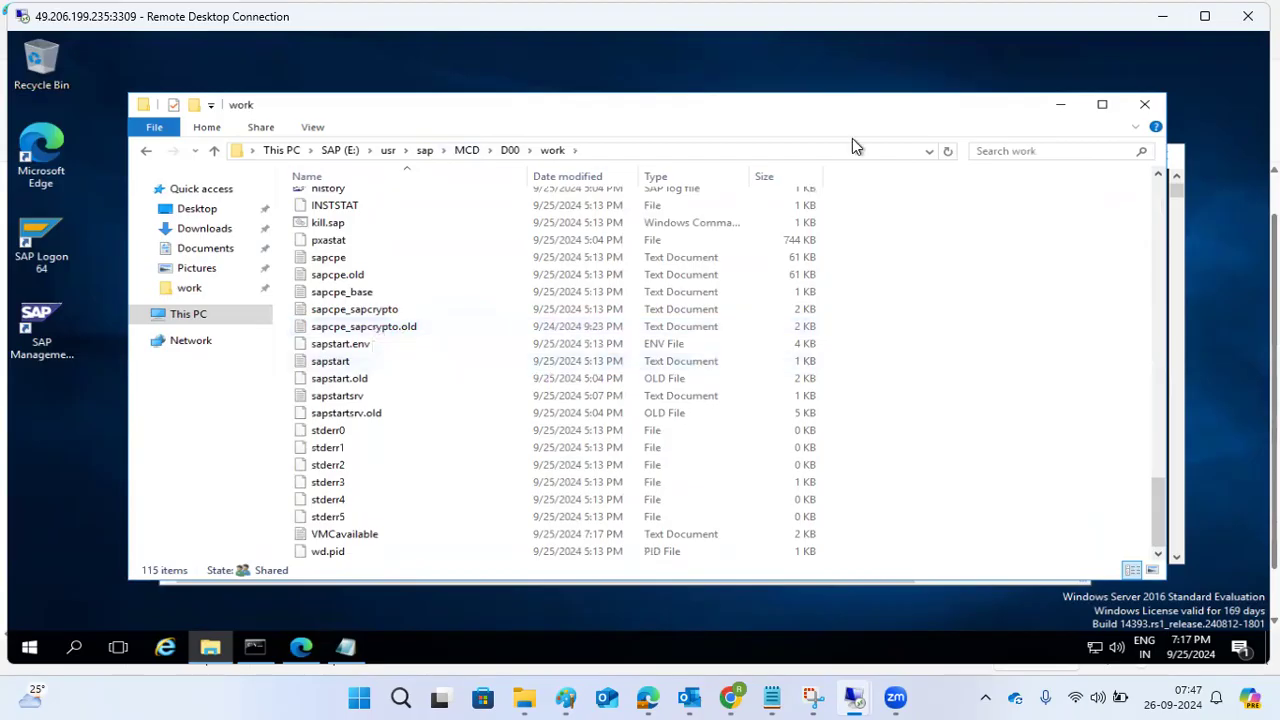
# Step: Close the work folder, the dev_ms trace and the Command Prompt, and return to the file system notes in Paint
pyautogui.click(1142, 104)
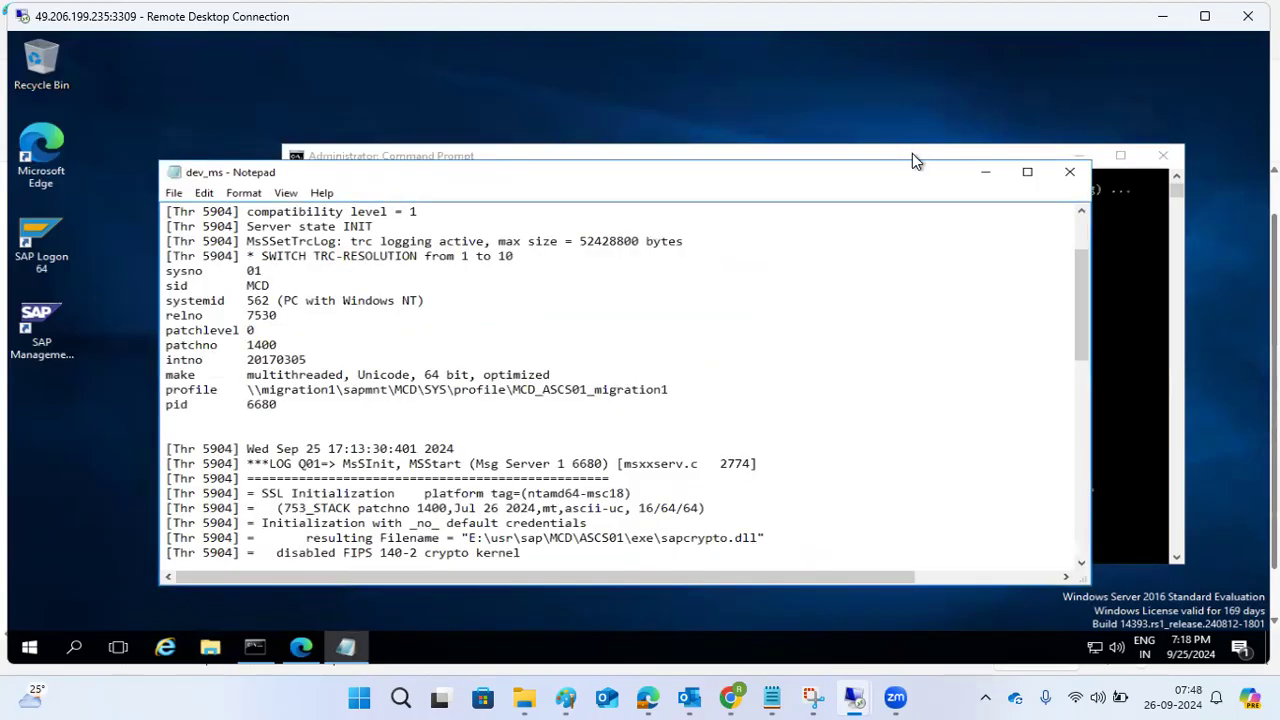
pyautogui.moveTo(958, 174); pyautogui.dragTo(826, 170)
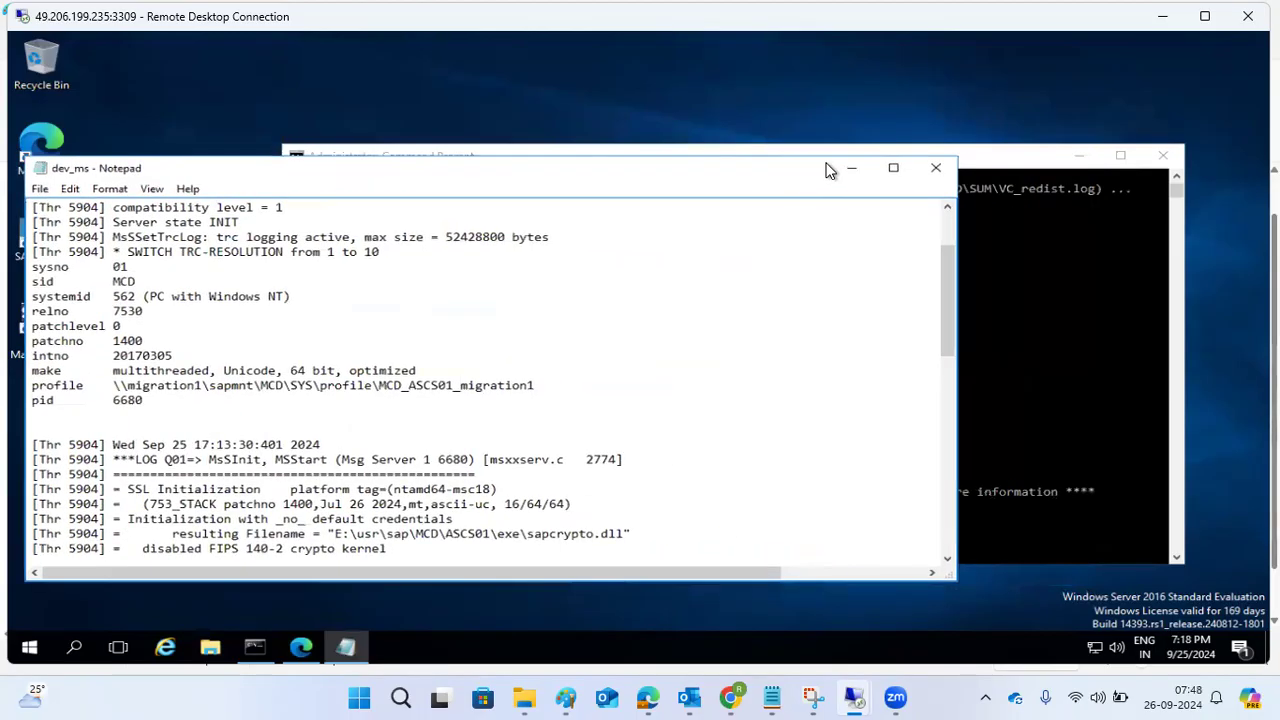
pyautogui.click(935, 167)
pyautogui.moveTo(935, 167); pyautogui.dragTo(757, 186)
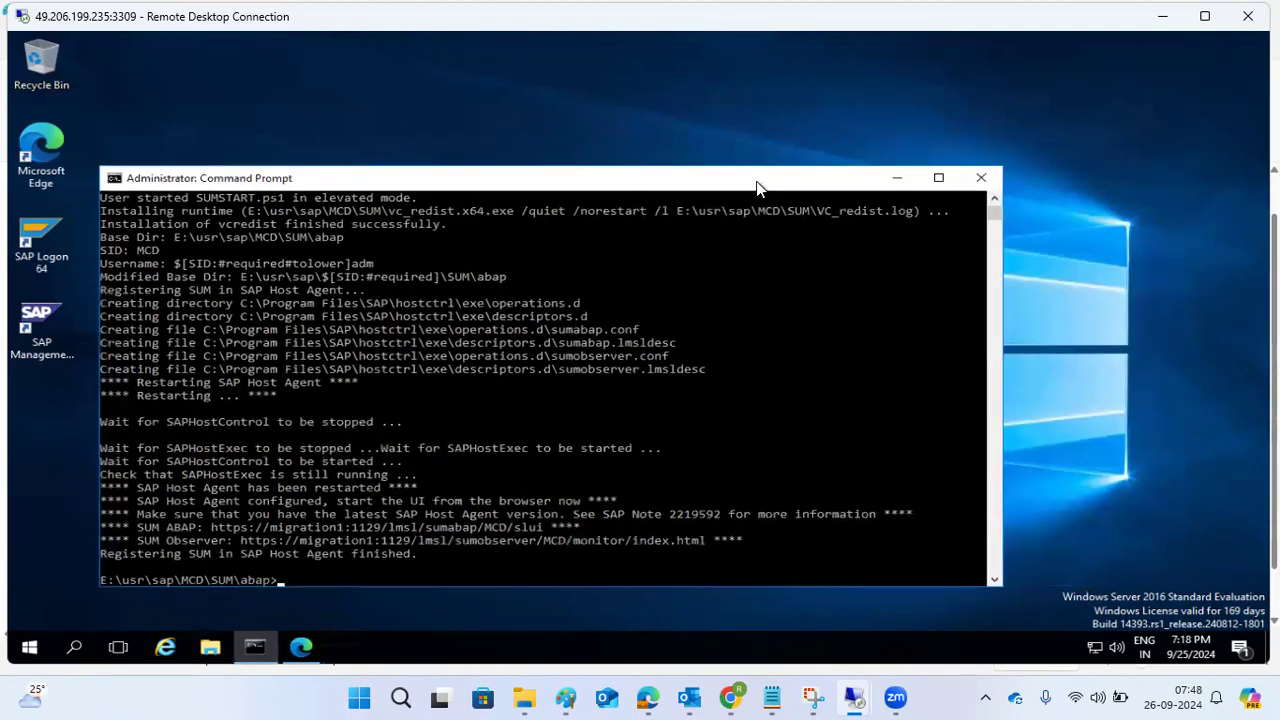
pyautogui.click(991, 178)
pyautogui.click(1163, 18)
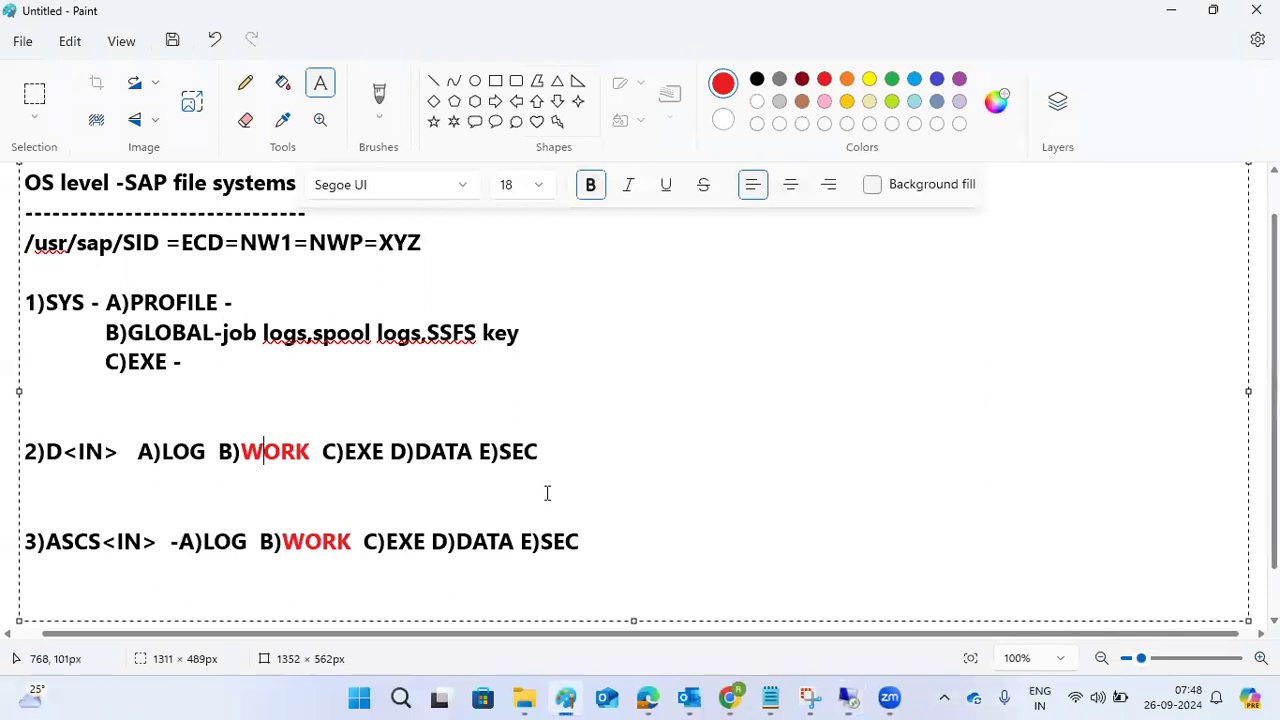
# Step: Switch to the 49.206.199.235 remote desktop and try to open the \\kponline1 network location in File Explorer
pyautogui.moveTo(812, 697)
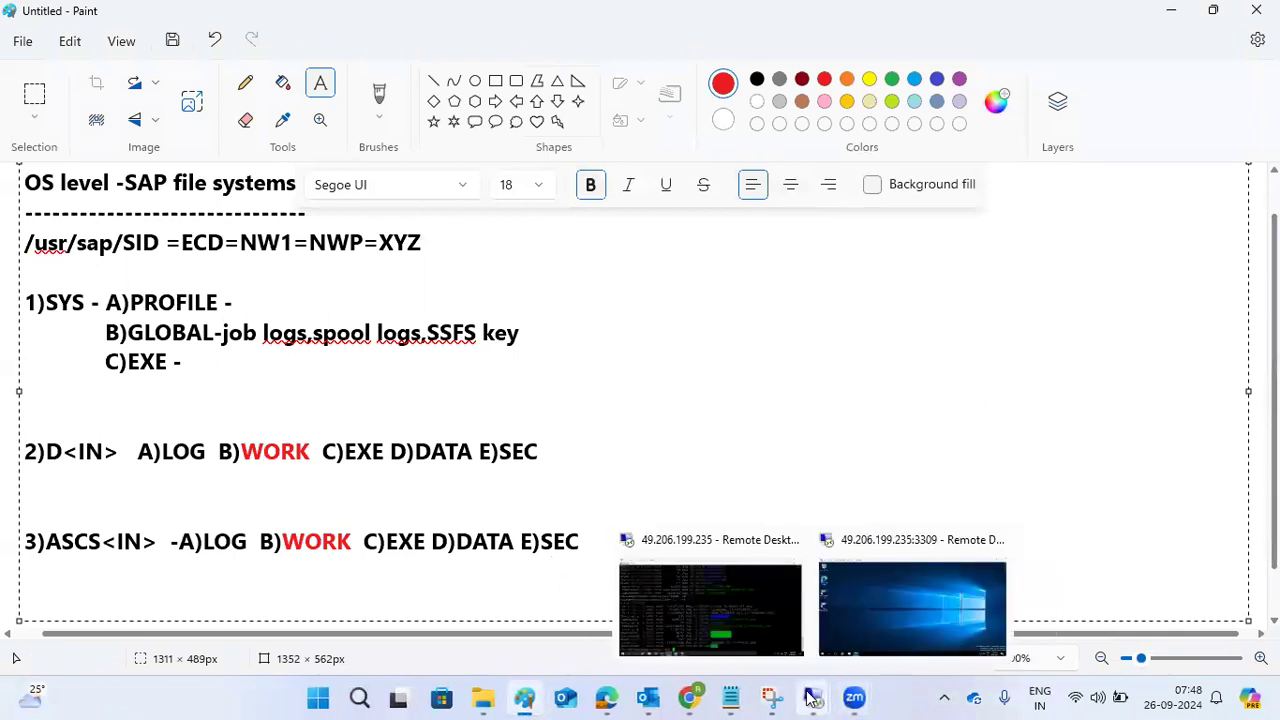
pyautogui.click(700, 600)
pyautogui.click(210, 657)
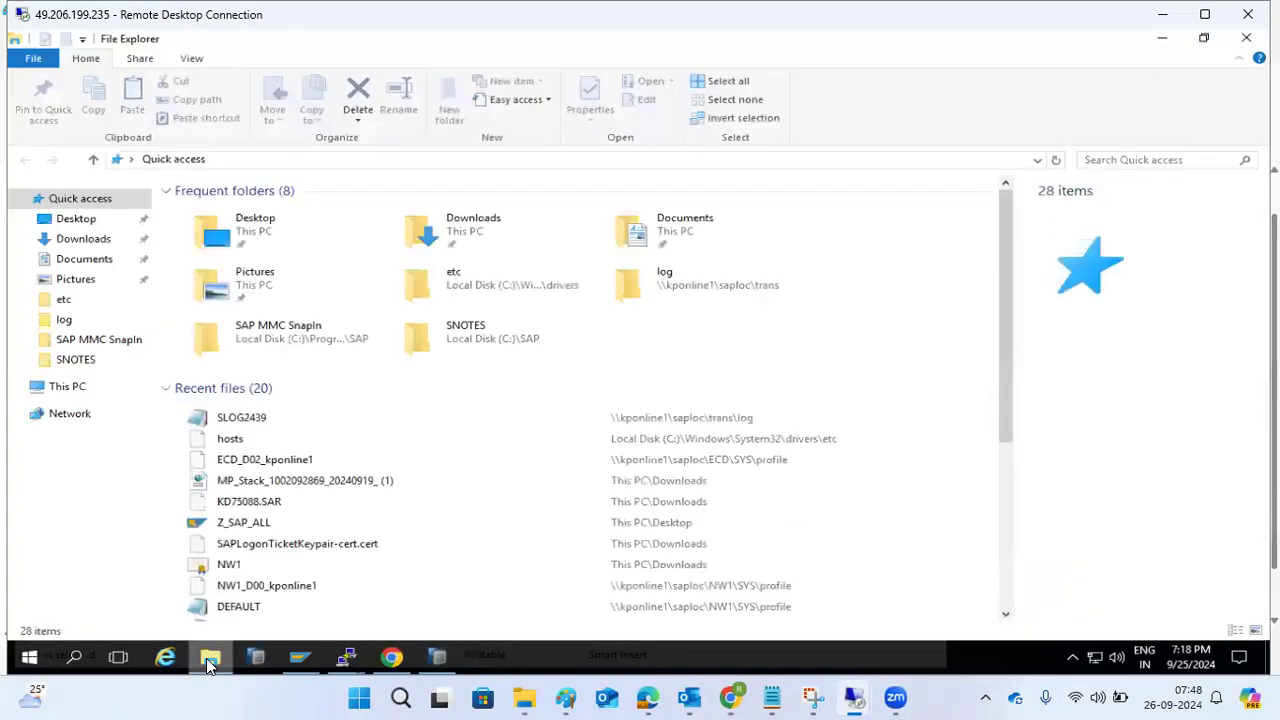
pyautogui.click(292, 160)
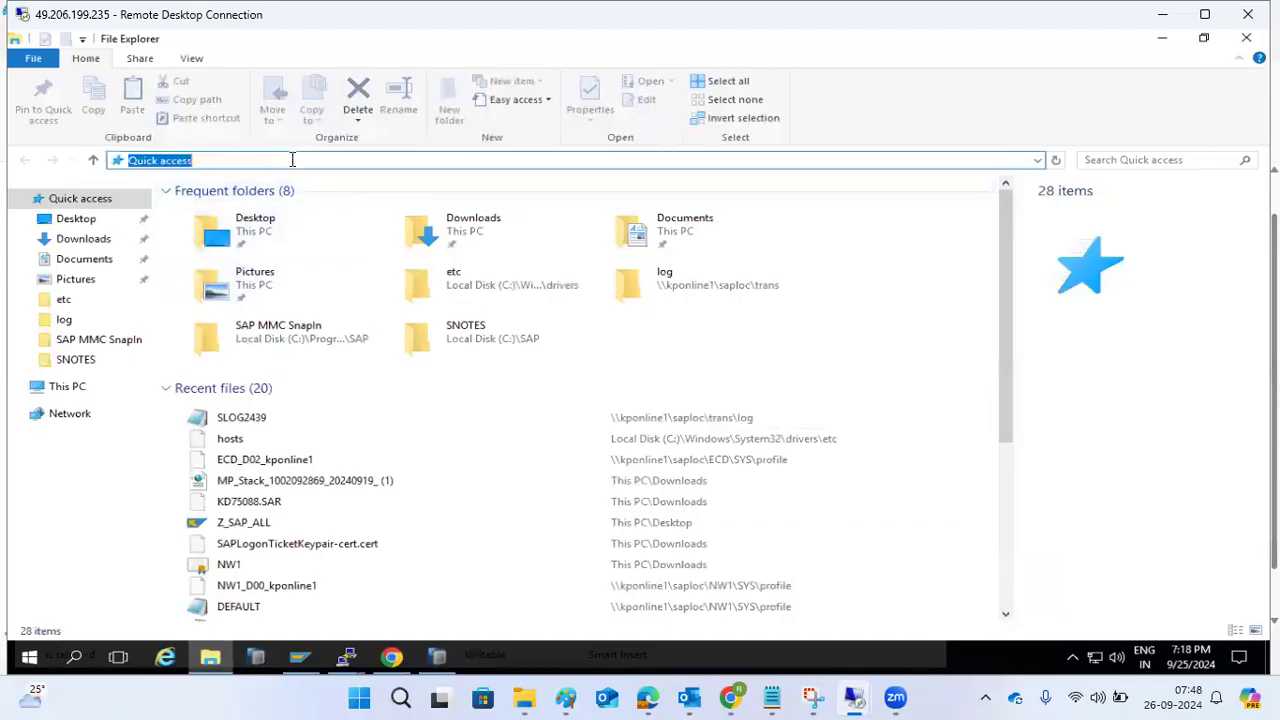
pyautogui.write('\\\\')
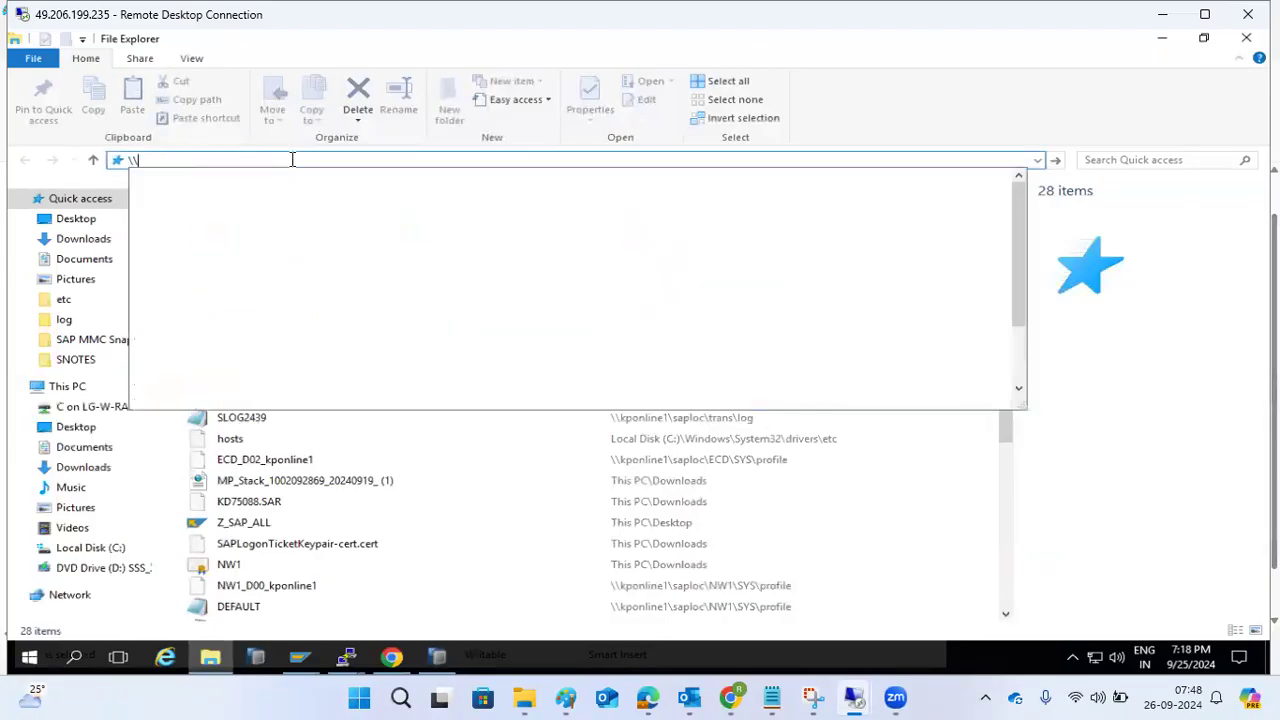
pyautogui.write('kponline')
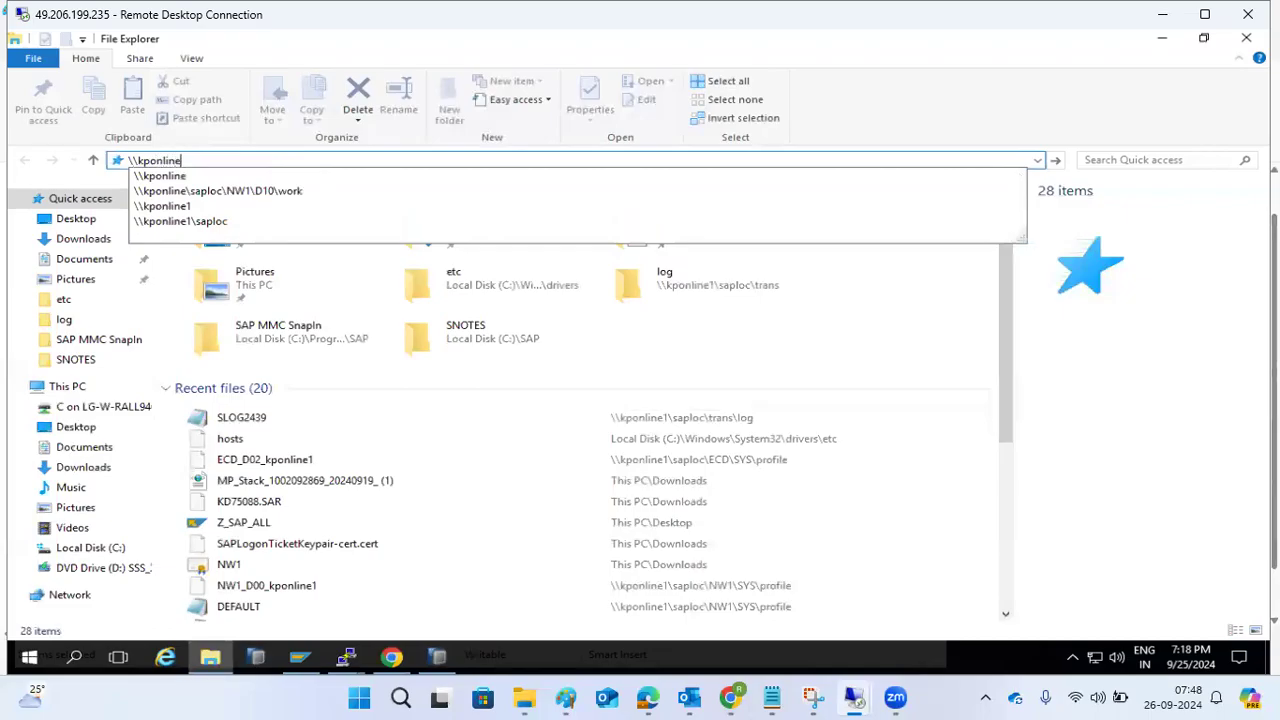
pyautogui.write('1')
pyautogui.press('Return')
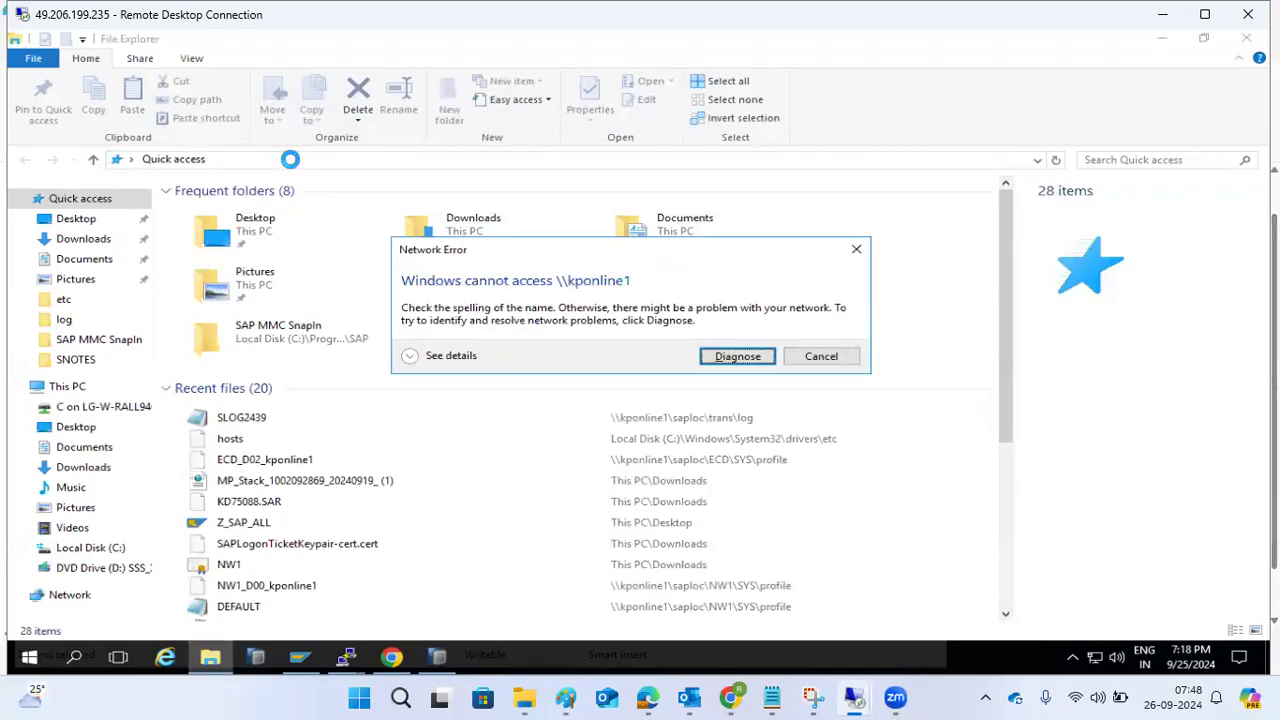
# Step: Run and dismiss the network diagnostics, and try the recent \\kponline1\saploc address instead
pyautogui.press('Return')
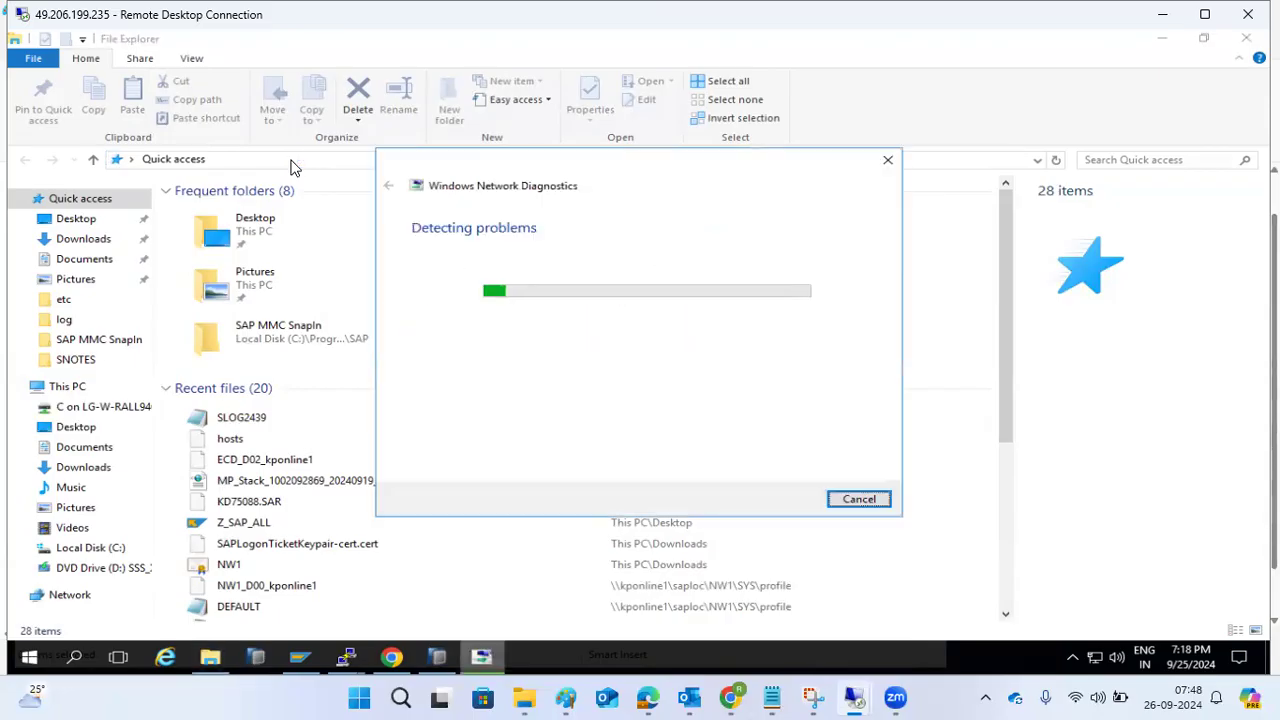
pyautogui.click(858, 499)
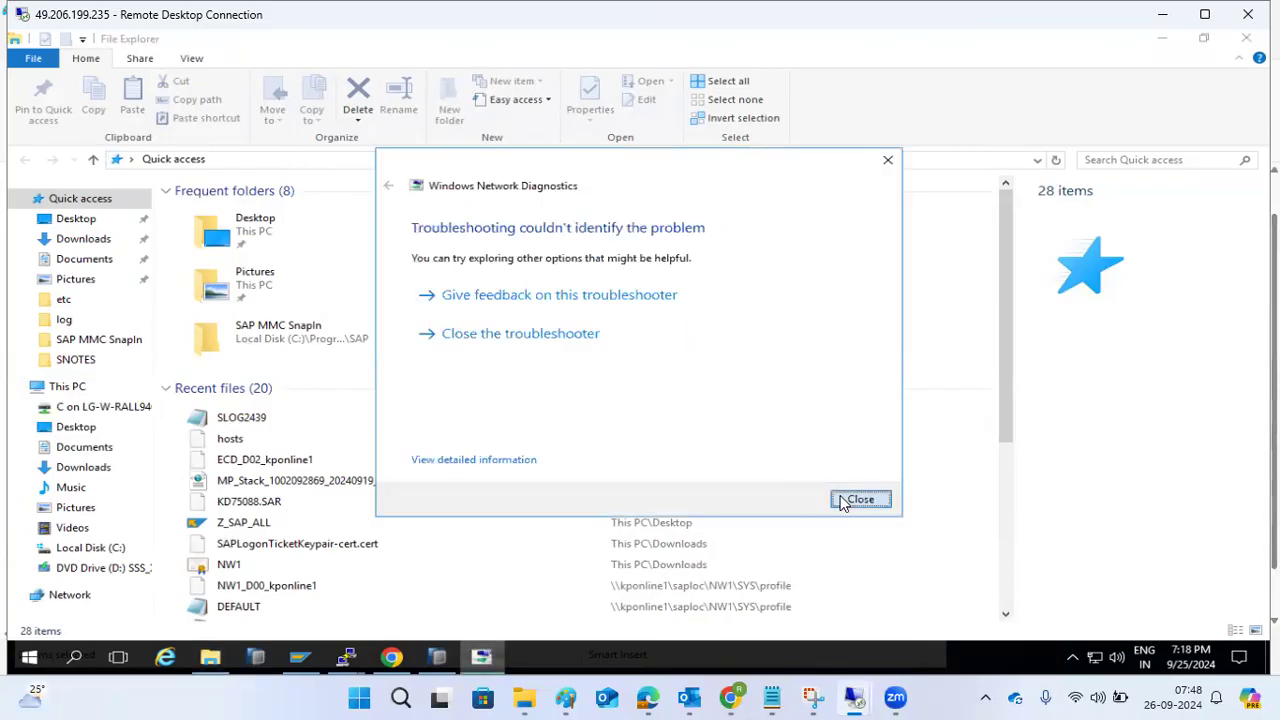
pyautogui.click(1037, 160)
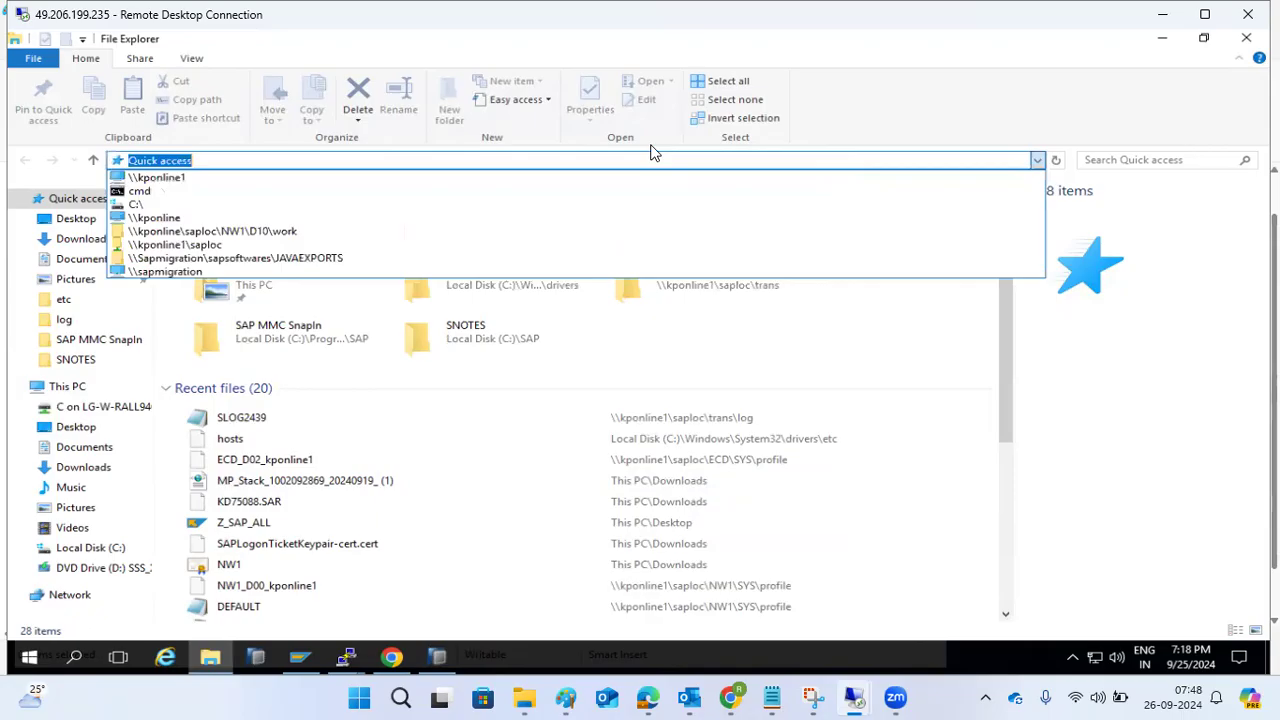
pyautogui.click(155, 245)
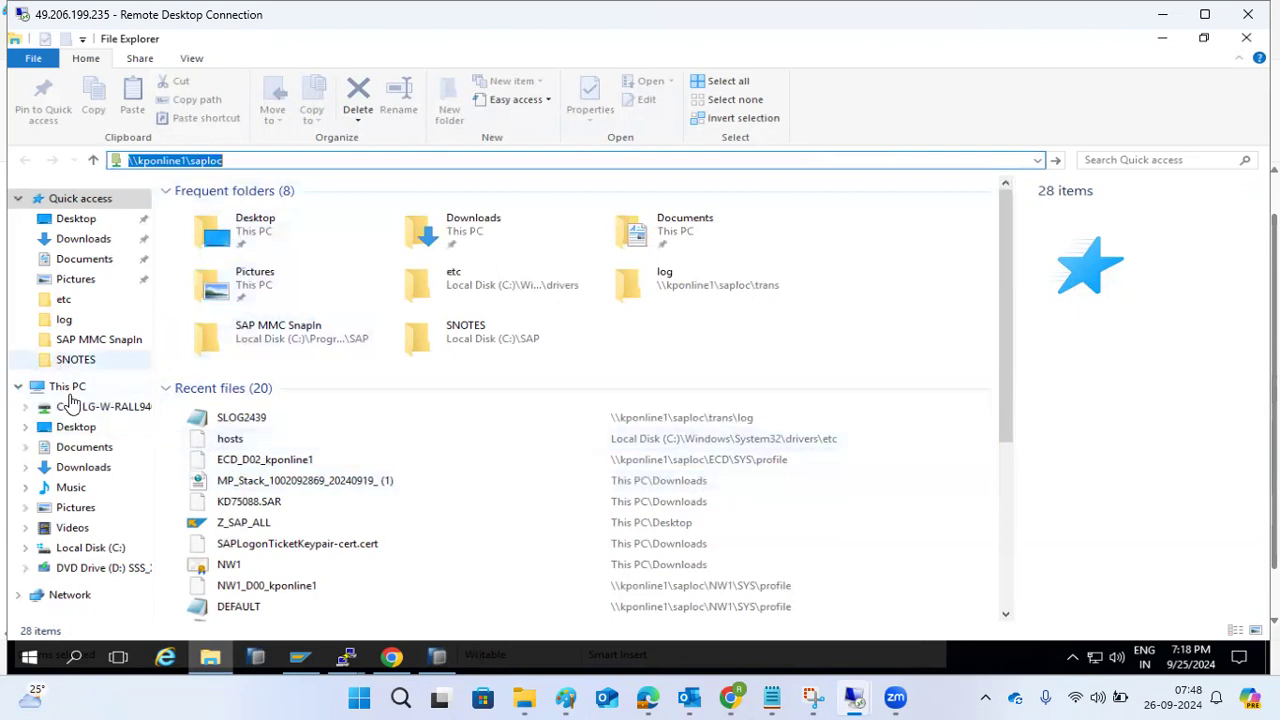
# Step: Switch to the kps4hana PuTTY session at /media/SAP, change to /usr/sap and list its contents with ls -ltr
pyautogui.click(346, 657)
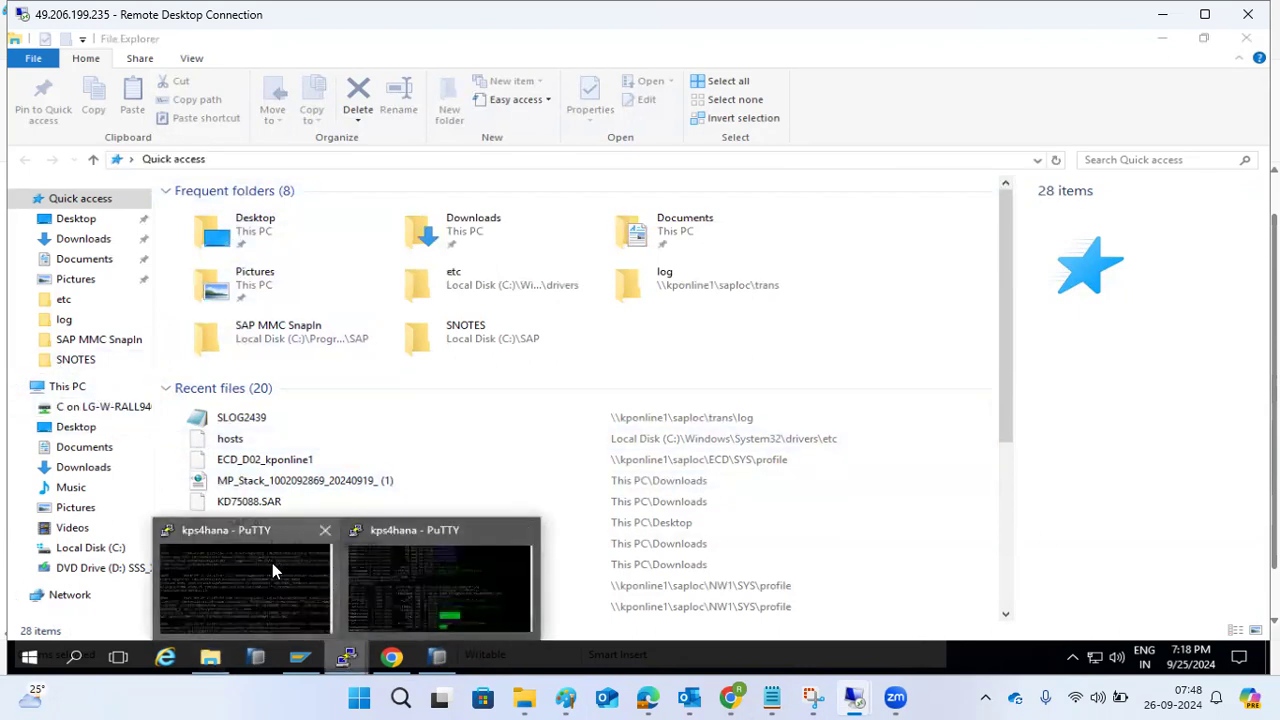
pyautogui.click(386, 560)
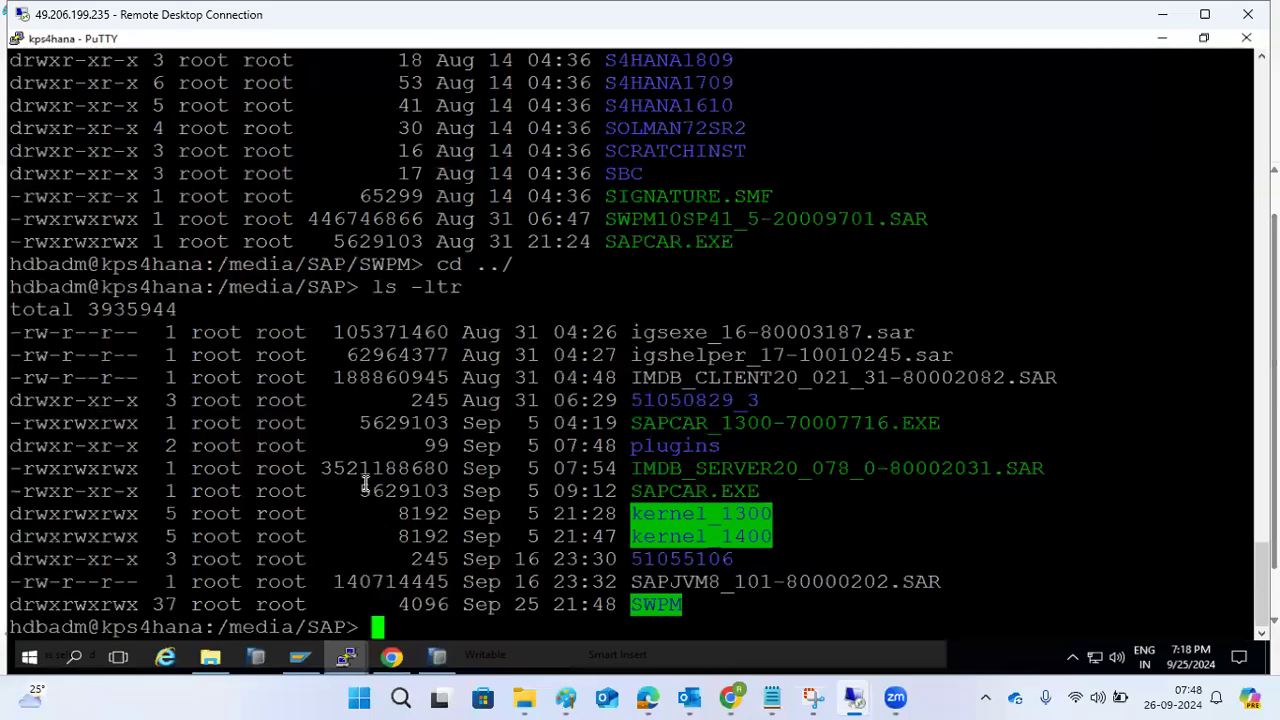
pyautogui.write('cd')
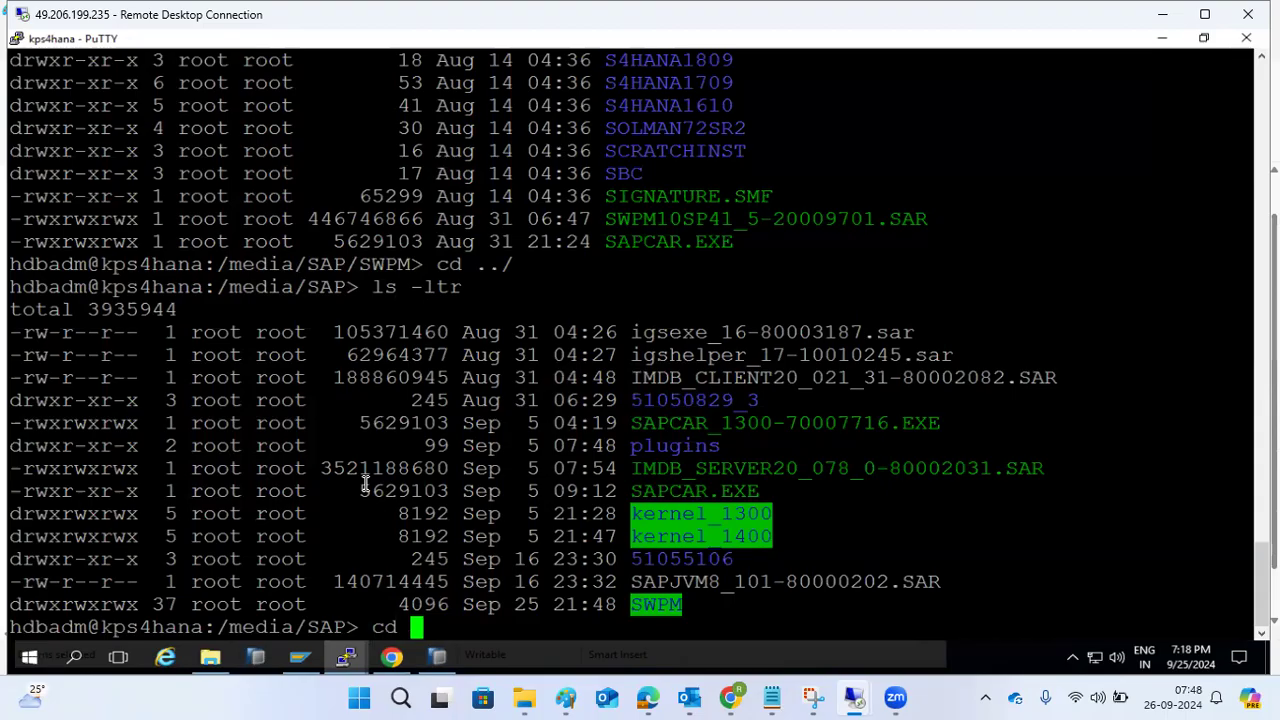
pyautogui.write('/usr/sap')
pyautogui.press('Return')
pyautogui.write('ls -ltr')
pyautogui.press('Return')
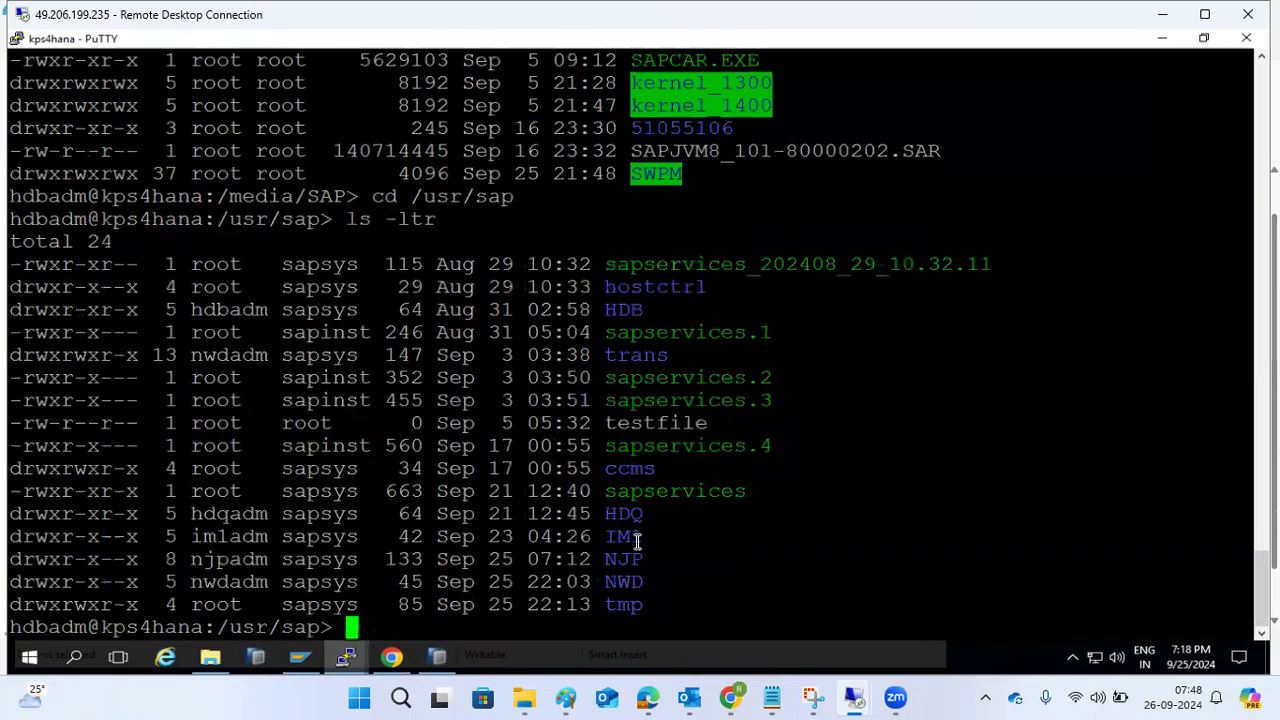
# Step: Change to the NWD directory, list its contents with ls -ltr and point out the D20 instance folder
pyautogui.doubleClick(632, 583)
pyautogui.write('cd NWD')
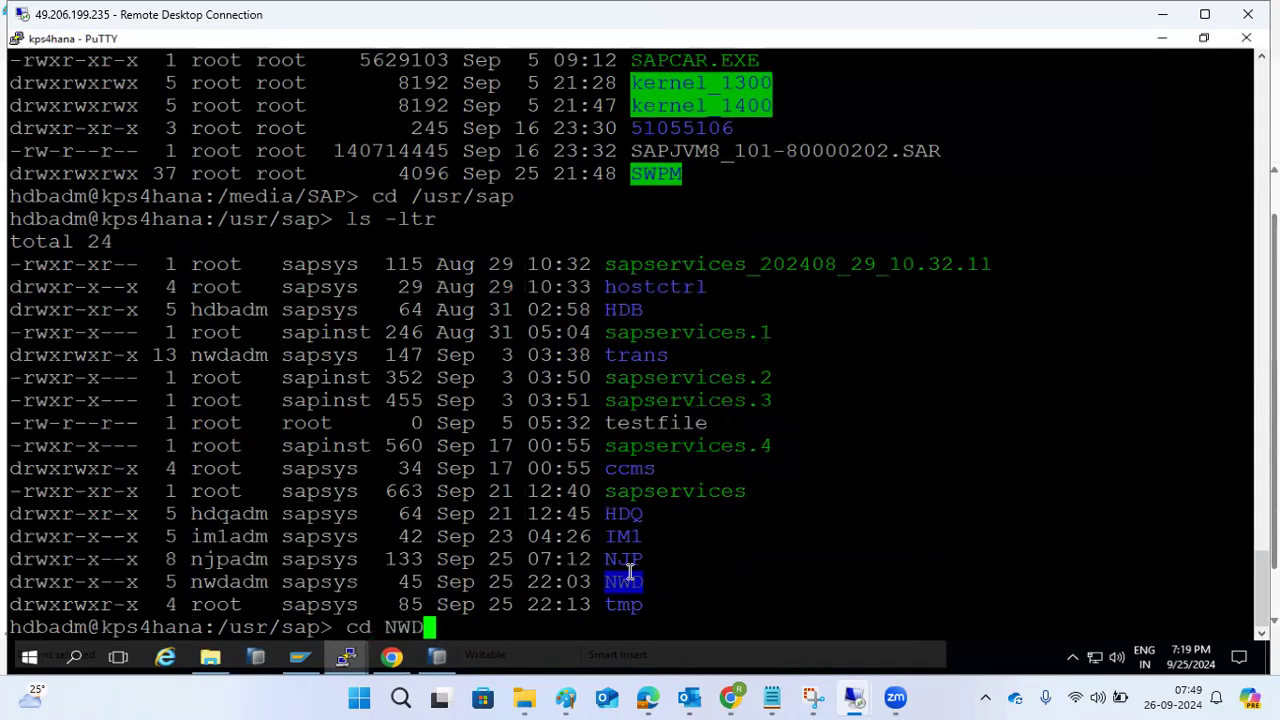
pyautogui.press('Return')
pyautogui.write('ls -ltr')
pyautogui.press('Return')
pyautogui.write('cd')
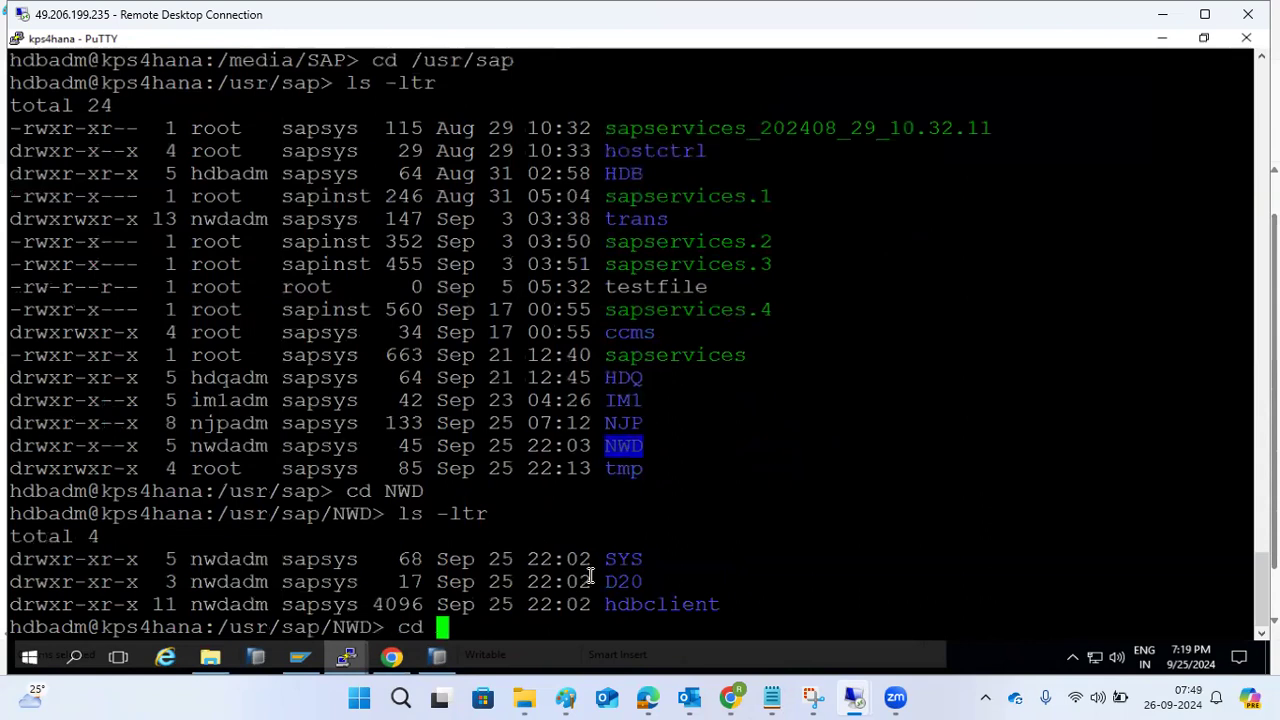
pyautogui.doubleClick(622, 581)
pyautogui.click(636, 557)
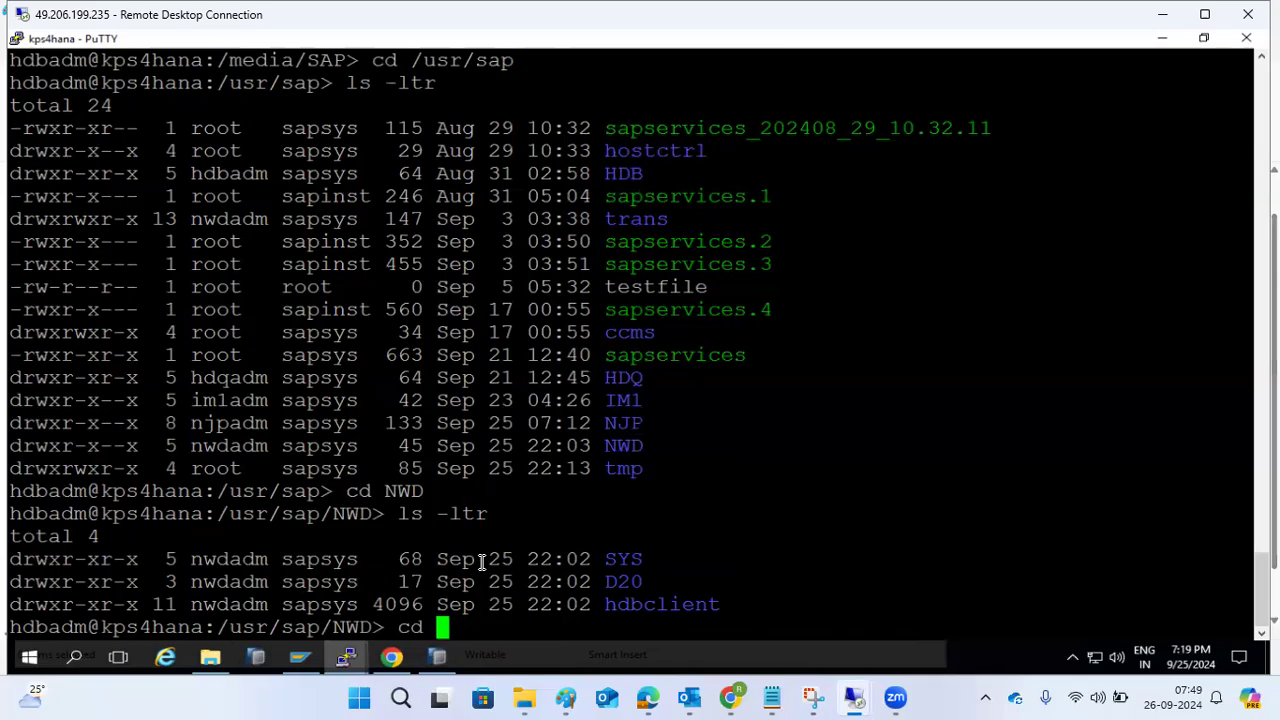
# Step: Return to File Explorer and connect to \\kponline1 as nw1adm, entering the account password
pyautogui.click(218, 659)
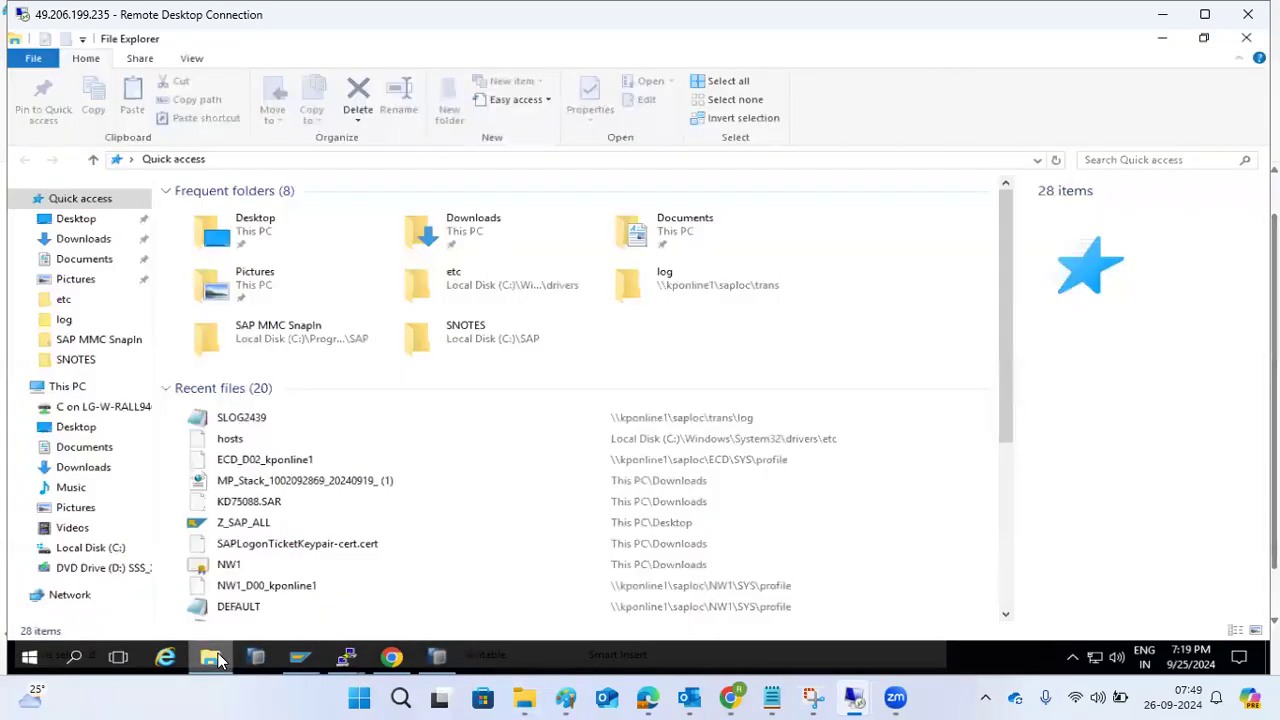
pyautogui.click(62, 387)
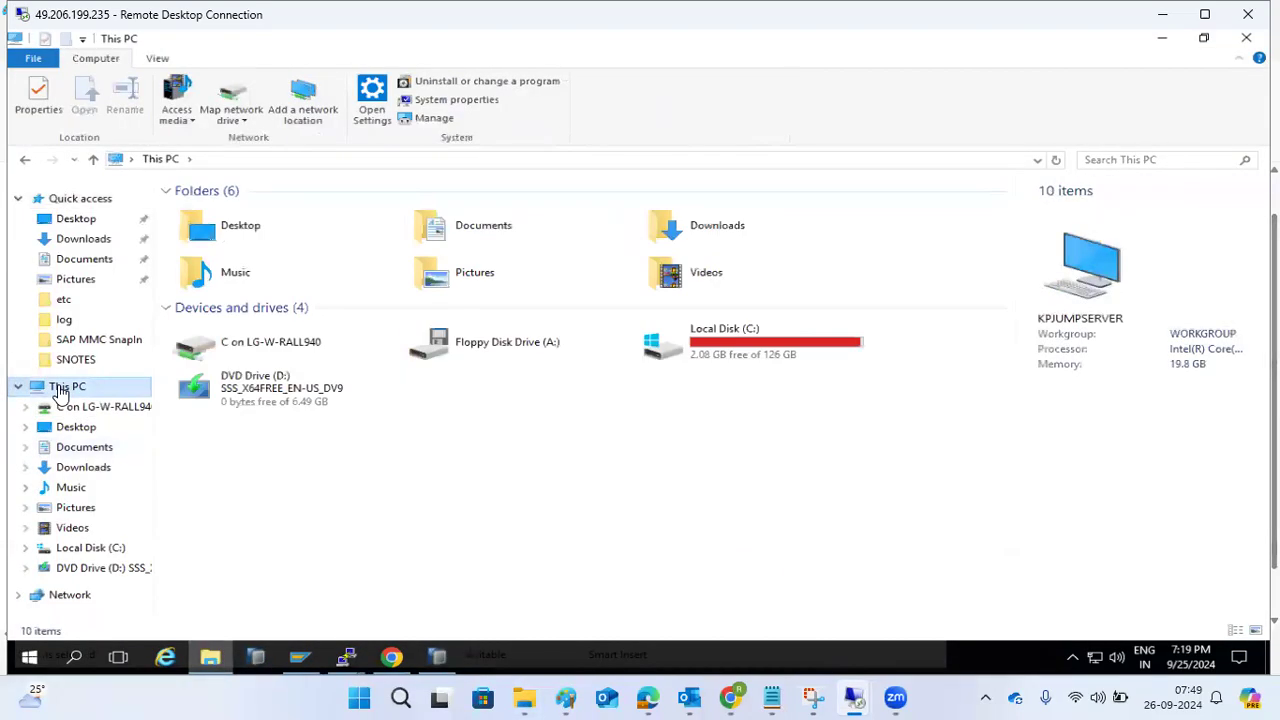
pyautogui.click(452, 158)
pyautogui.write('\\\\')
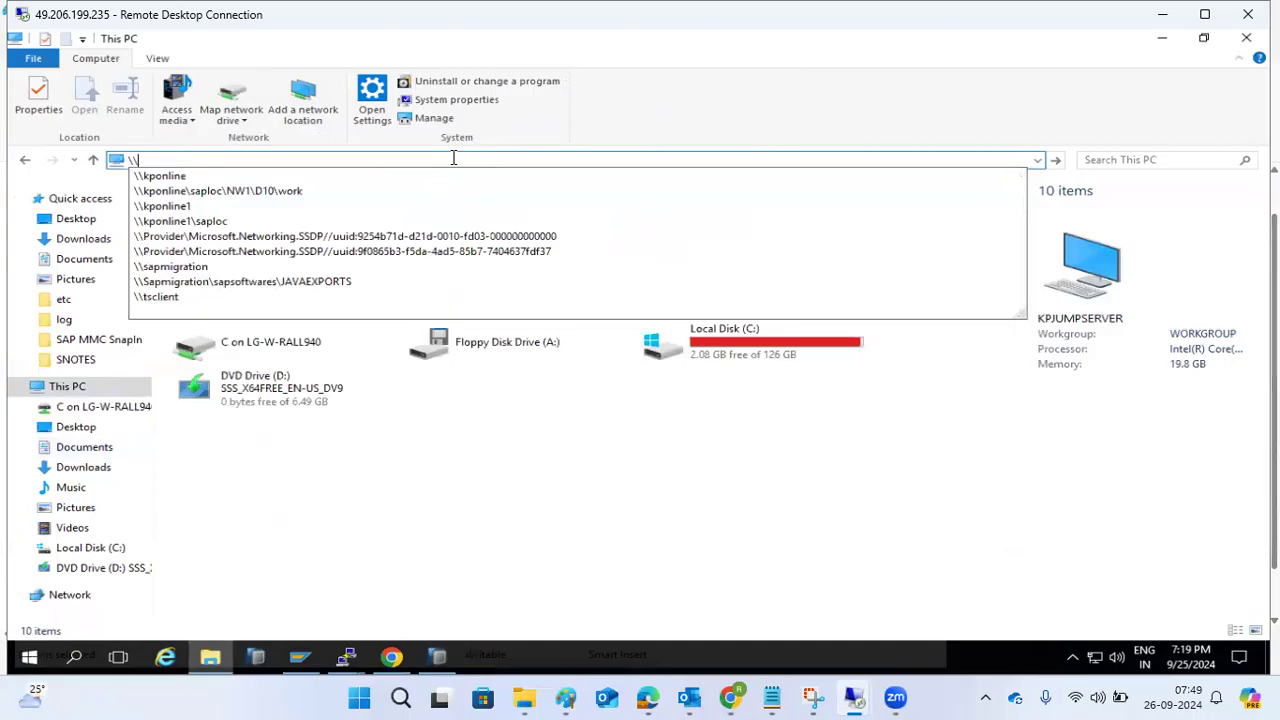
pyautogui.click(141, 212)
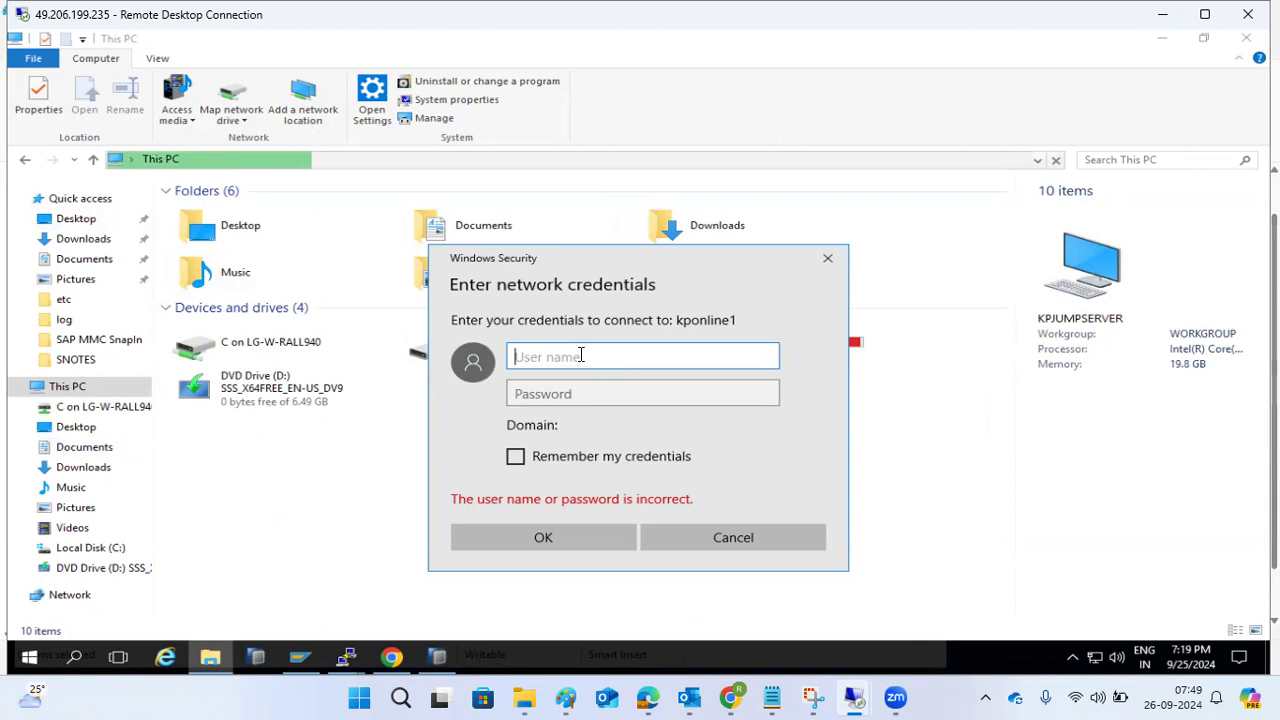
pyautogui.write('nw1adm')
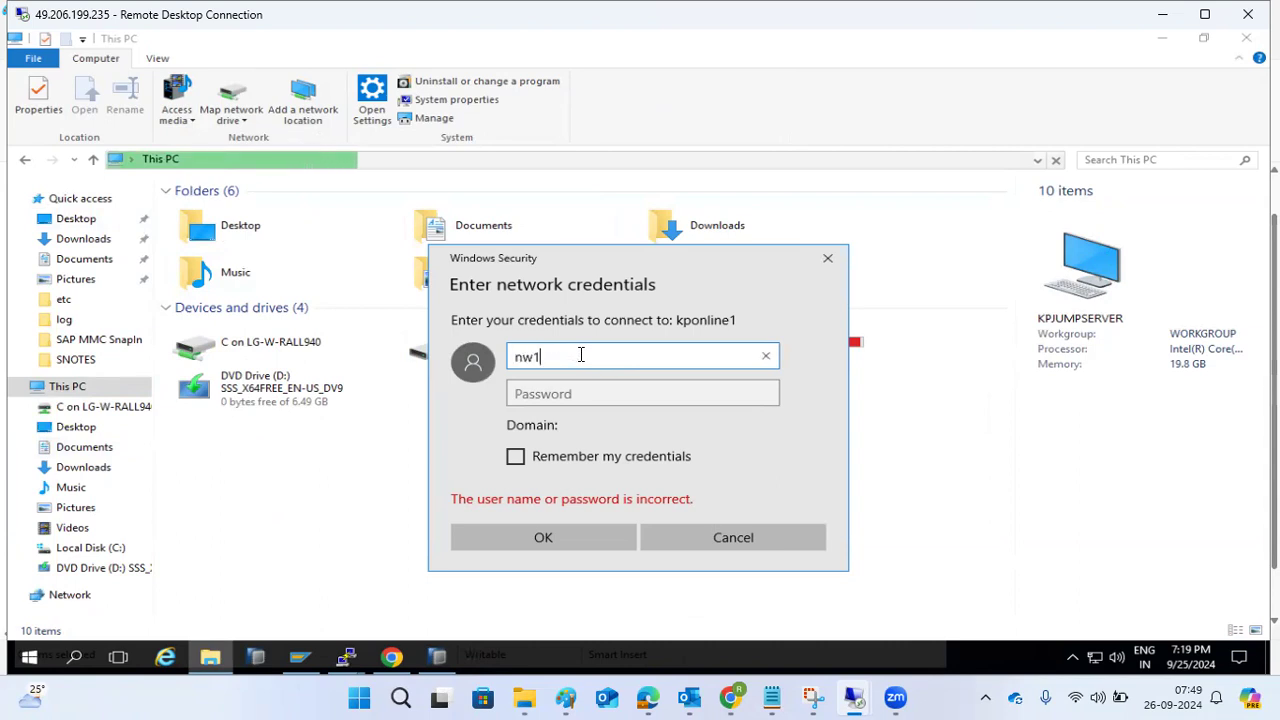
pyautogui.press('Tab')
pyautogui.write('******')
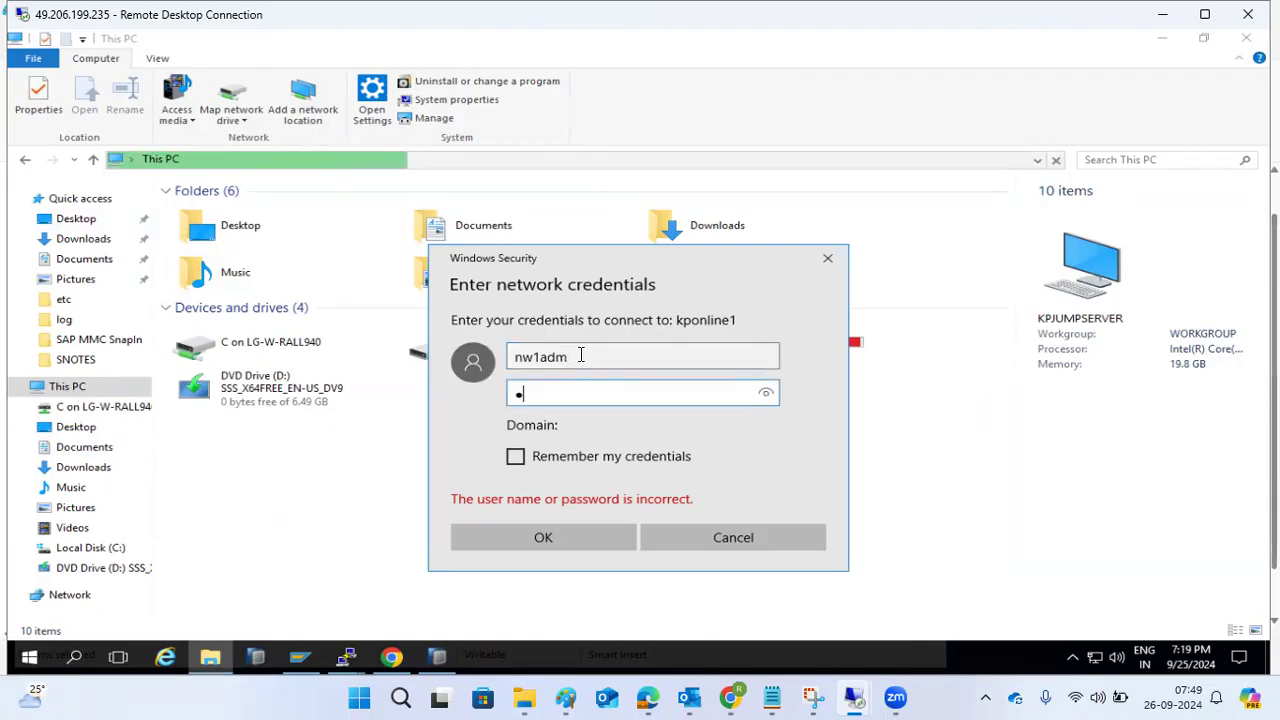
pyautogui.write('****')
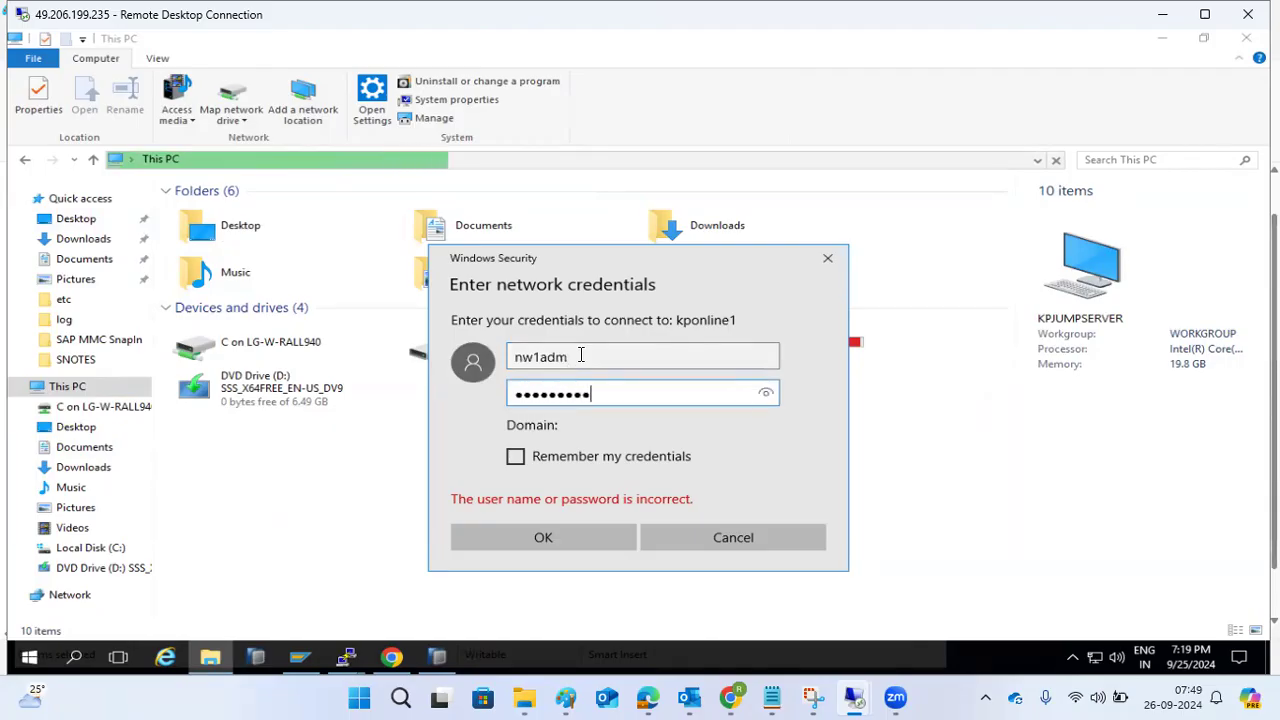
pyautogui.press('Return')
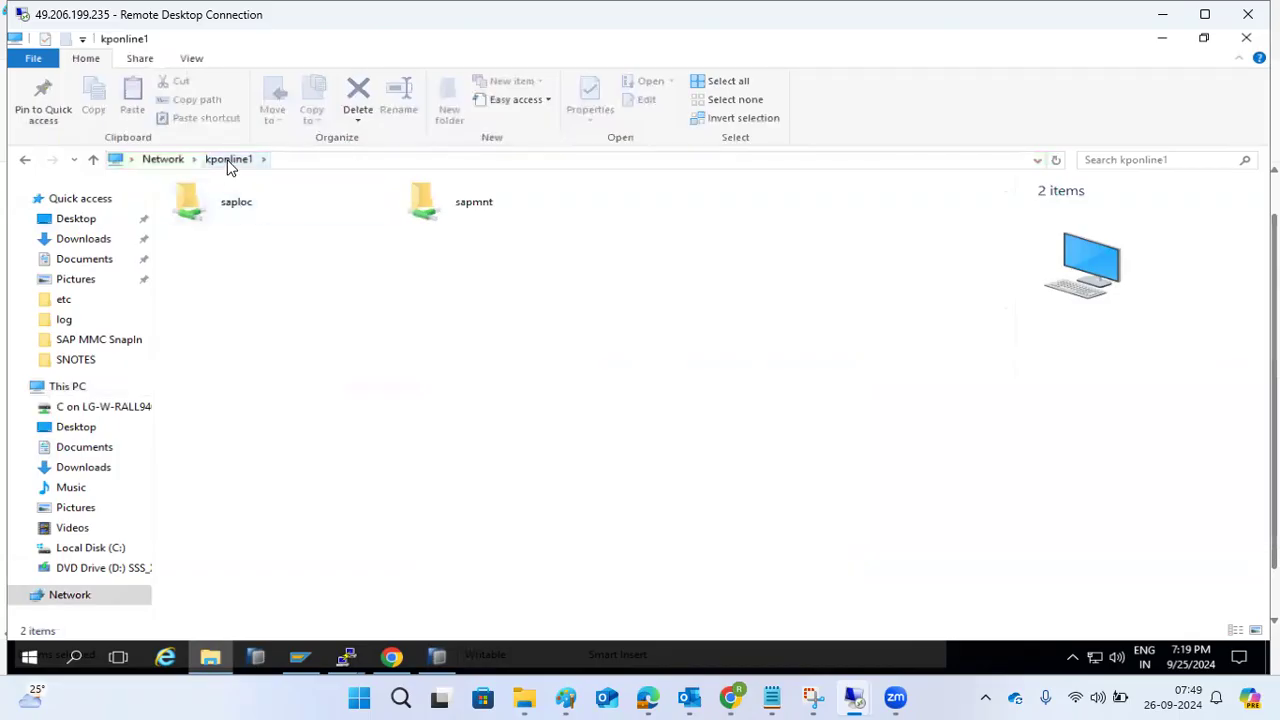
# Step: Open the saploc share's NW1 folder, look at its ASCS01, D00 and SYS folders, and go back to saploc
pyautogui.doubleClick(227, 205)
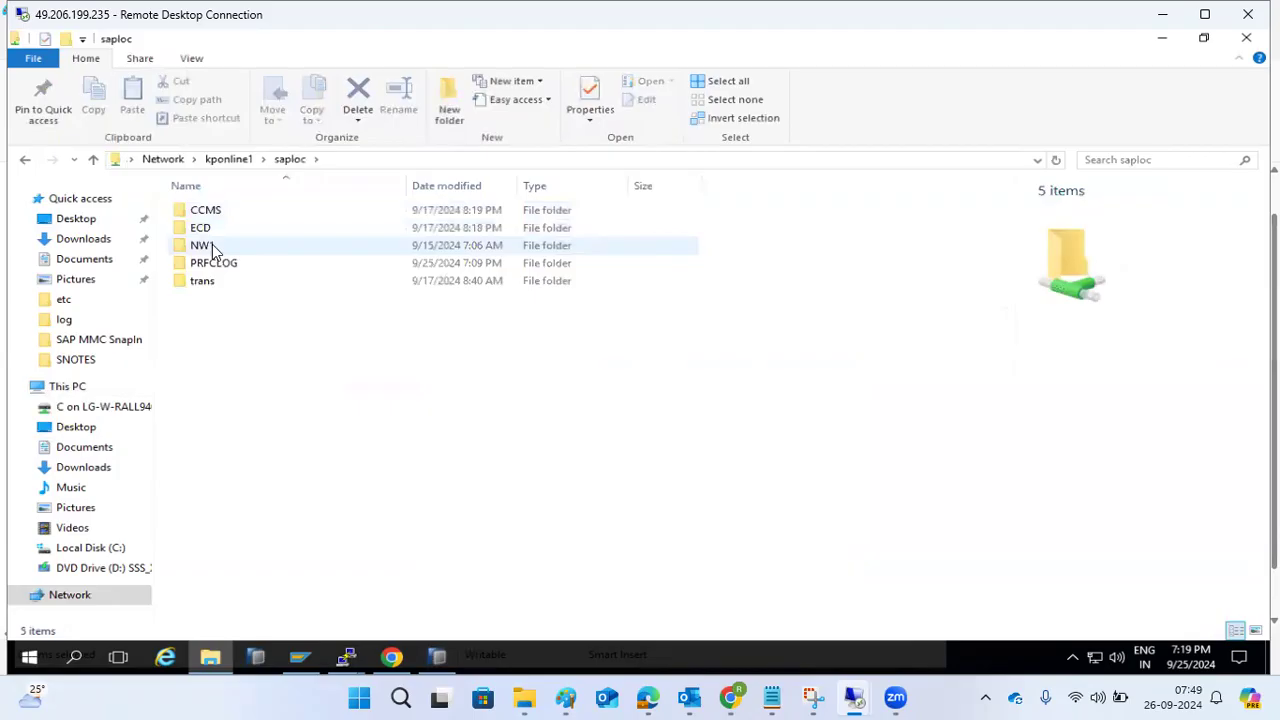
pyautogui.doubleClick(214, 247)
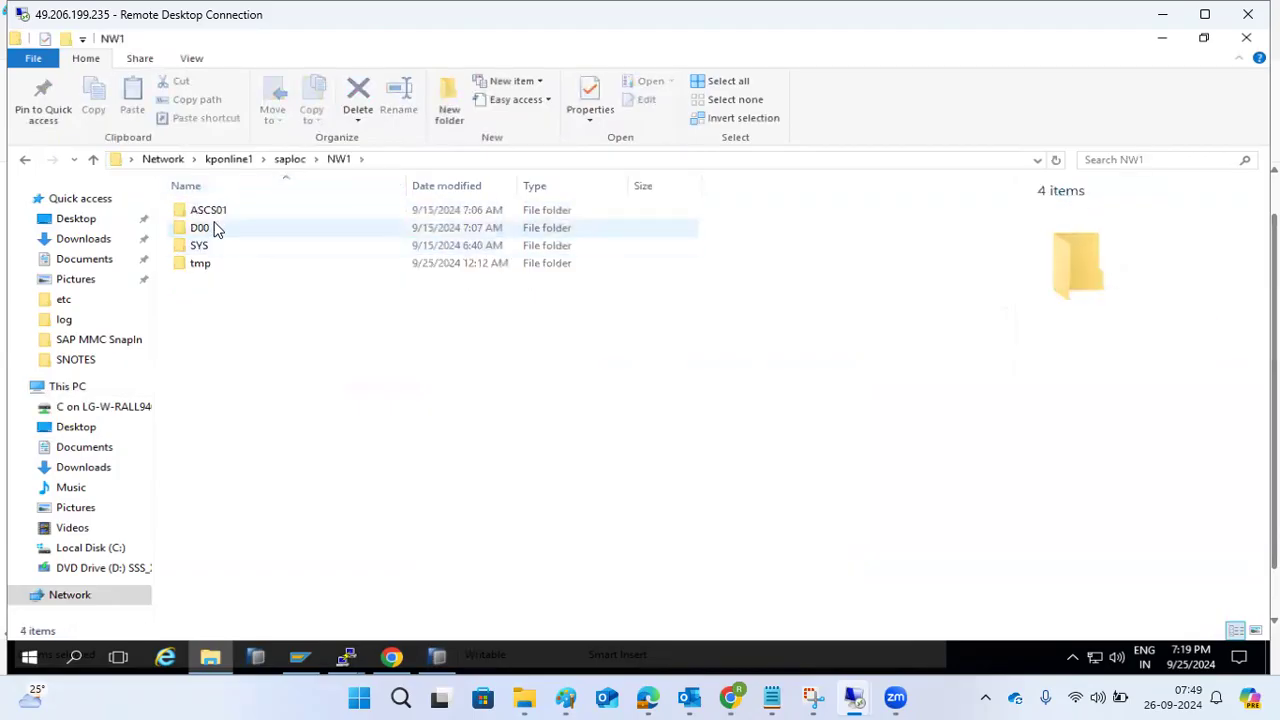
pyautogui.click(217, 213)
pyautogui.click(207, 232)
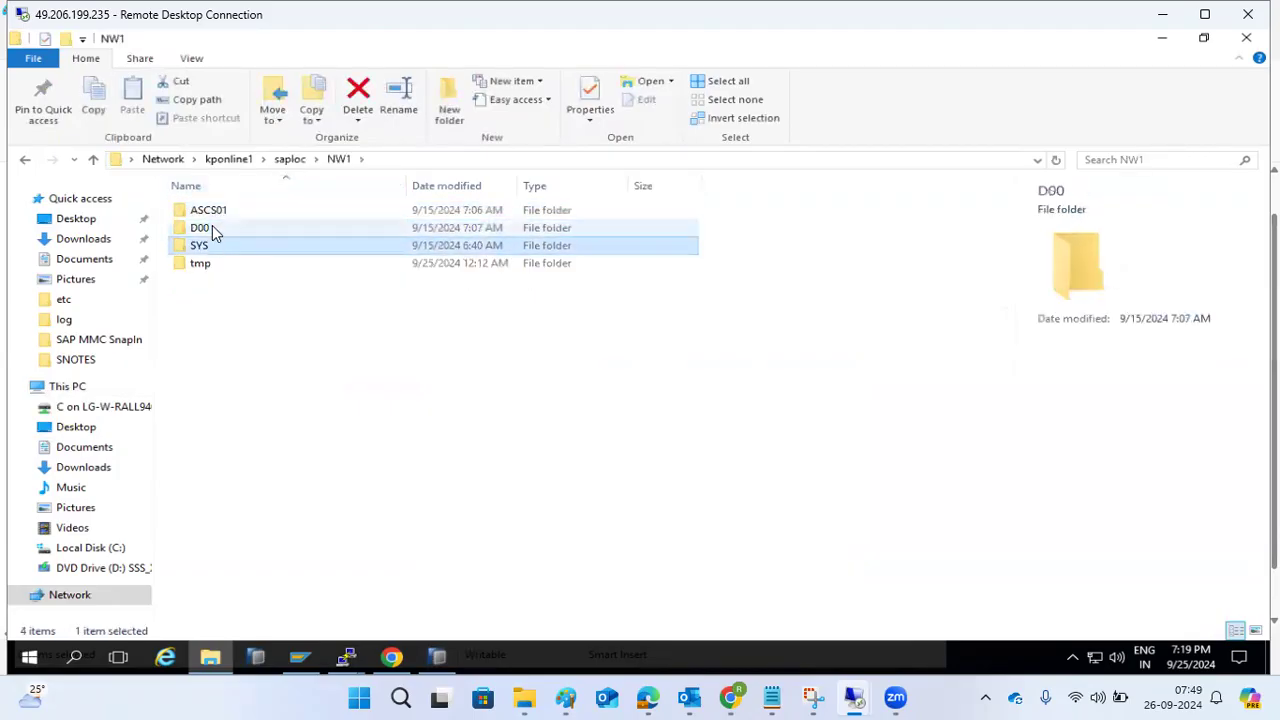
pyautogui.press('Up')
pyautogui.press('Up')
pyautogui.click(213, 248)
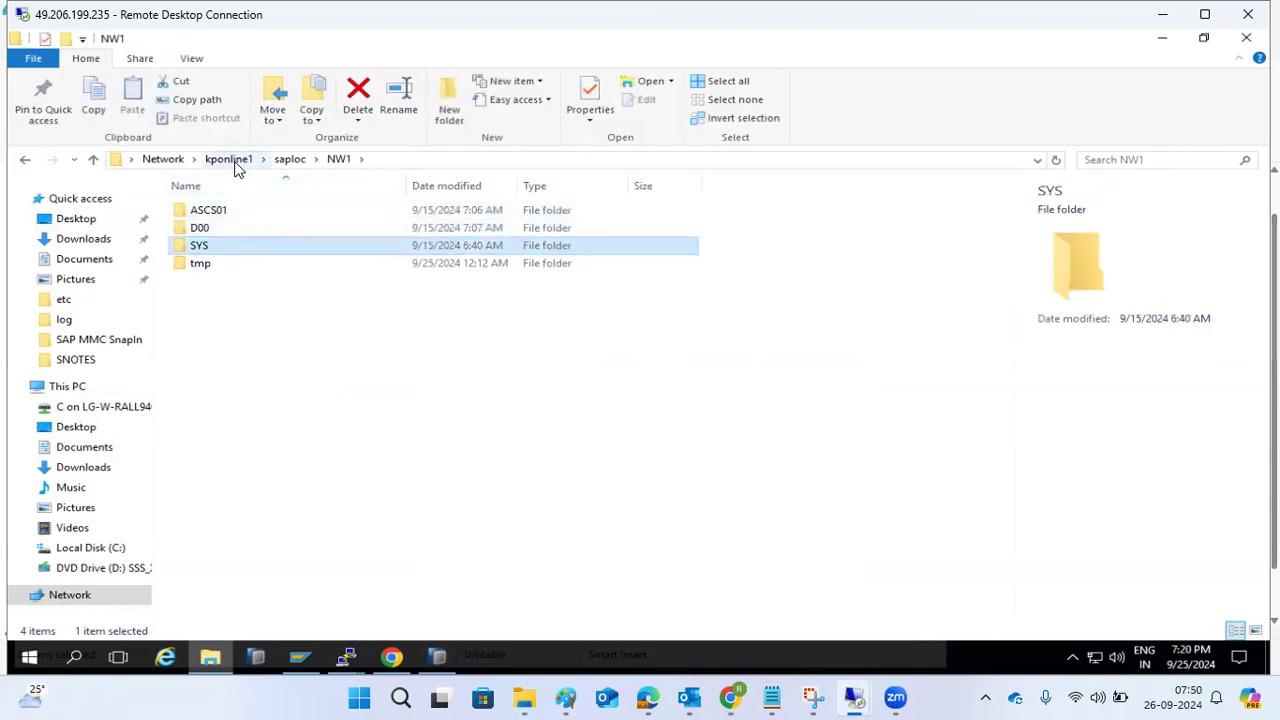
pyautogui.click(26, 160)
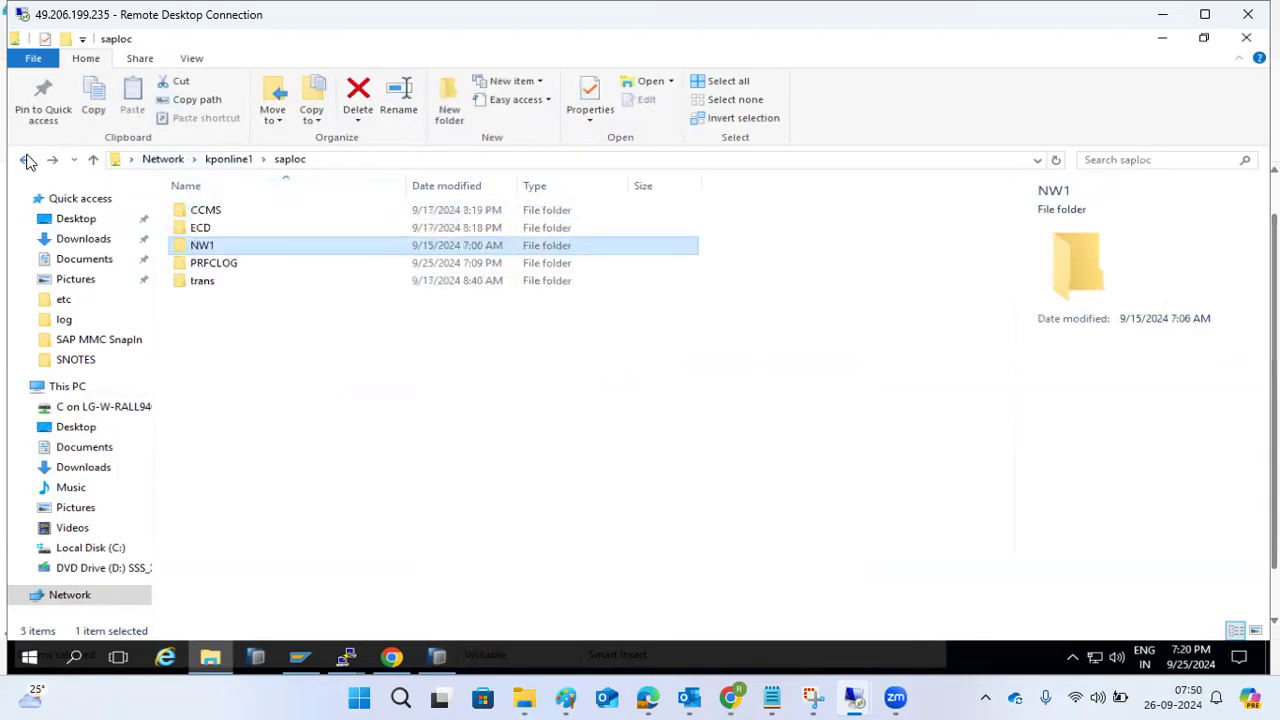
# Step: Close the saploc folder window to get back to the kps4hana PuTTY session
pyautogui.click(216, 665)
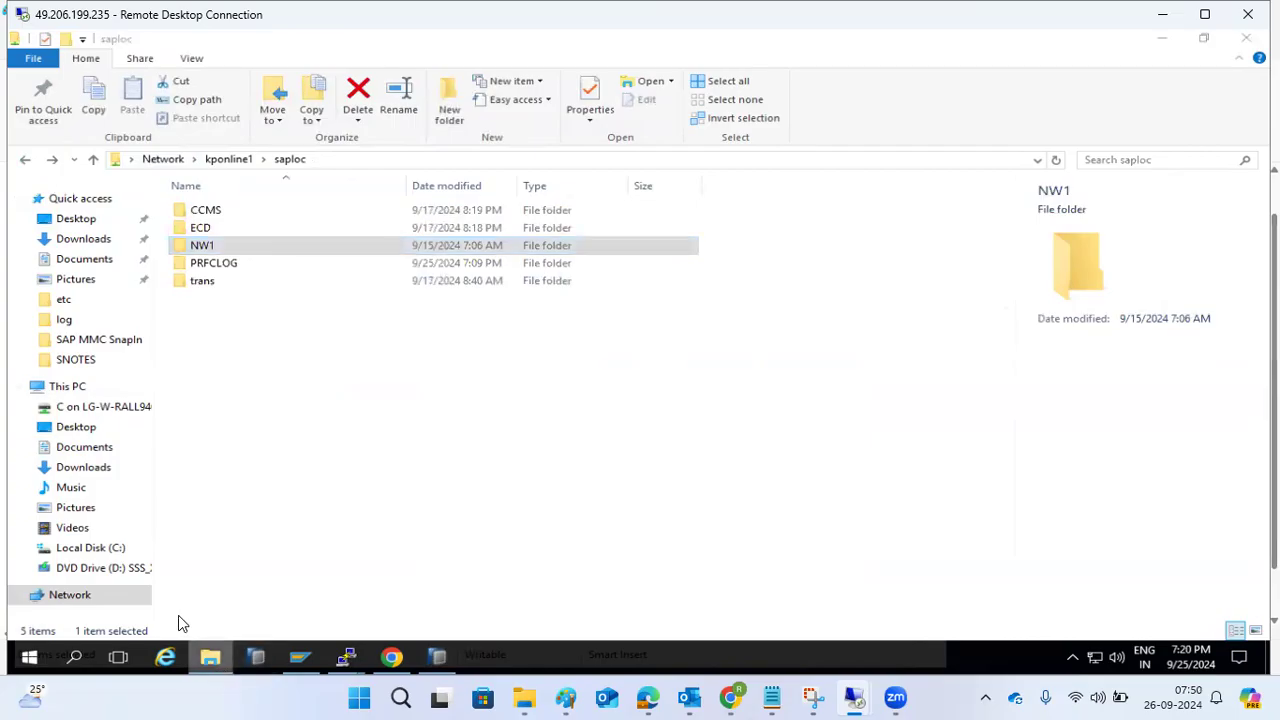
pyautogui.rightClick(215, 665)
pyautogui.click(171, 619)
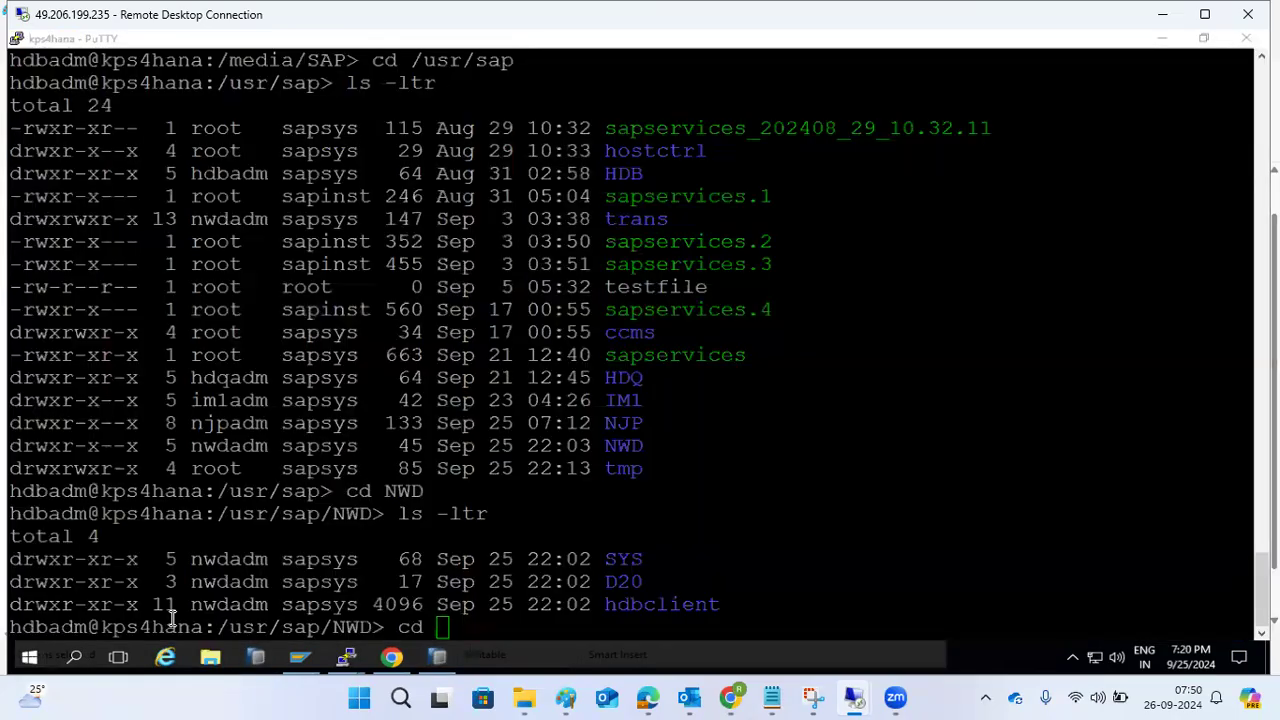